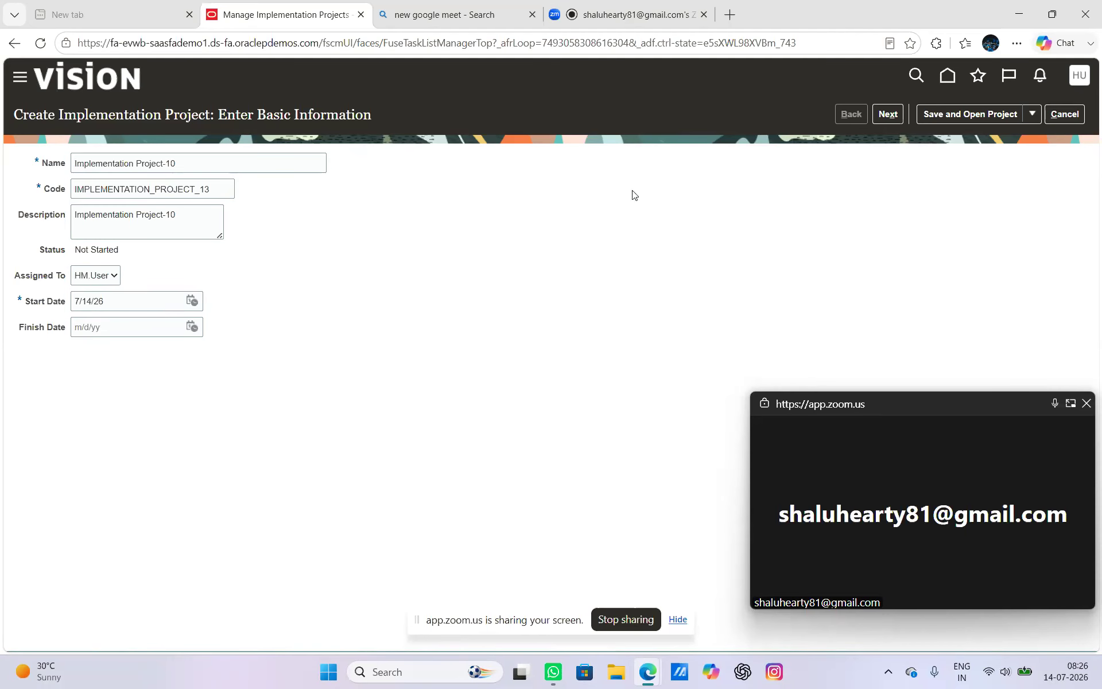
# Proceed to offering selection and include Financials with its Supplier Invoice Processing and Expenses areas
pyautogui.click(889, 115)
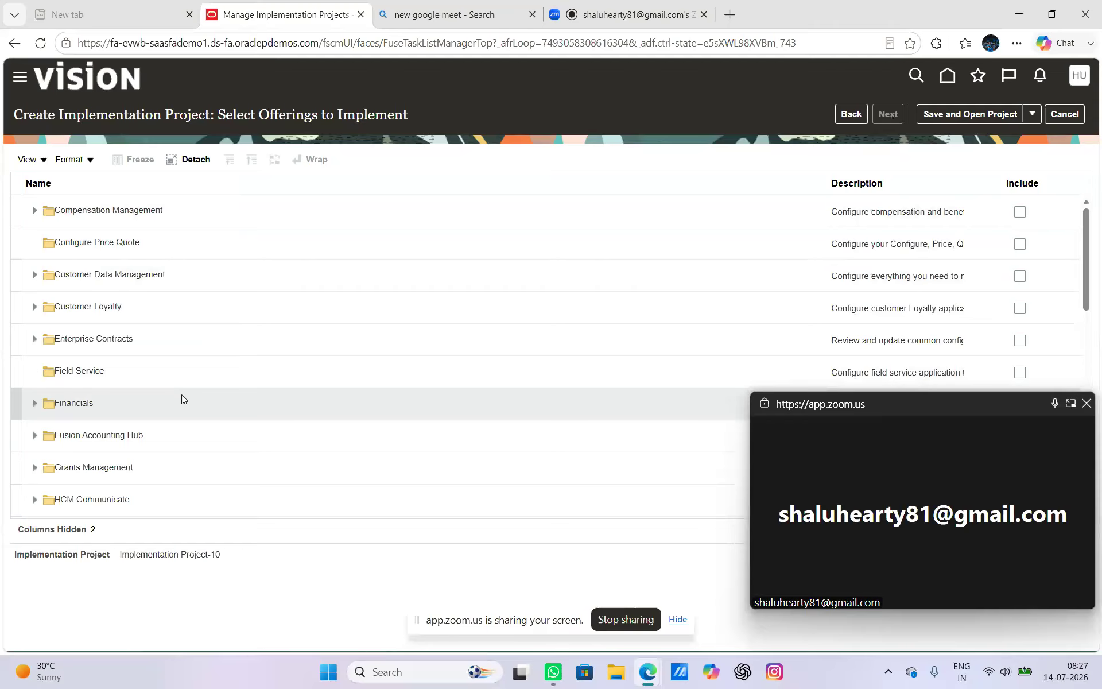
pyautogui.click(34, 405)
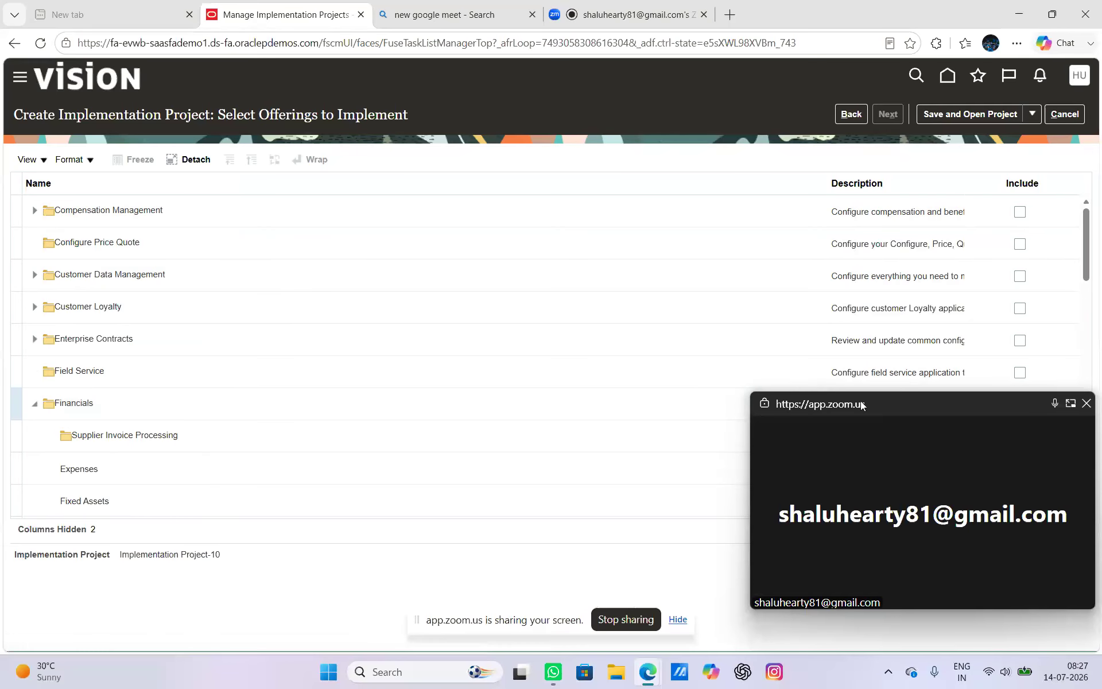
pyautogui.moveTo(871, 407); pyautogui.dragTo(821, 3)
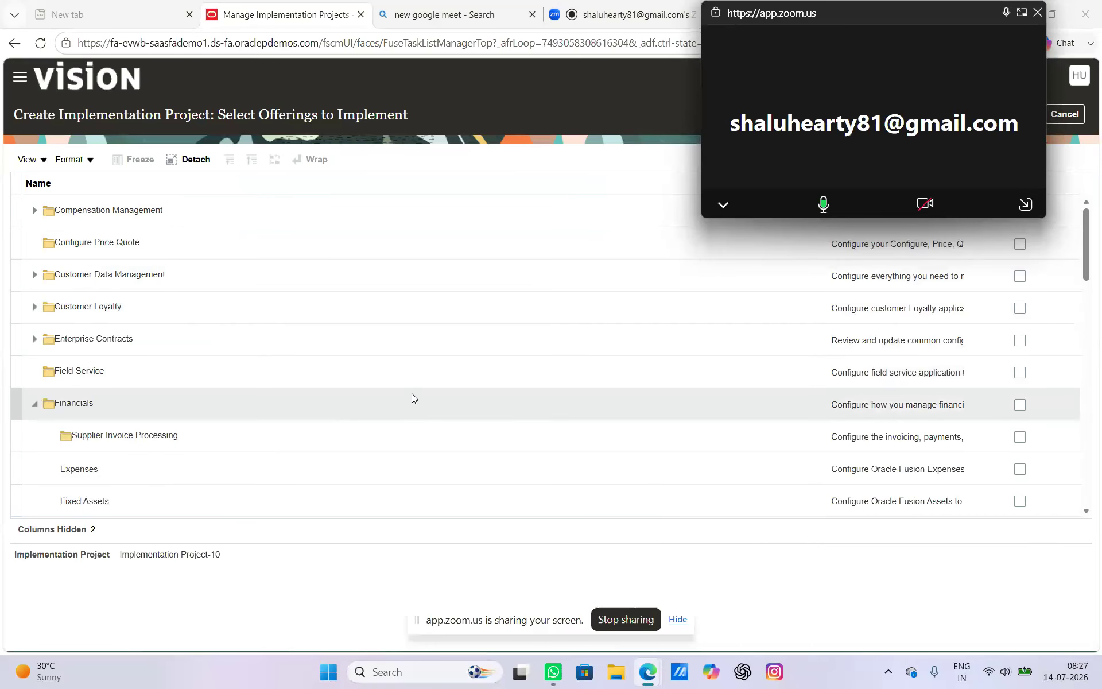
pyautogui.scroll(-1, 412, 396)
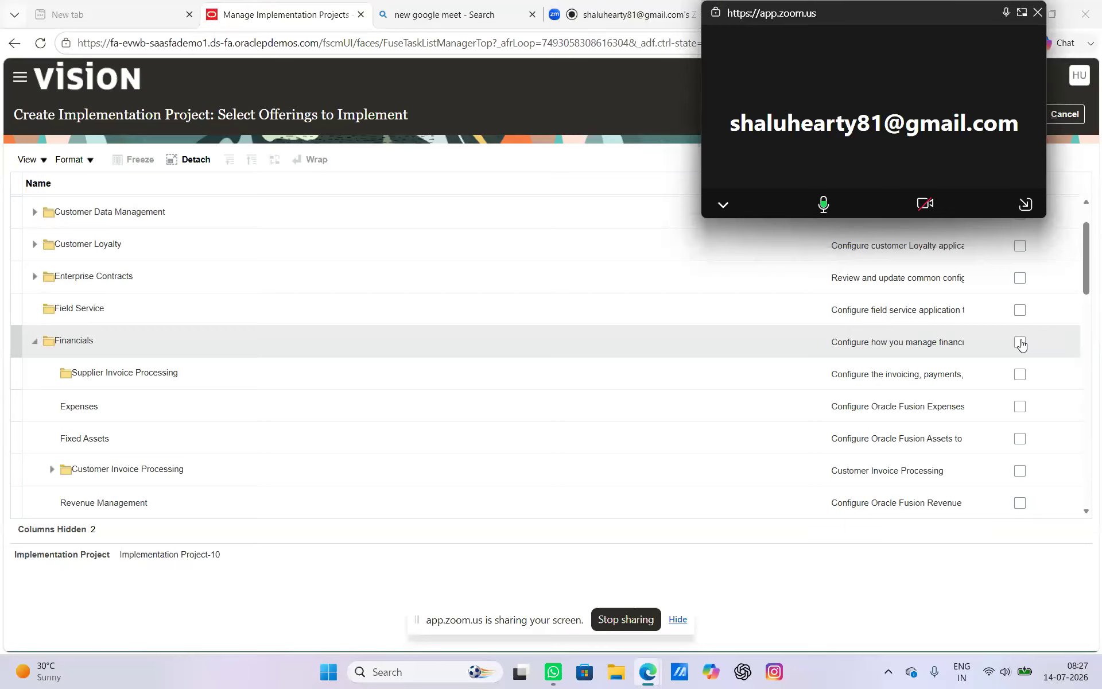
pyautogui.click(1021, 343)
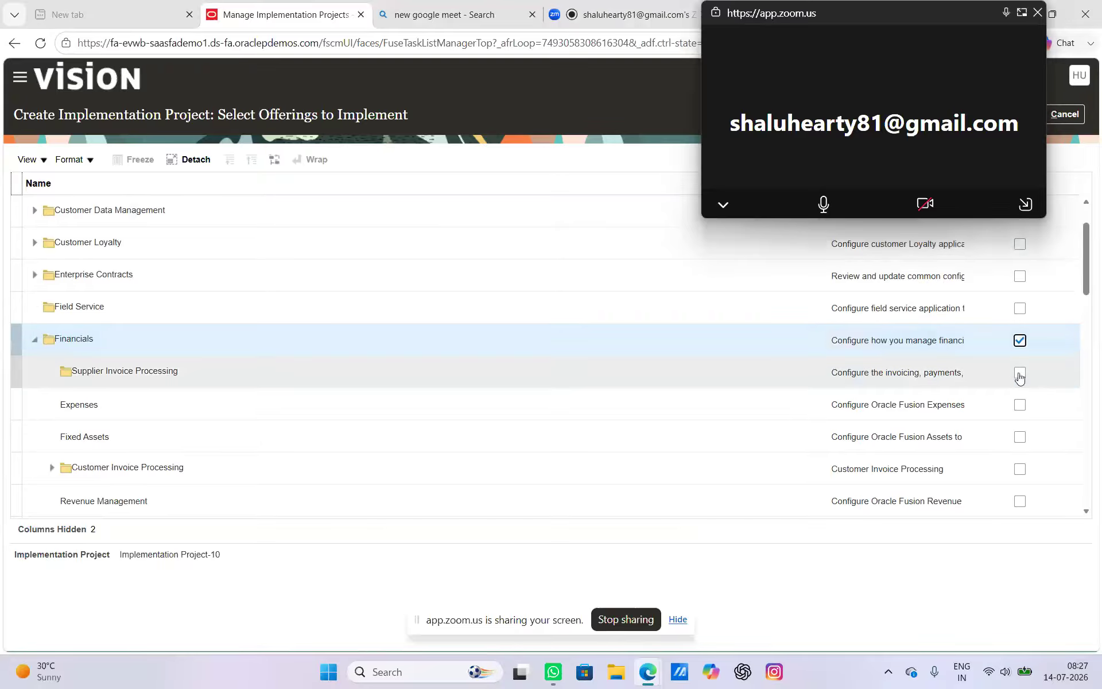
pyautogui.click(1020, 374)
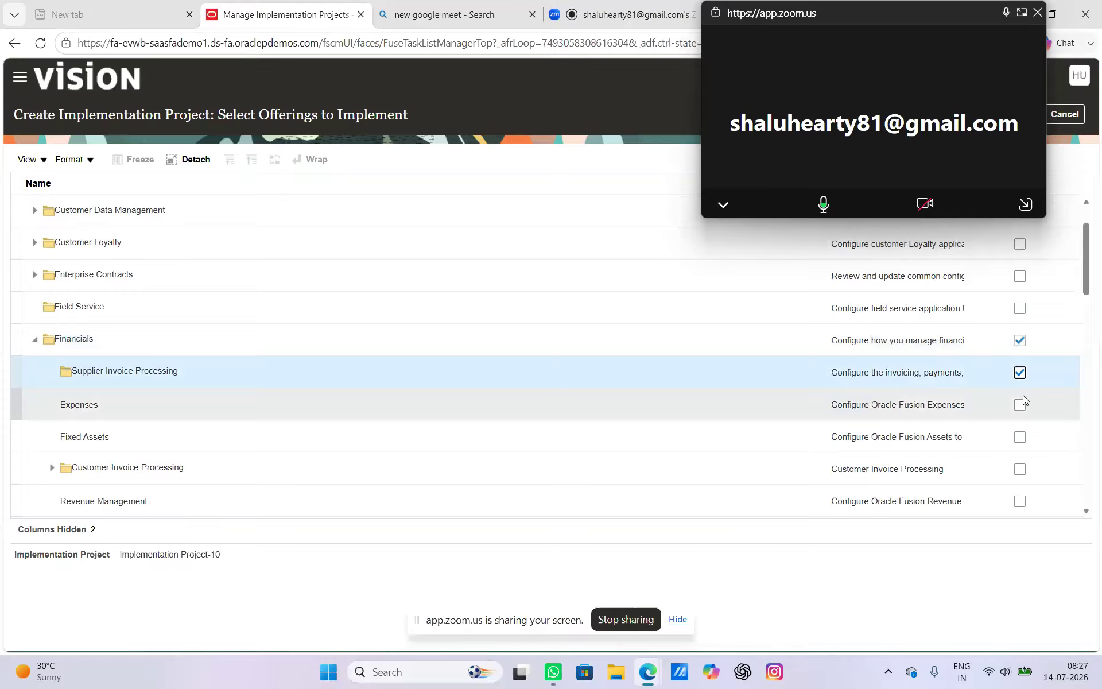
pyautogui.click(1020, 405)
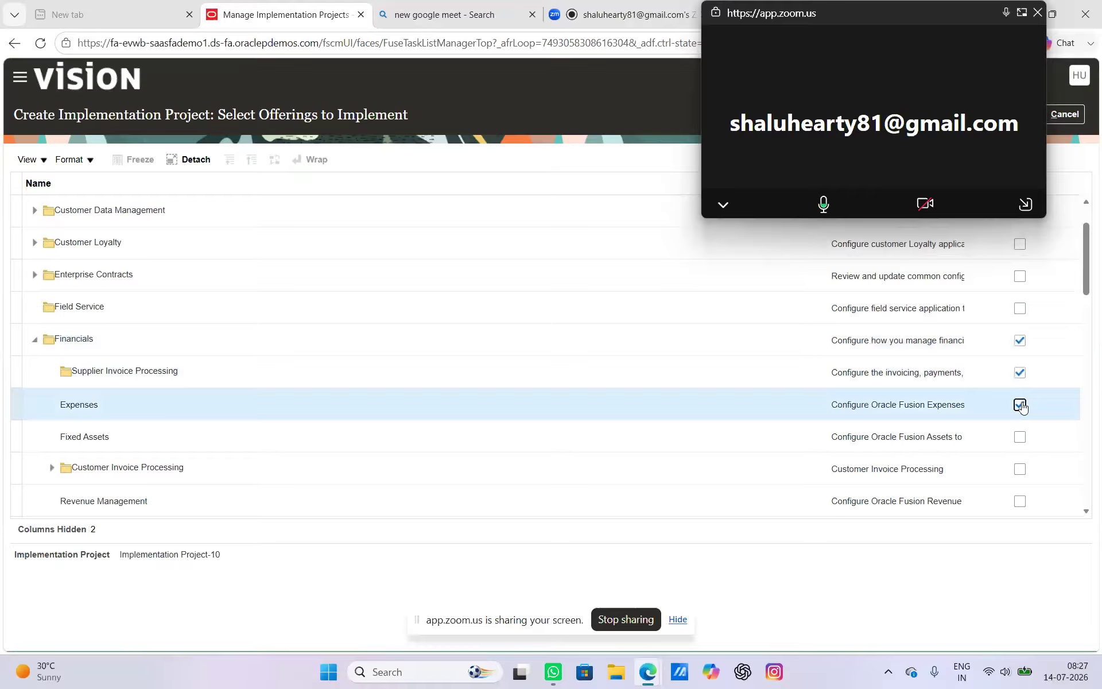
# Include Fixed Assets, Customer Invoice Processing and its Collections area under the Financials offering
pyautogui.click(1025, 445)
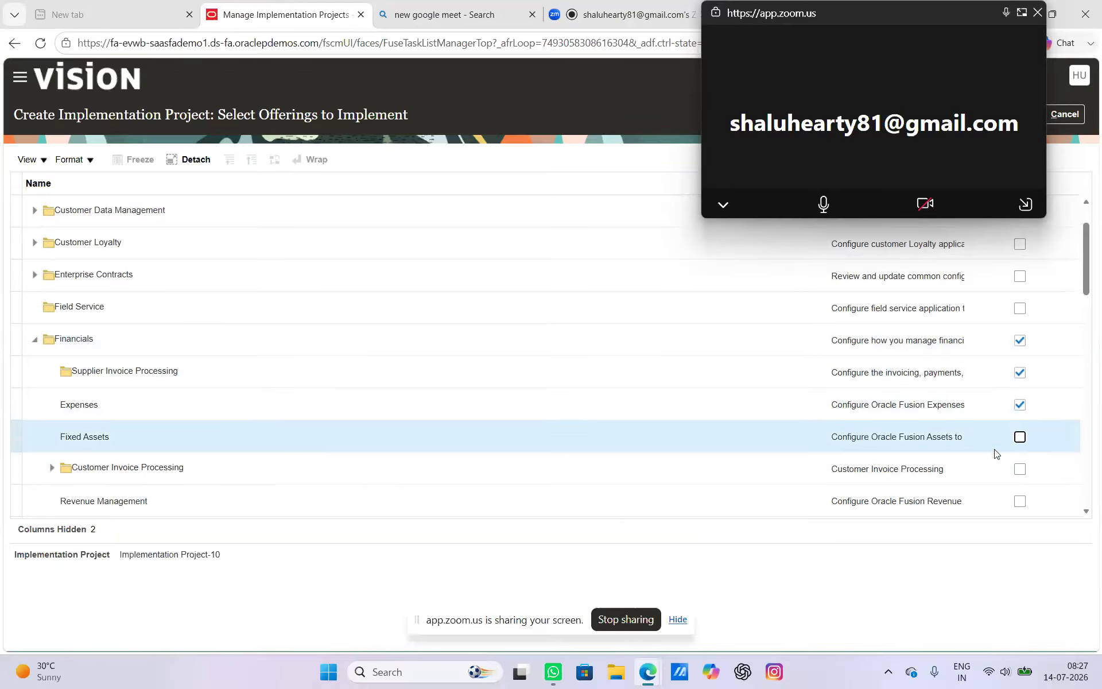
pyautogui.scroll(-1, 980, 457)
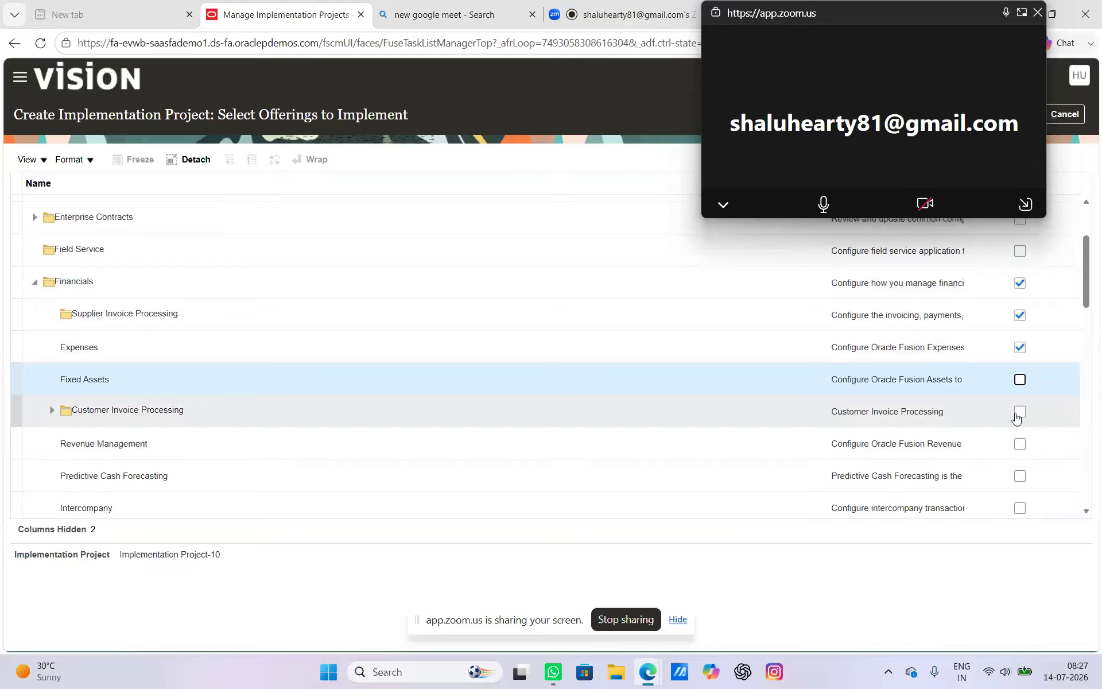
pyautogui.click(1021, 412)
pyautogui.click(1020, 412)
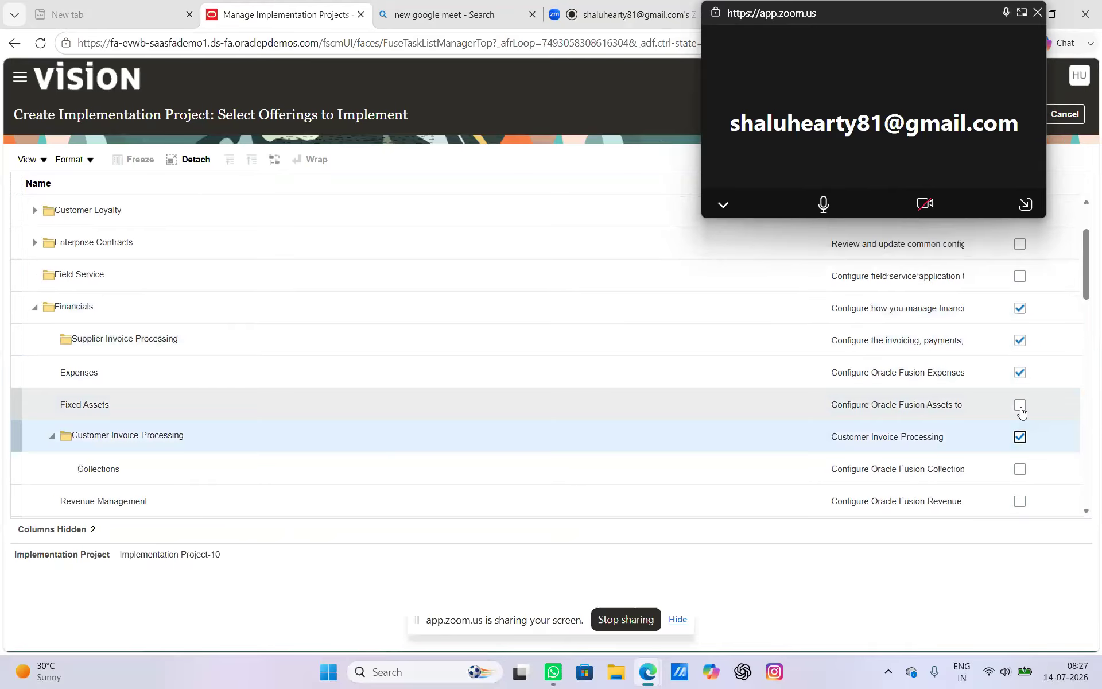
pyautogui.click(1021, 408)
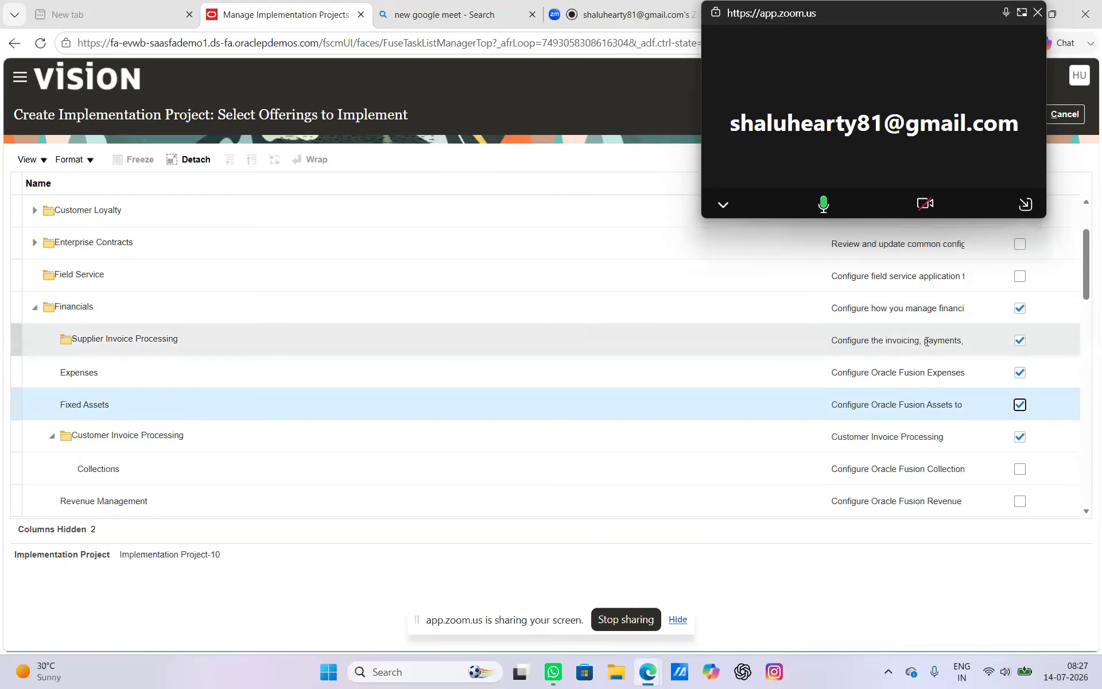
pyautogui.click(1021, 469)
# Include Revenue Management, Predictive Cash Forecasting, Intercompany, and Budgetary Control and Encumbrance Accounting under Financials
pyautogui.scroll(-1, 1020, 468)
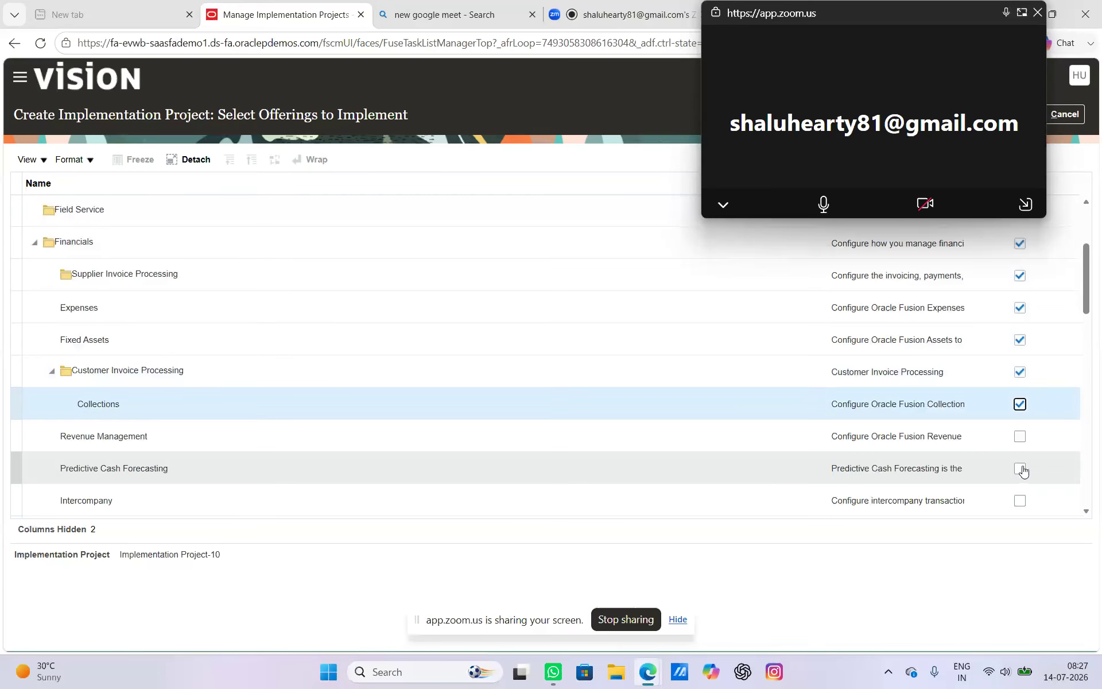
pyautogui.click(1020, 440)
pyautogui.click(1020, 468)
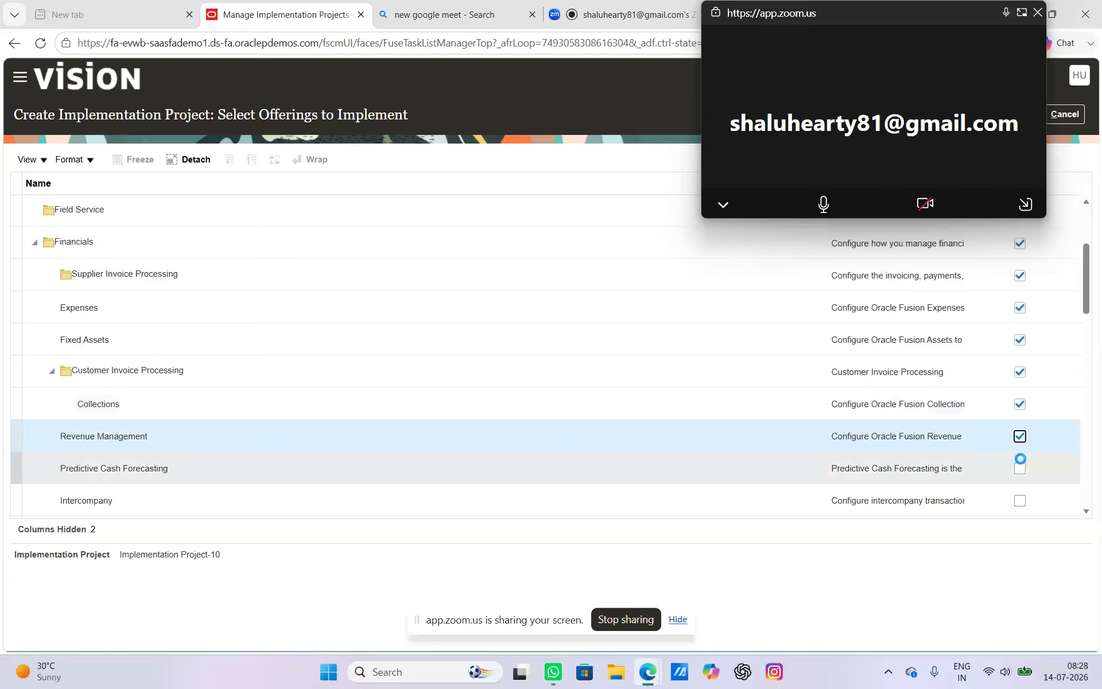
pyautogui.scroll(-1, 1022, 470)
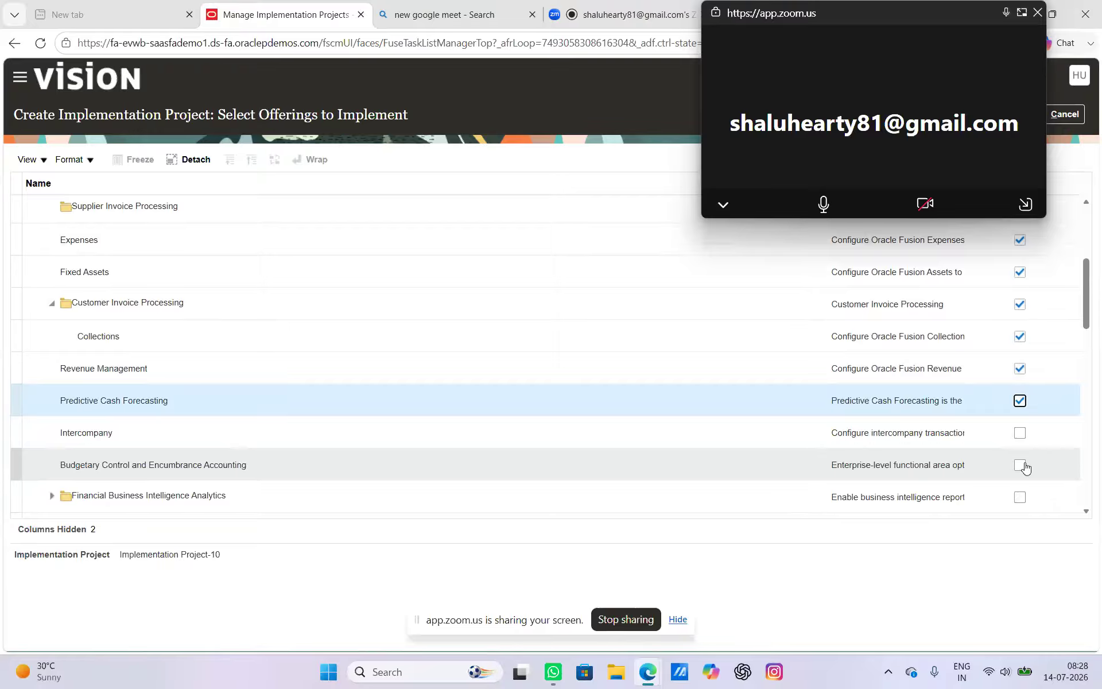
pyautogui.click(1023, 466)
pyautogui.click(1020, 435)
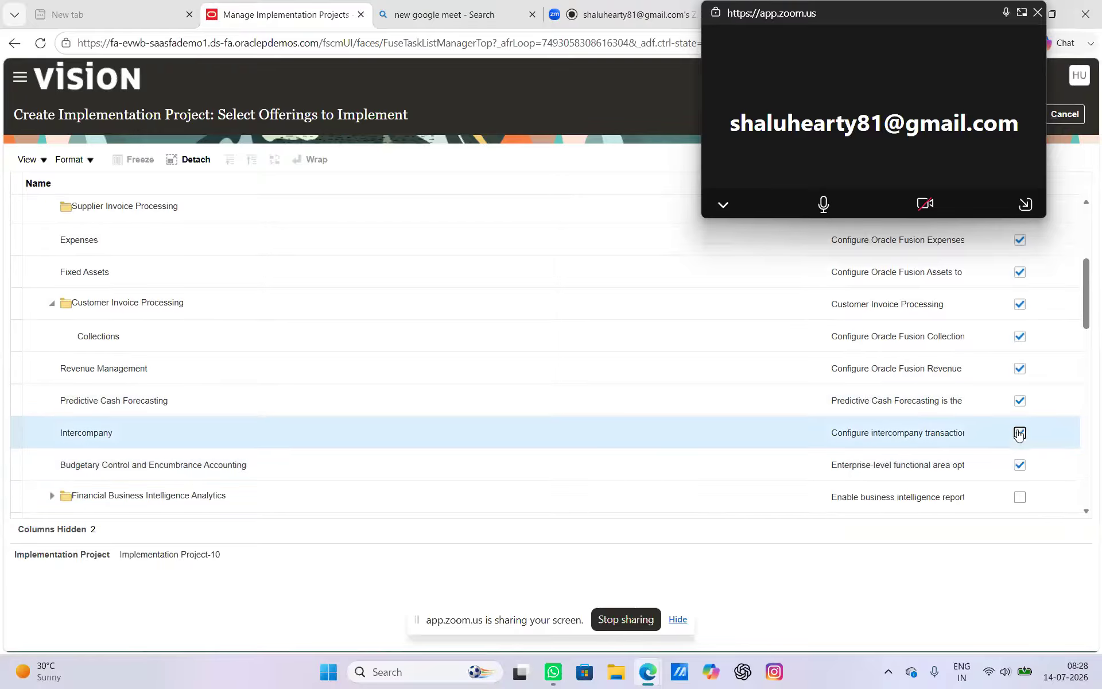
# Include Financial Business Intelligence Analytics with its Profitability, Fixed Assets, General Ledger, Accounts Payable and Employee Expenses analytics
pyautogui.scroll(-2, 1021, 425)
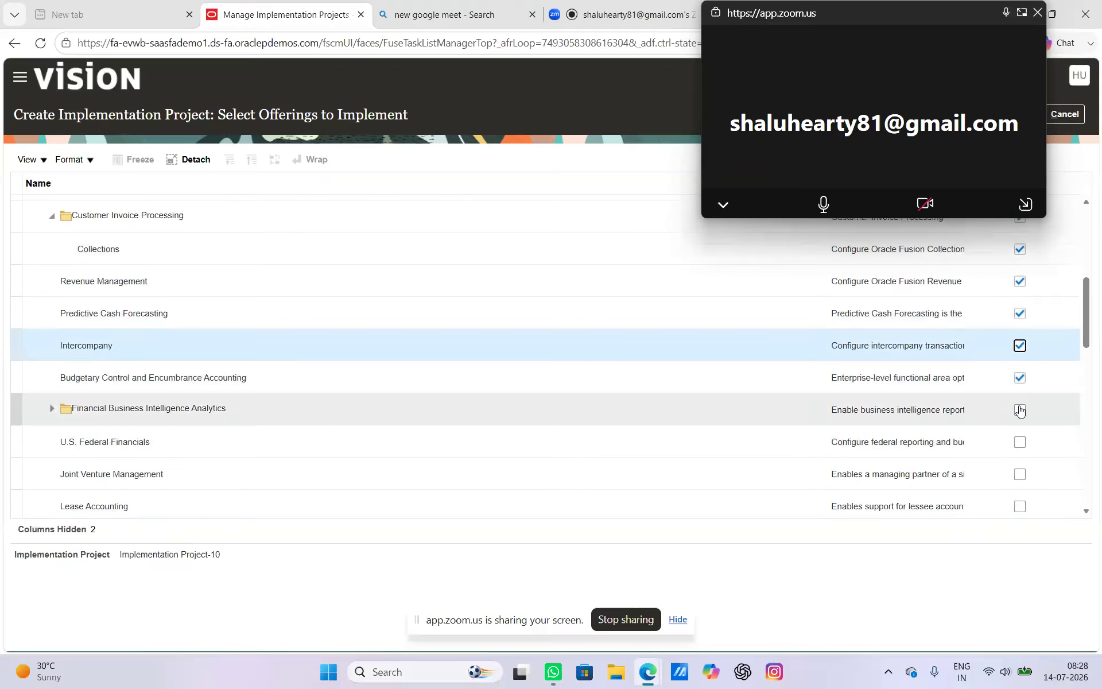
pyautogui.click(1021, 410)
pyautogui.scroll(-1, 1021, 409)
pyautogui.click(1021, 414)
pyautogui.scroll(-1, 1022, 418)
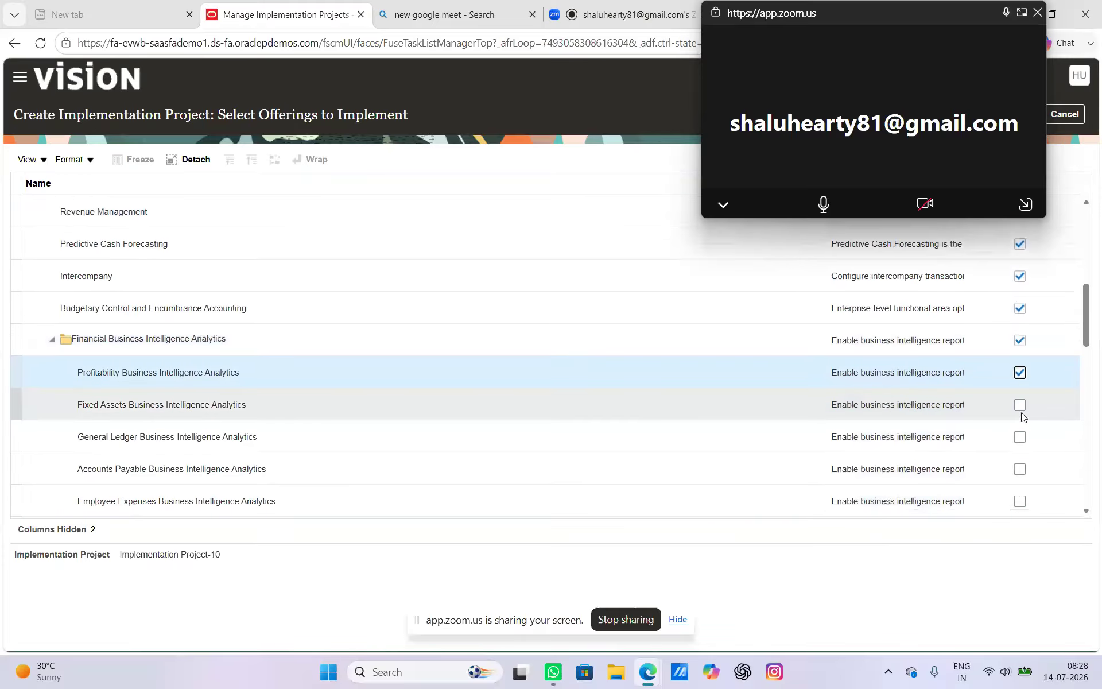
pyautogui.click(1020, 405)
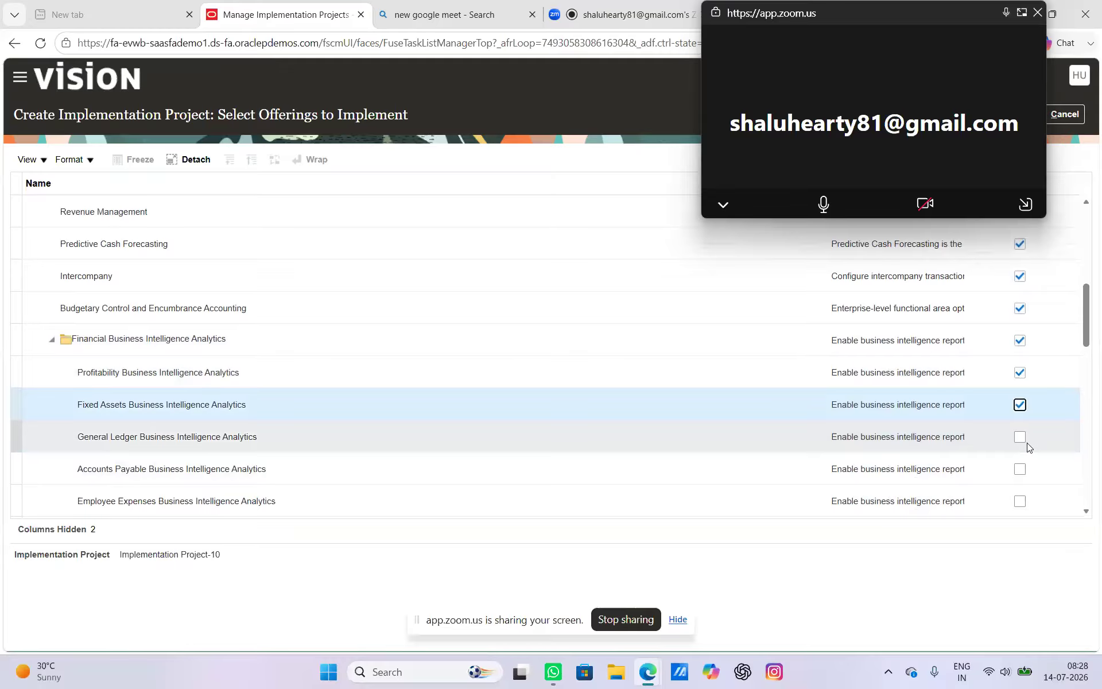
pyautogui.click(1021, 437)
pyautogui.scroll(-1, 1026, 440)
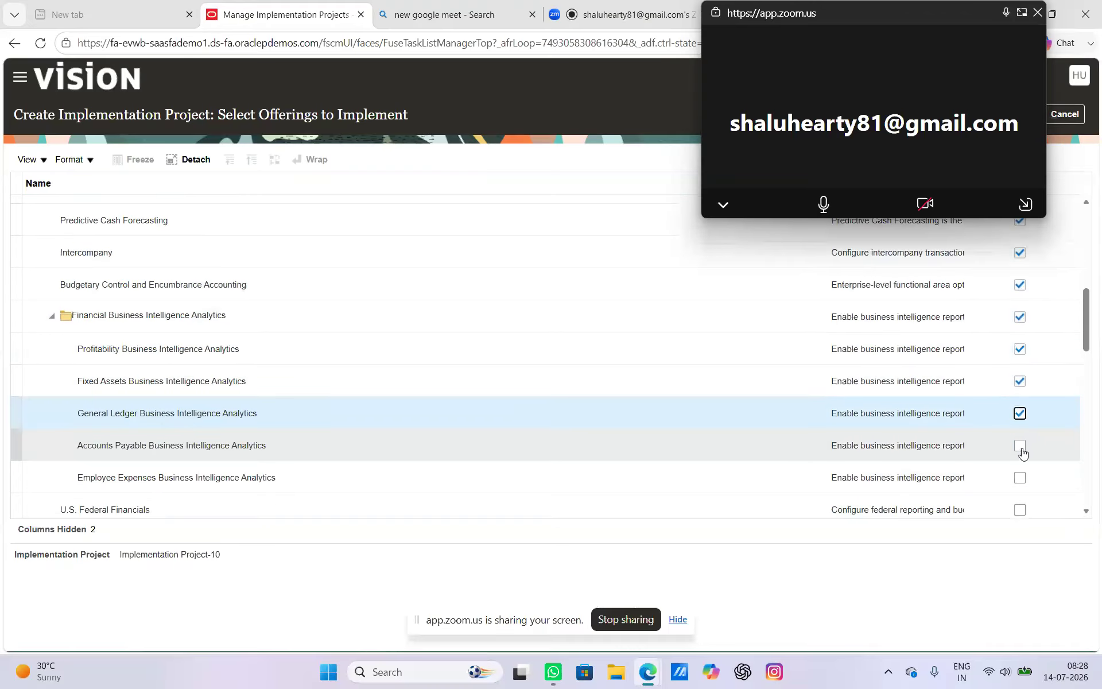
pyautogui.click(1020, 446)
pyautogui.scroll(-1, 1021, 448)
pyautogui.click(1022, 451)
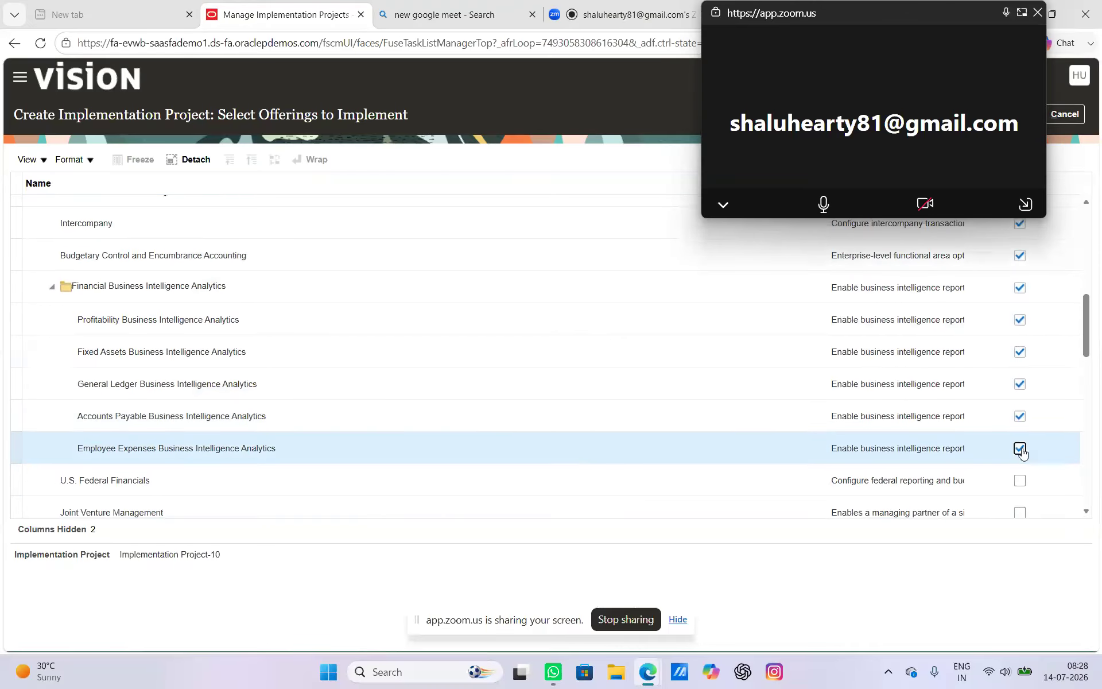
# Include U.S. Federal Financials, Joint Venture Management and Lease Accounting under the Financials offering
pyautogui.scroll(-2, 1022, 450)
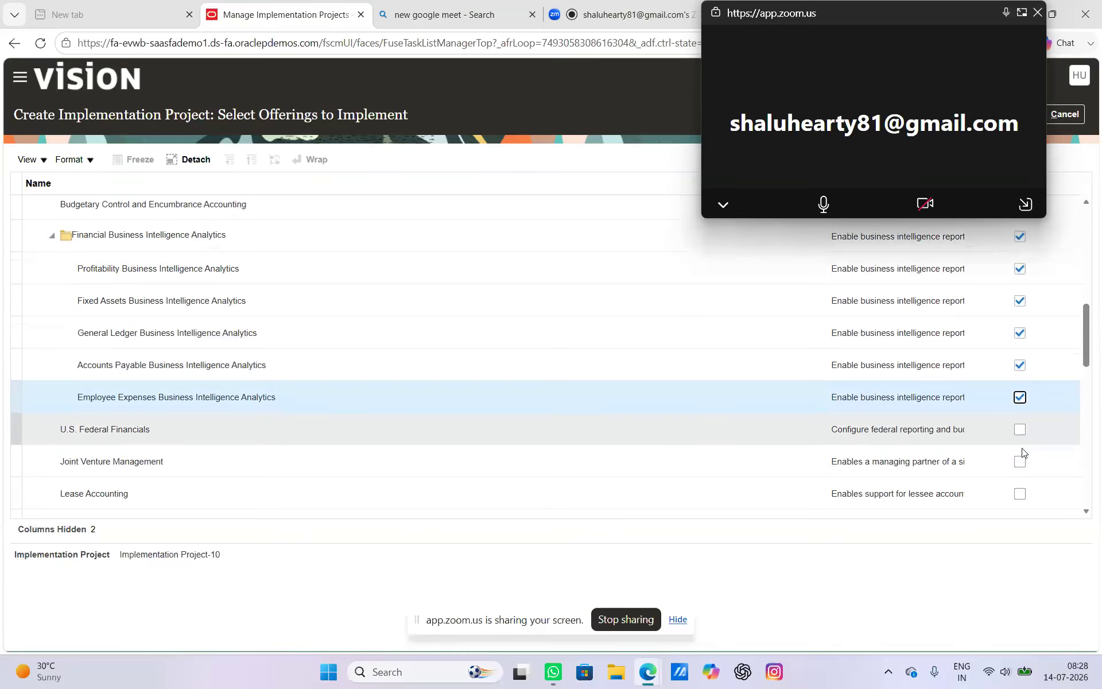
pyautogui.click(1022, 428)
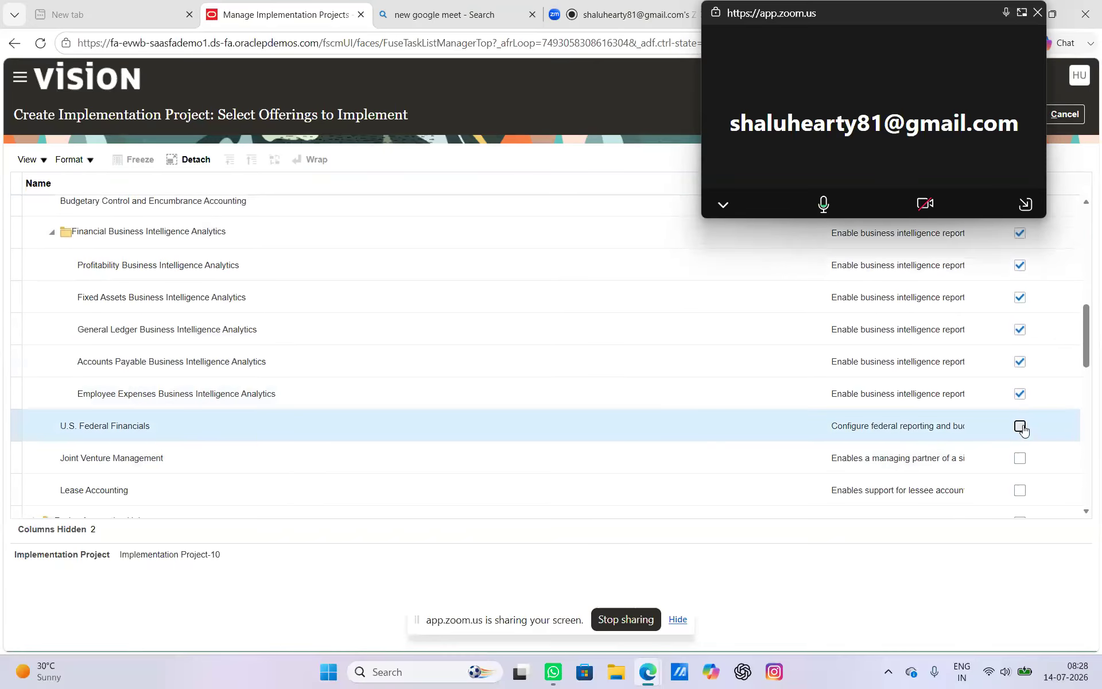
pyautogui.click(1020, 458)
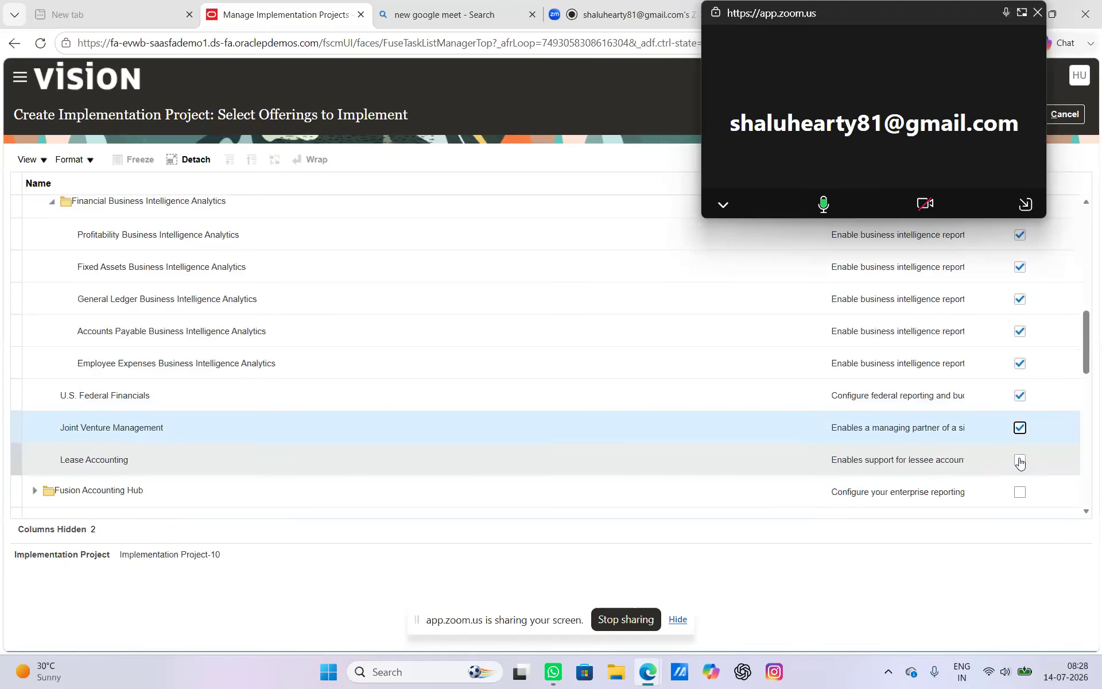
pyautogui.click(1021, 461)
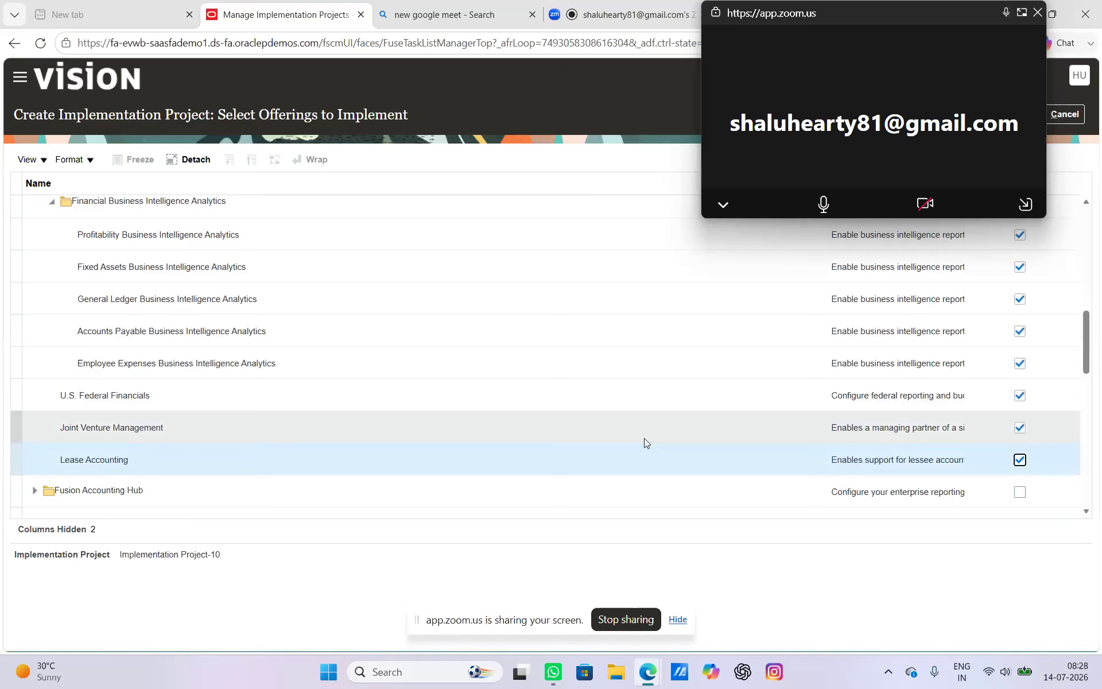
# Review the included Financials areas, uncover the page's header commands, and save and open the implementation project
pyautogui.scroll(2, 644, 438)
pyautogui.scroll(3, 644, 439)
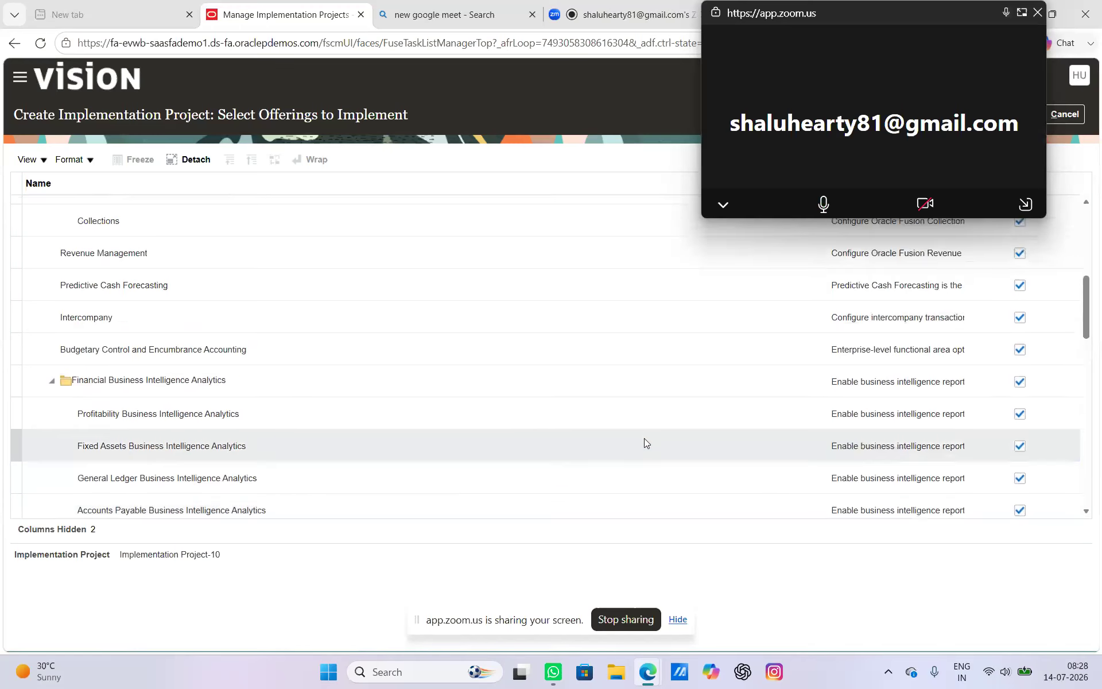
pyautogui.scroll(2, 633, 333)
pyautogui.moveTo(917, 39)
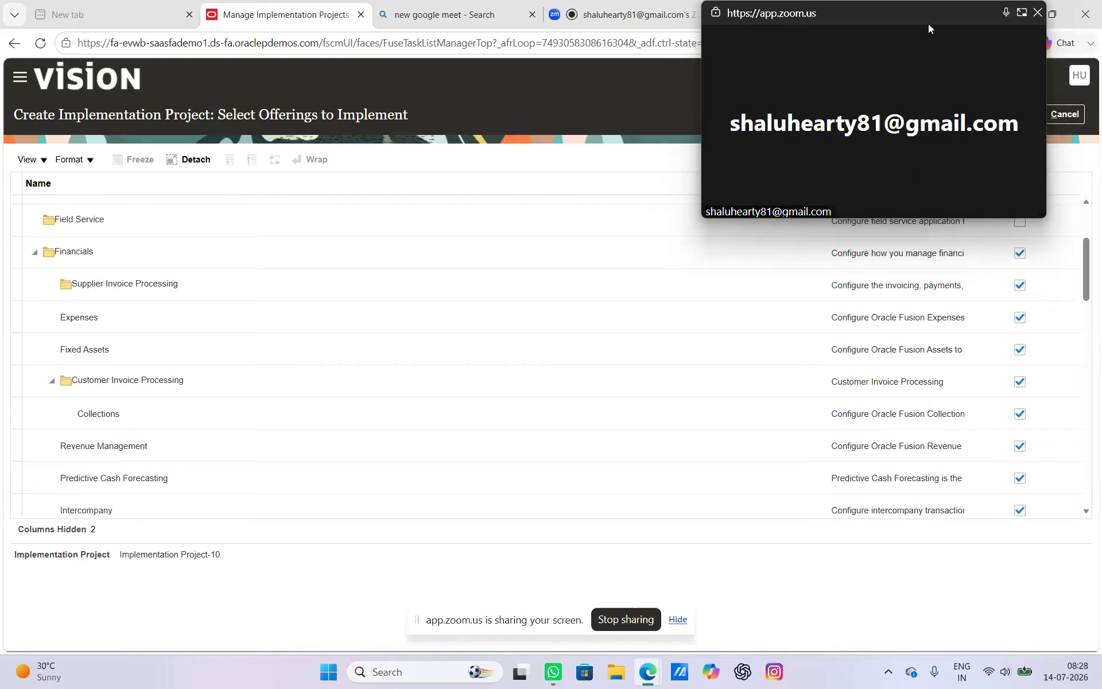
pyautogui.moveTo(927, 18); pyautogui.dragTo(955, 286)
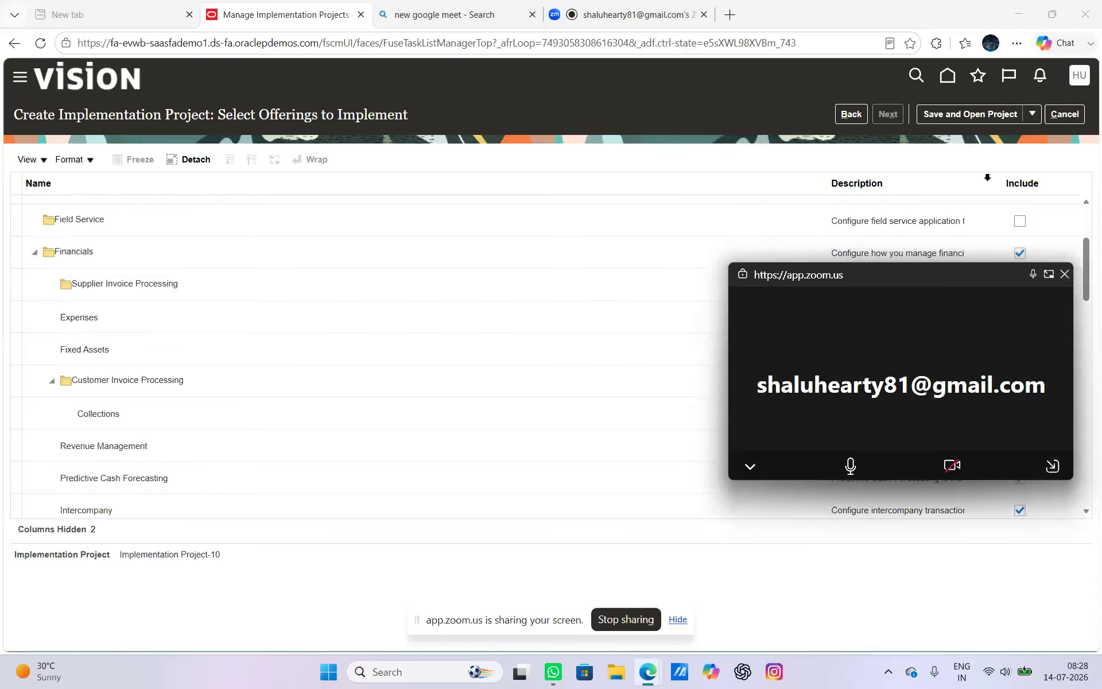
pyautogui.click(963, 115)
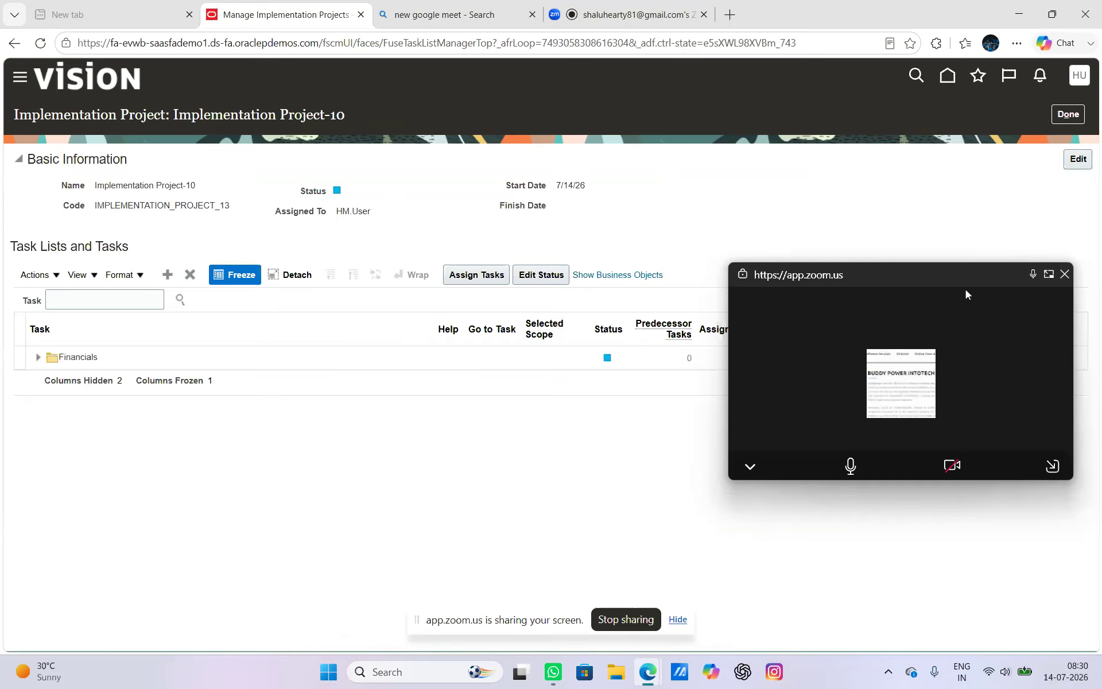
# Move the meeting window clear of the task list and expand Financials, Define Common Applications Configuration for Financials, and Define Enterprise Structures for Financials
pyautogui.moveTo(970, 275); pyautogui.dragTo(996, 456)
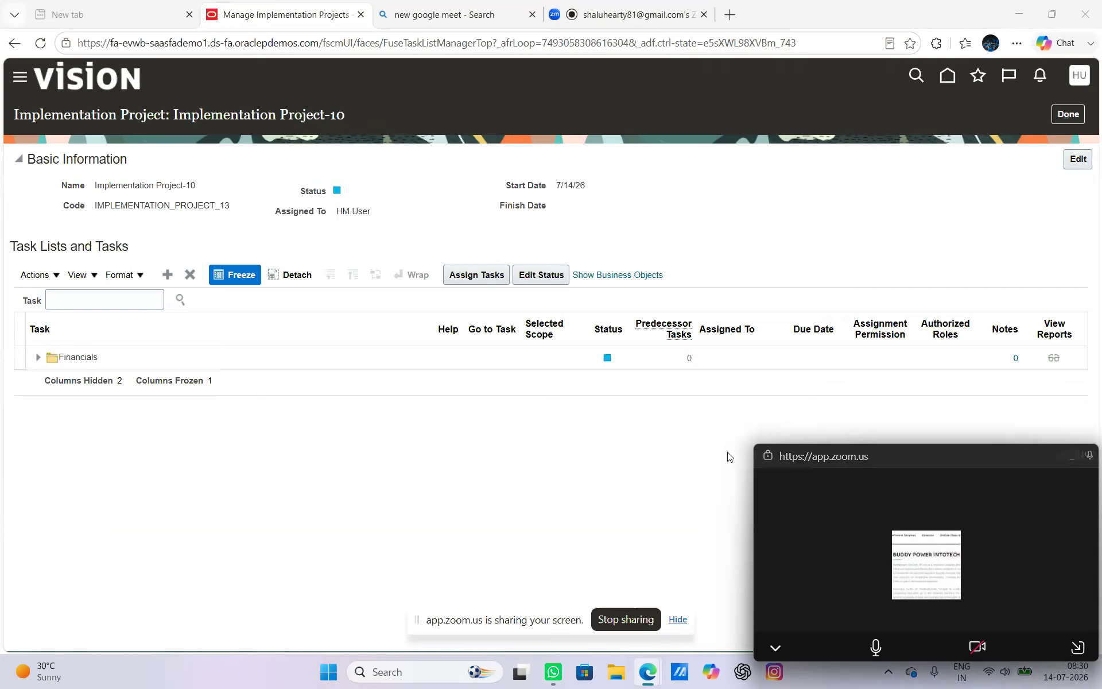
pyautogui.moveTo(913, 463); pyautogui.dragTo(920, 650)
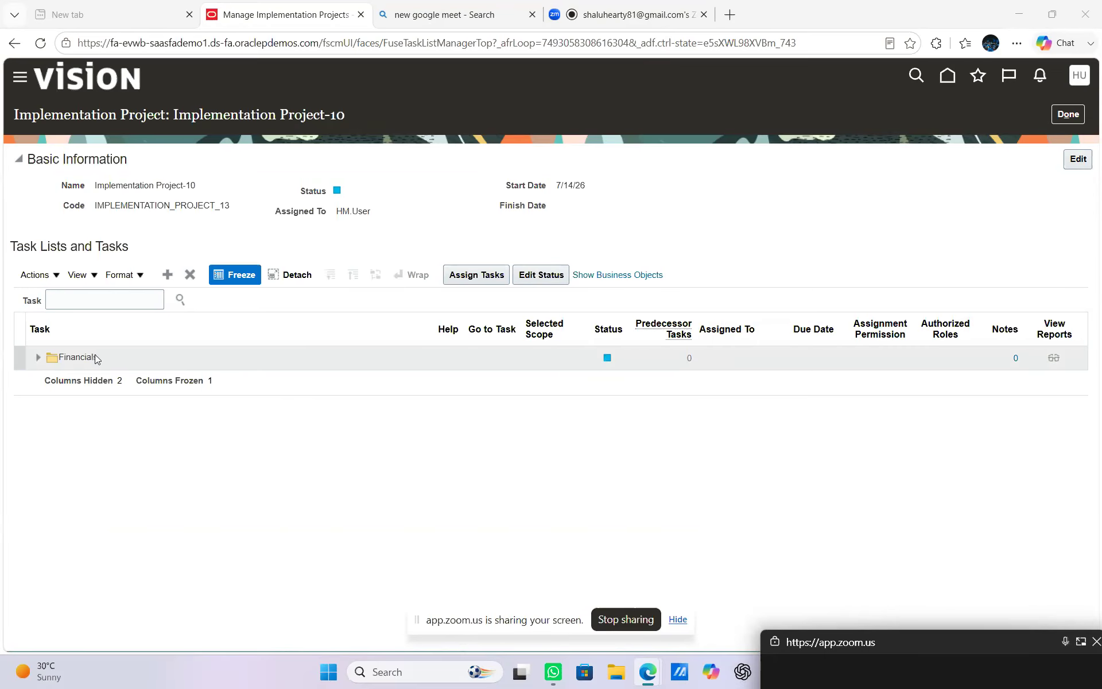
pyautogui.click(38, 363)
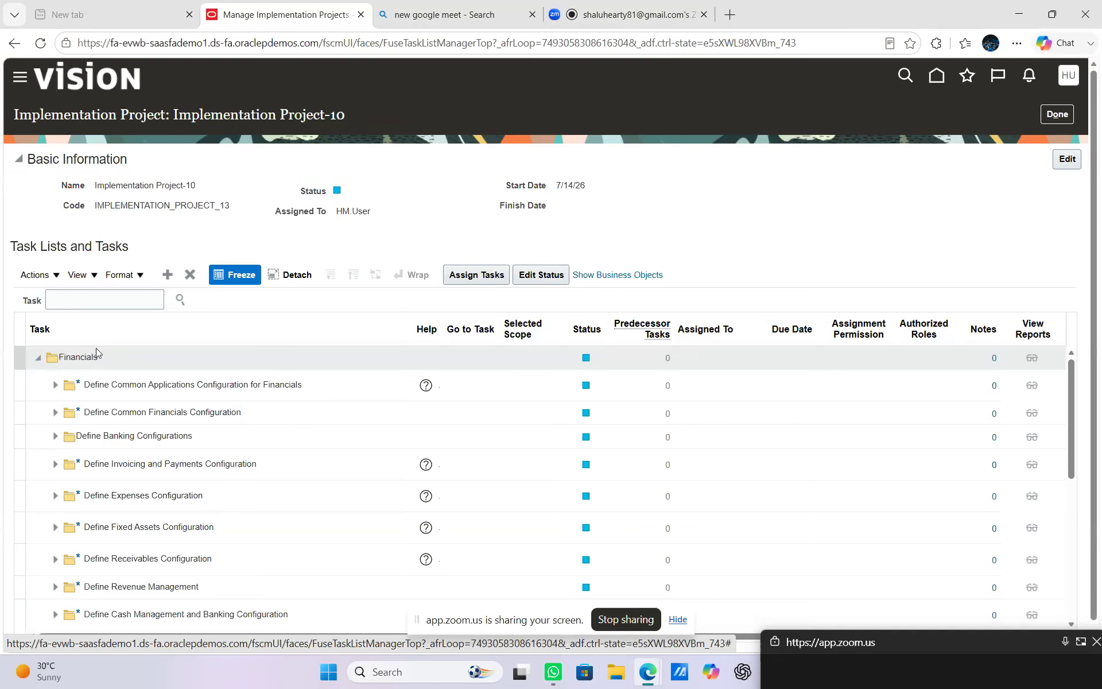
pyautogui.click(57, 386)
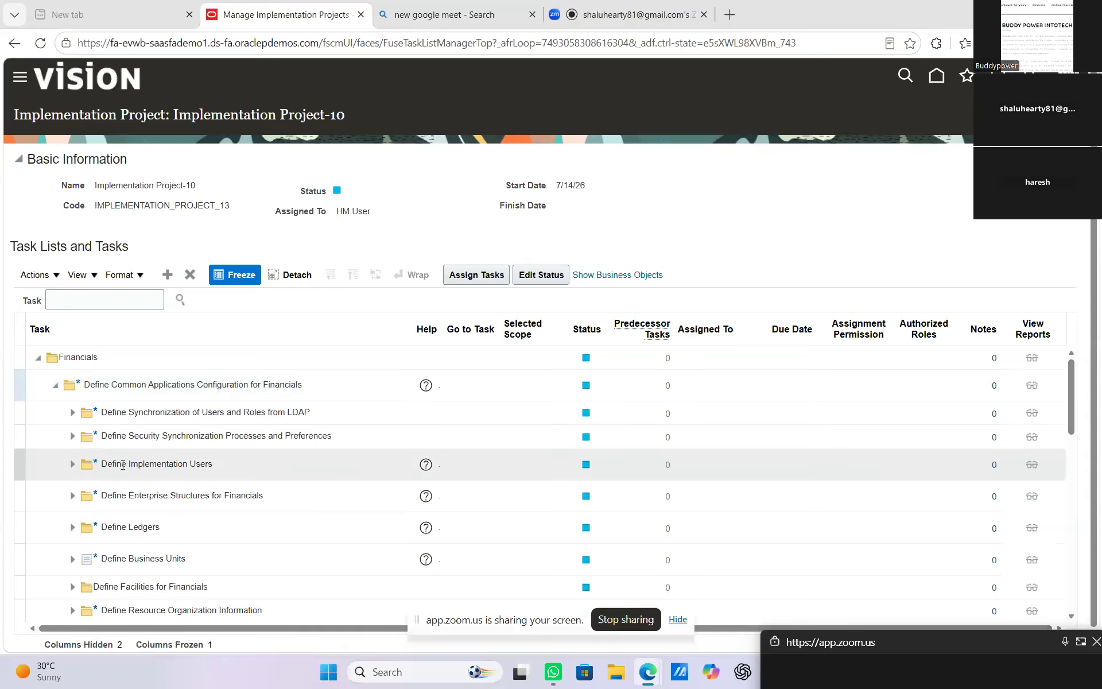
pyautogui.scroll(-1, 123, 466)
pyautogui.scroll(-1, 123, 470)
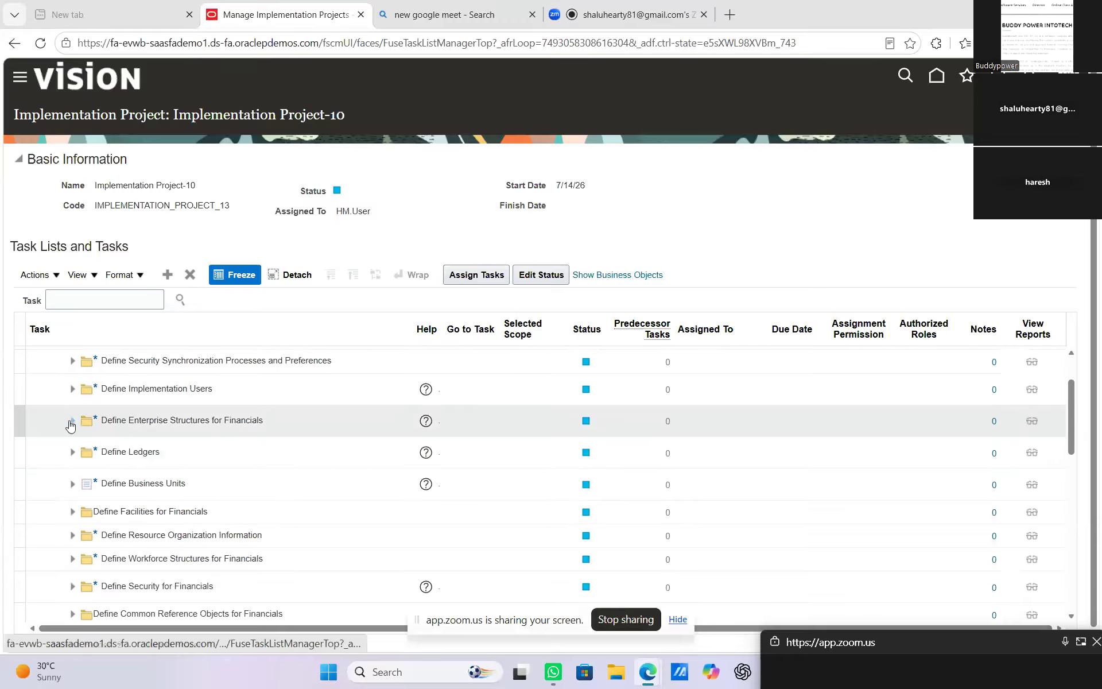
pyautogui.click(74, 423)
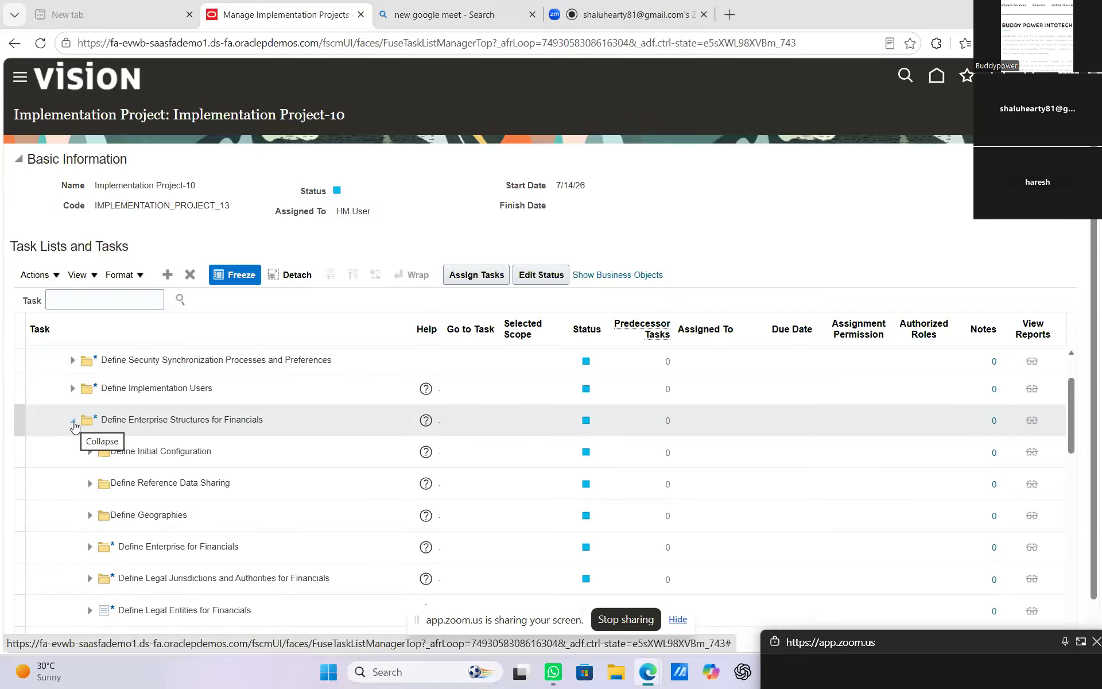
# Expand Define Financial Reporting Structures and Define Chart of Accounts, and open the Manage Chart of Accounts Value Sets task
pyautogui.scroll(-5, 73, 425)
pyautogui.scroll(-2, 74, 425)
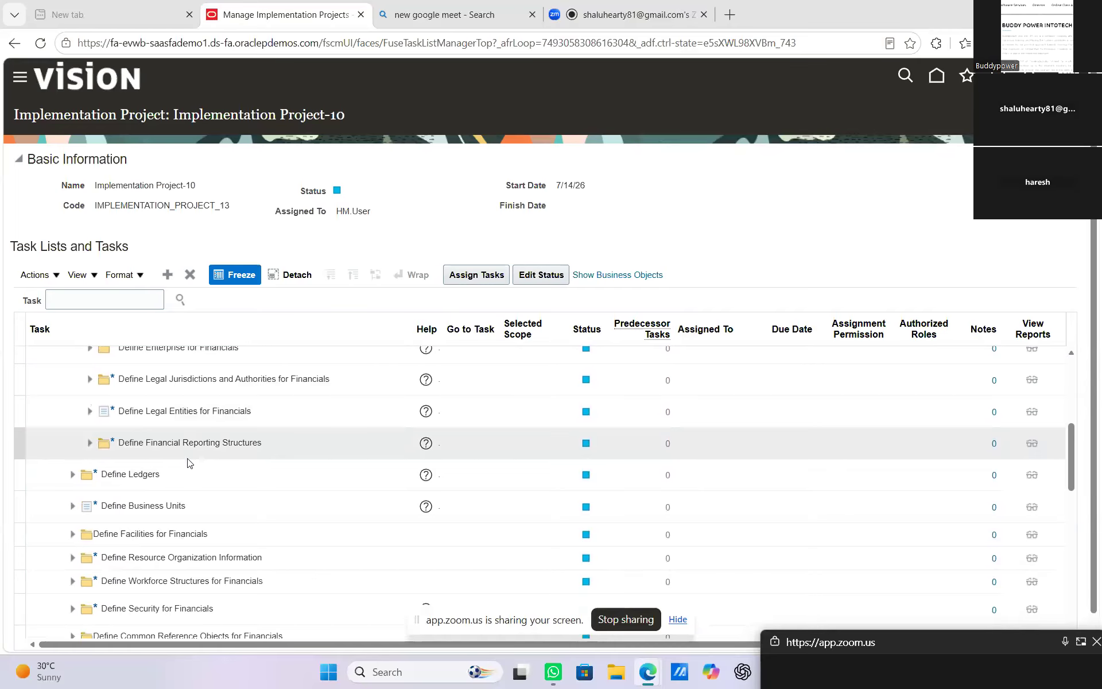
pyautogui.click(90, 444)
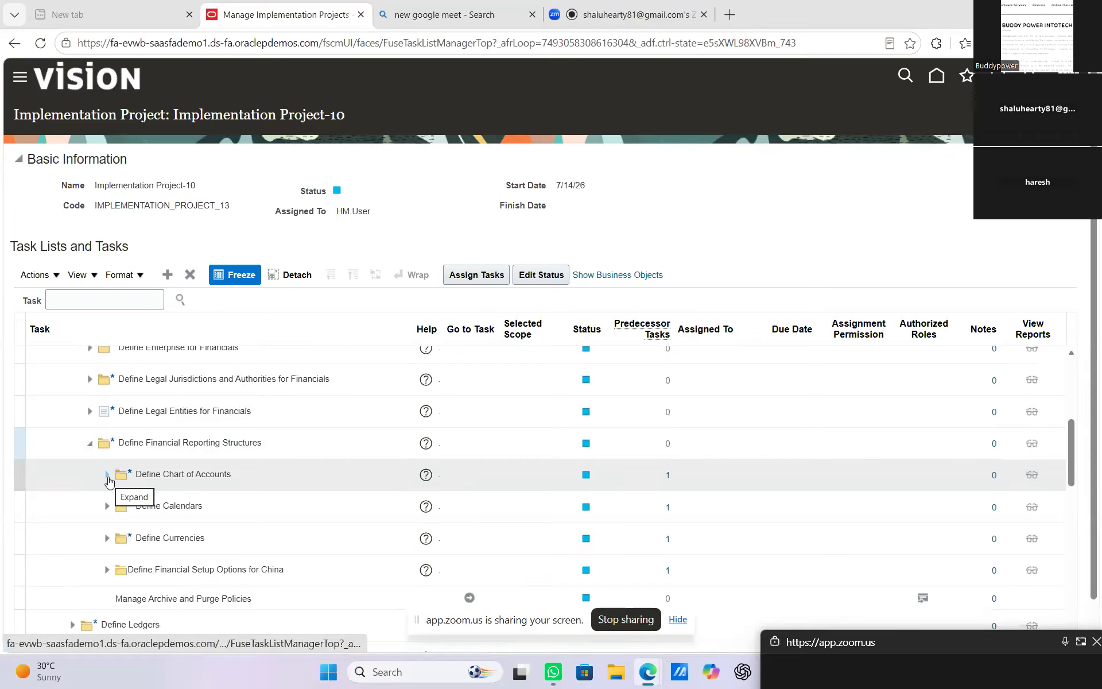
pyautogui.click(108, 476)
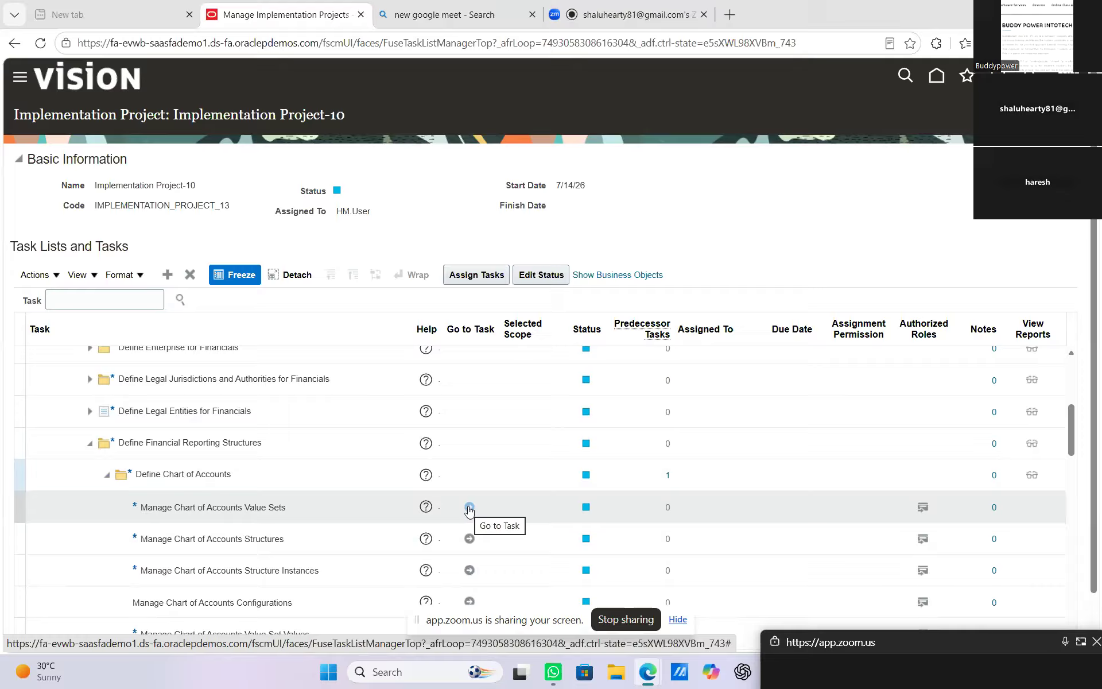
pyautogui.click(469, 509)
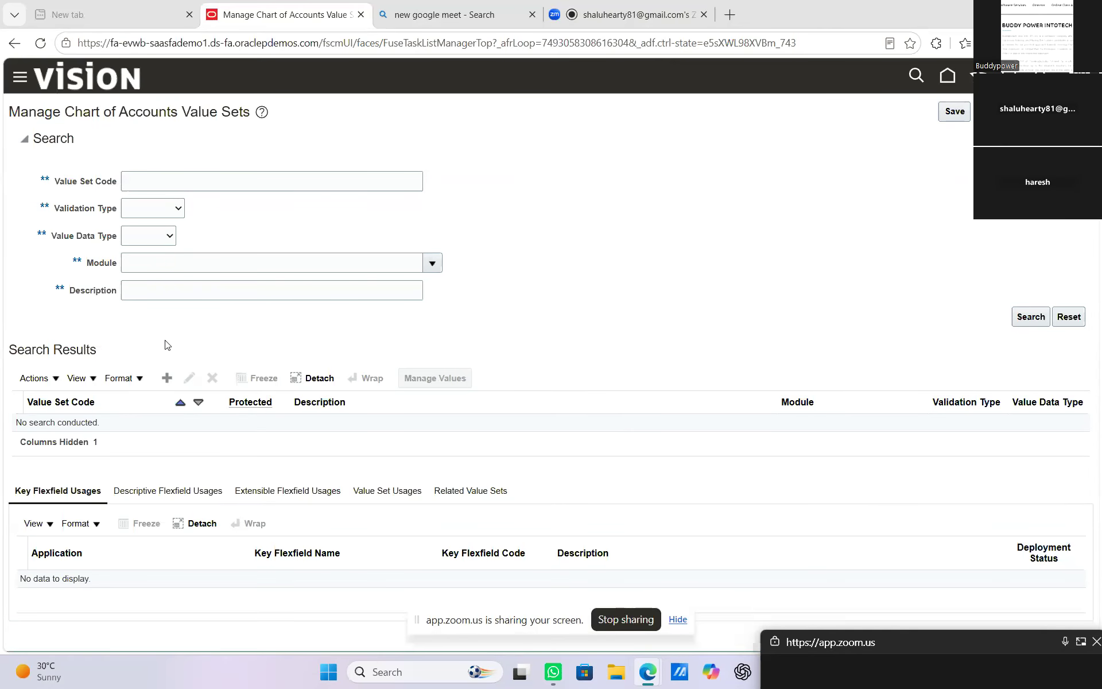
# Start a new chart of accounts value set with the value set code SE_COMP
pyautogui.click(167, 379)
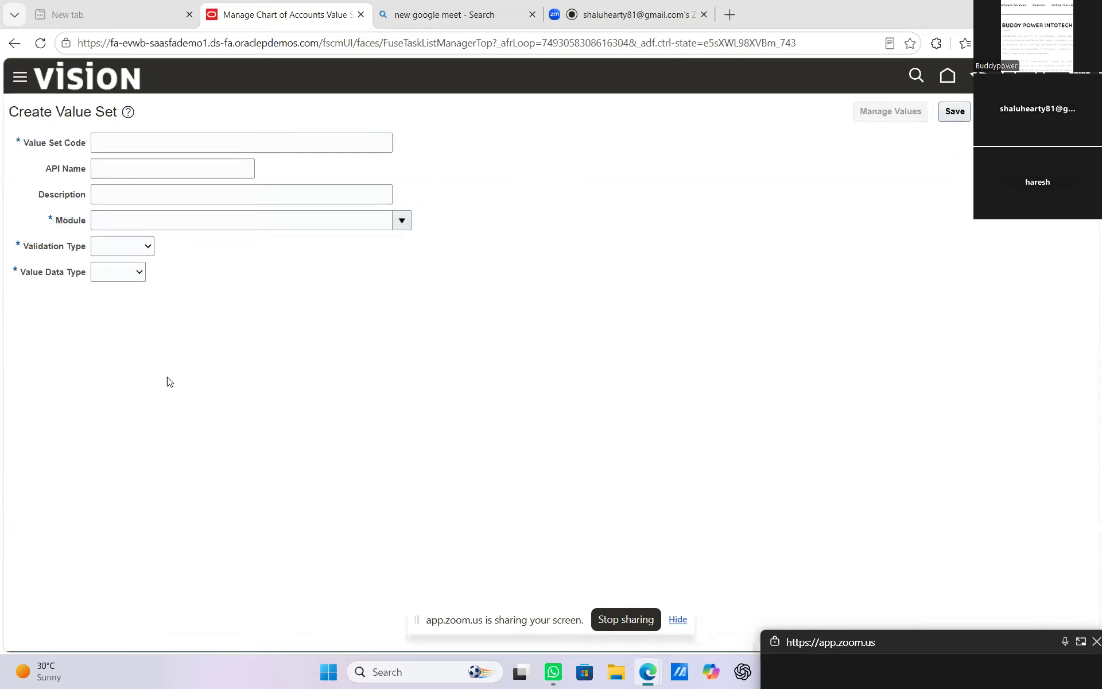
pyautogui.click(158, 144)
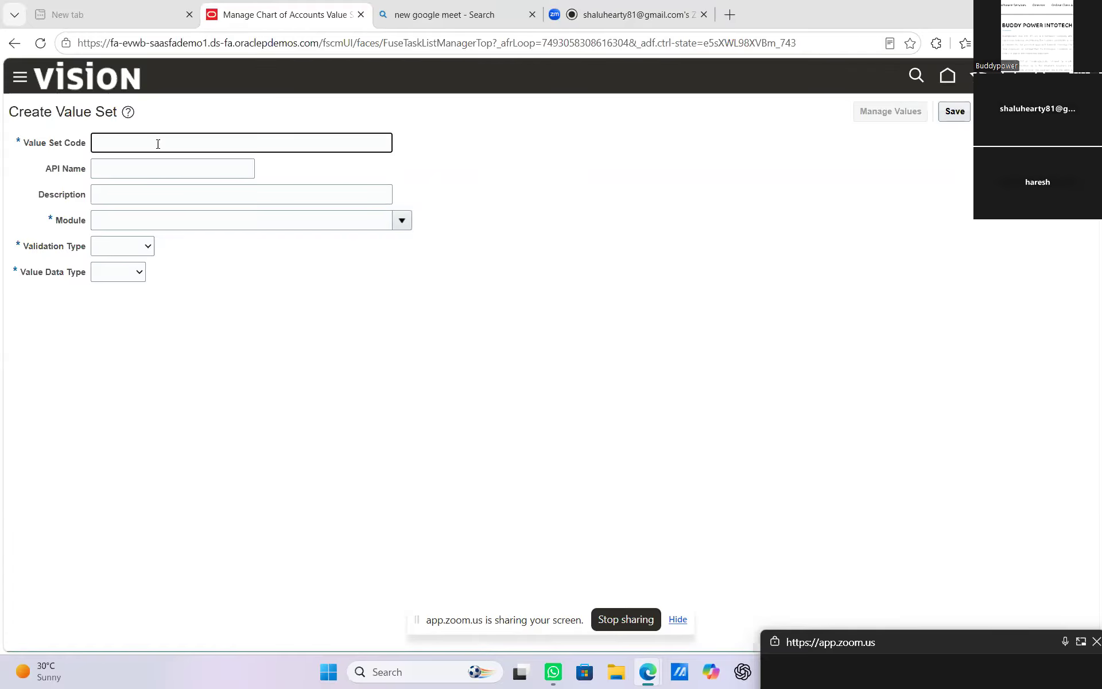
pyautogui.write('SA_COMP')
pyautogui.press('Tab')
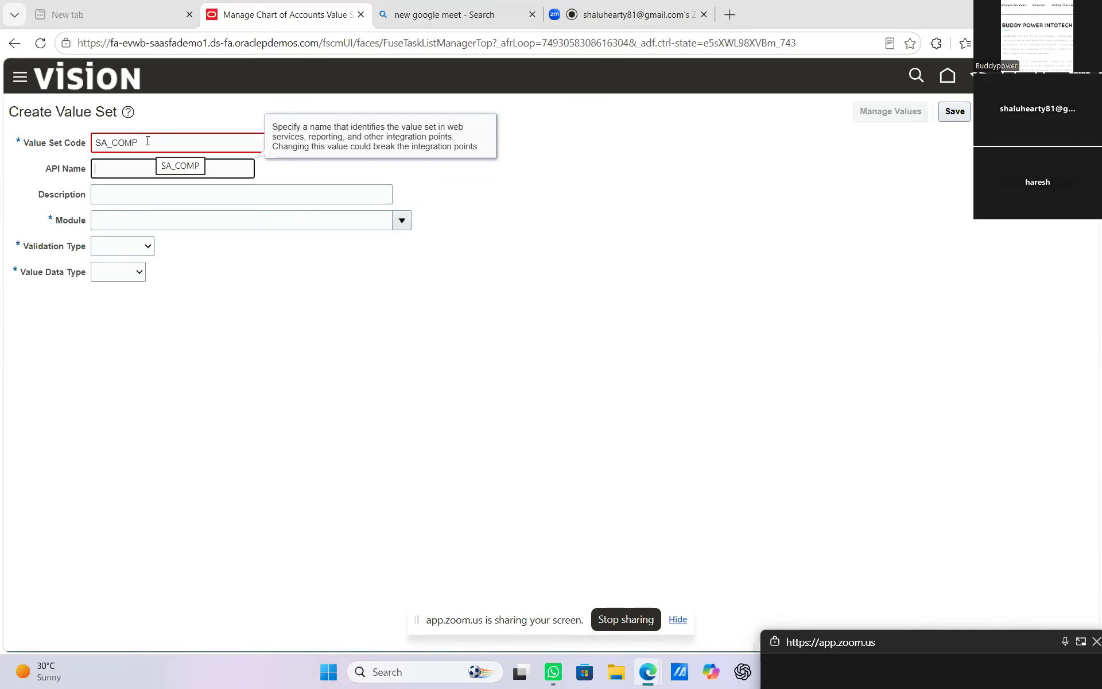
pyautogui.click(147, 141)
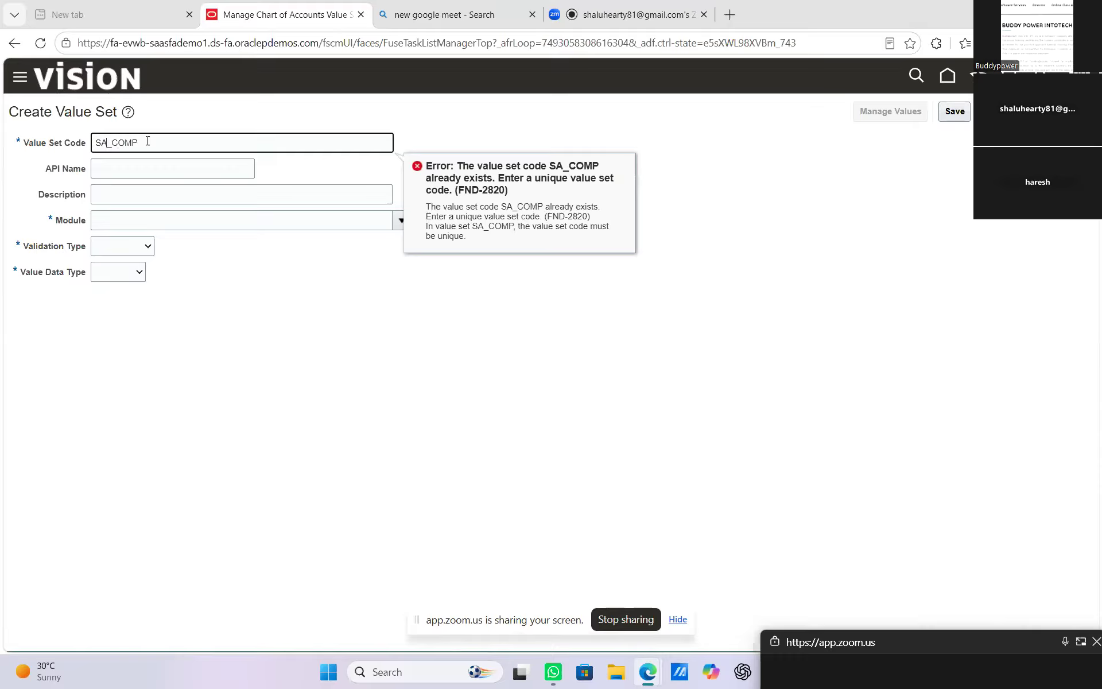
pyautogui.press('BackSpace')
pyautogui.write('E')
pyautogui.press('Tab')
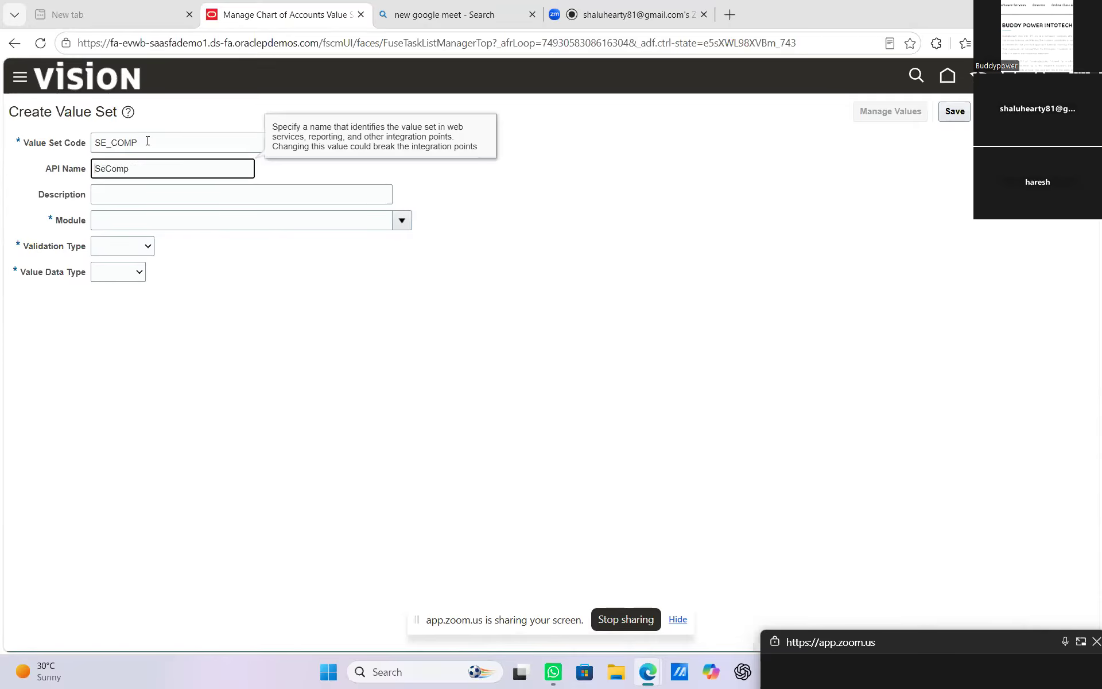
pyautogui.press('Tab')
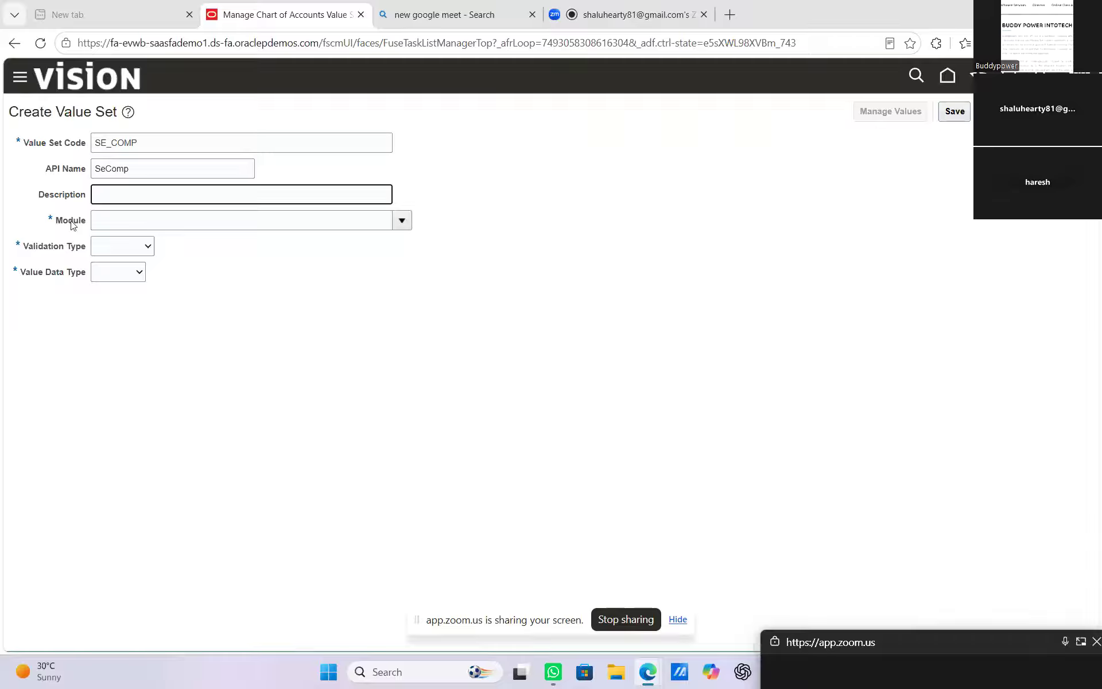
# Assign SE_COMP to the General Ledger module with Independent validation and the Character value data type
pyautogui.click(408, 226)
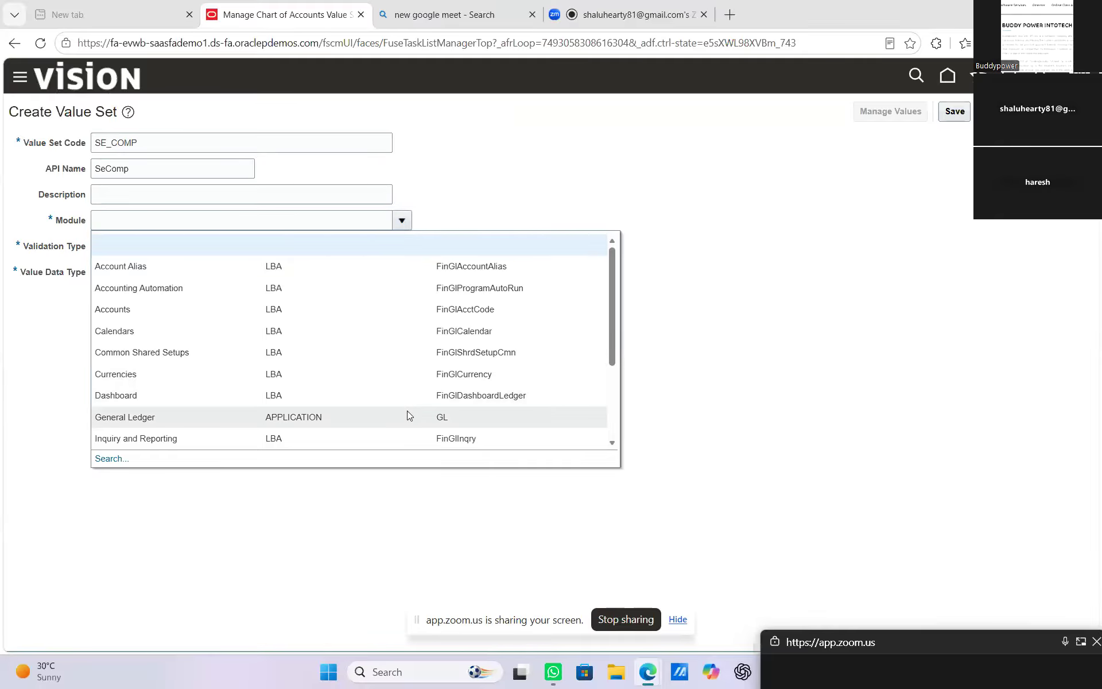
pyautogui.click(409, 417)
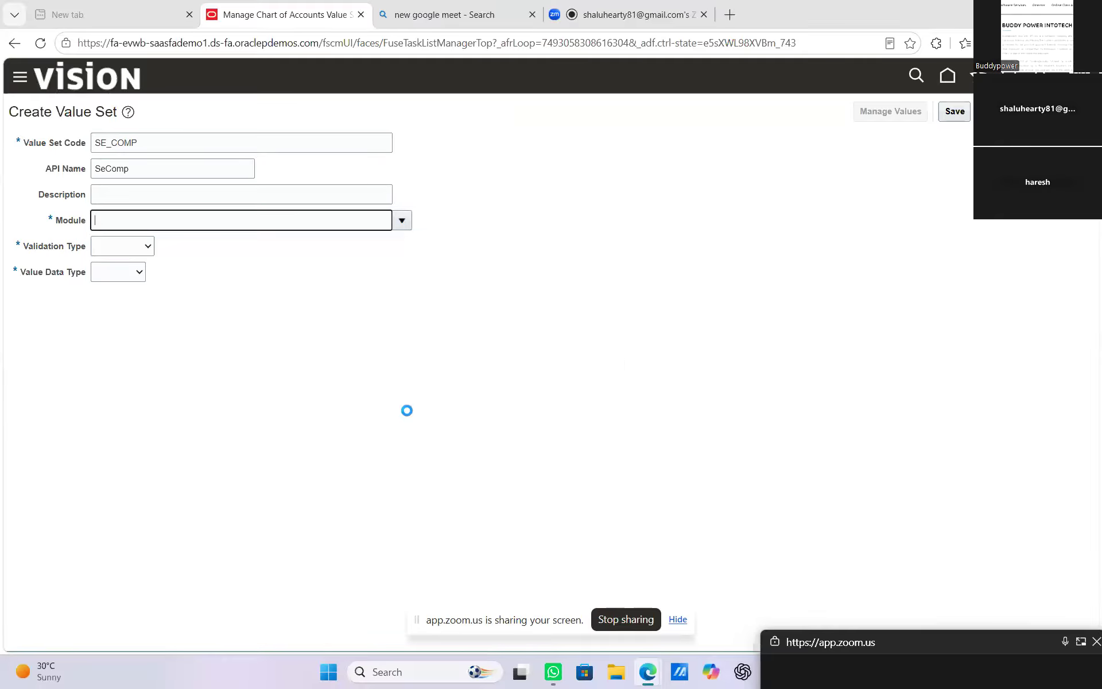
pyautogui.click(149, 248)
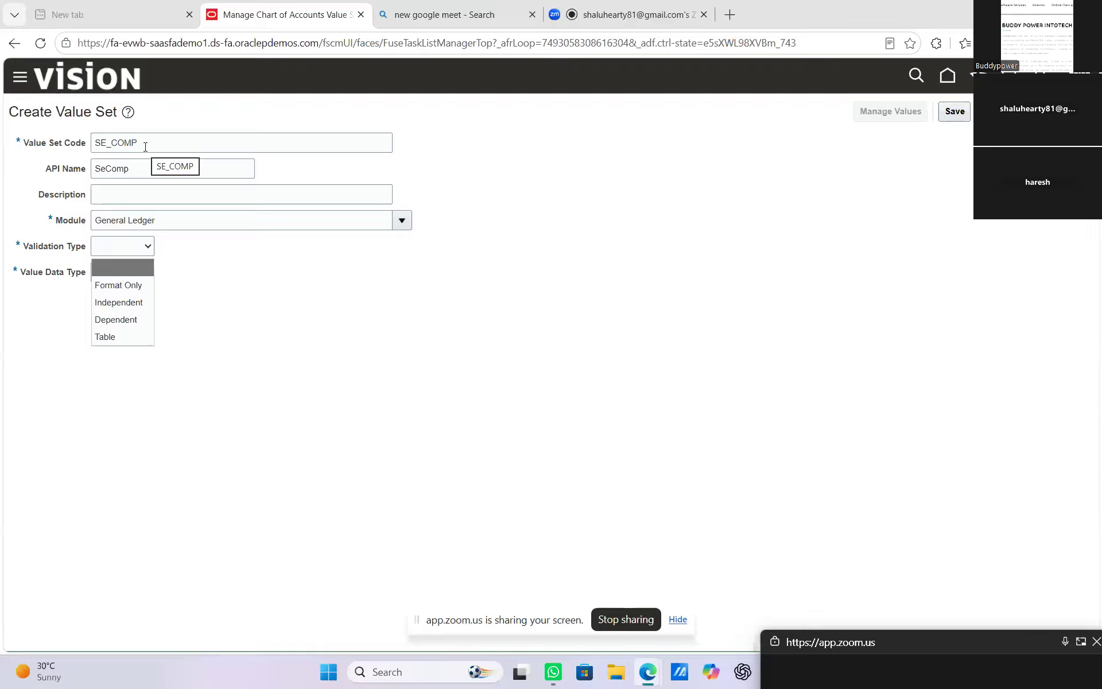
pyautogui.click(116, 302)
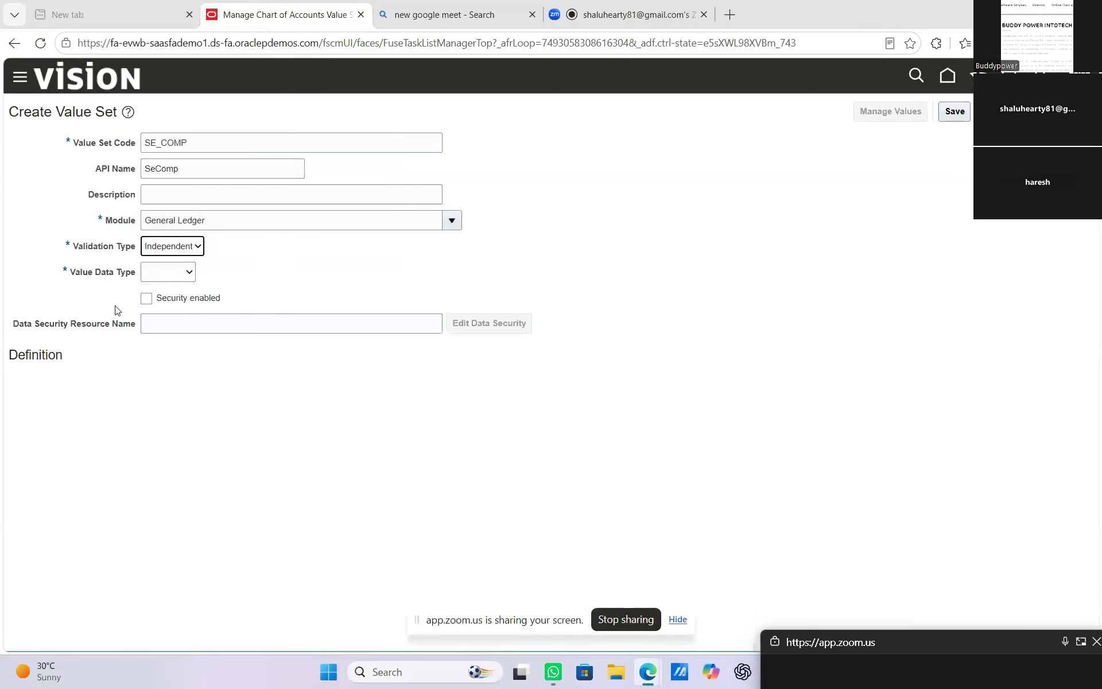
pyautogui.click(190, 274)
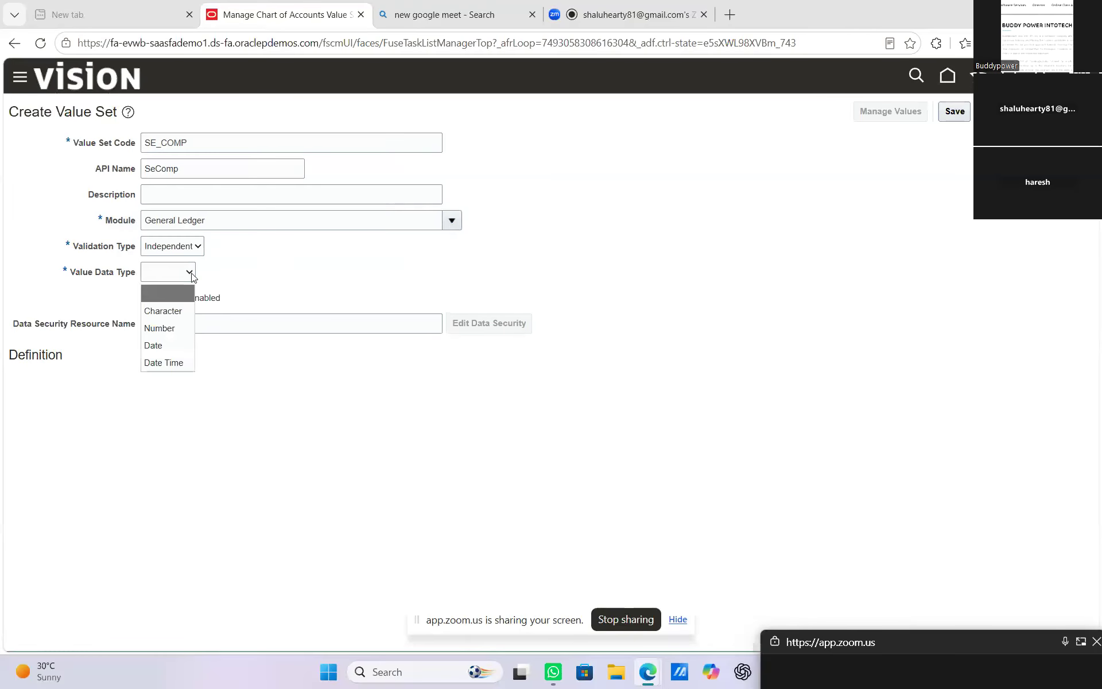
pyautogui.click(187, 311)
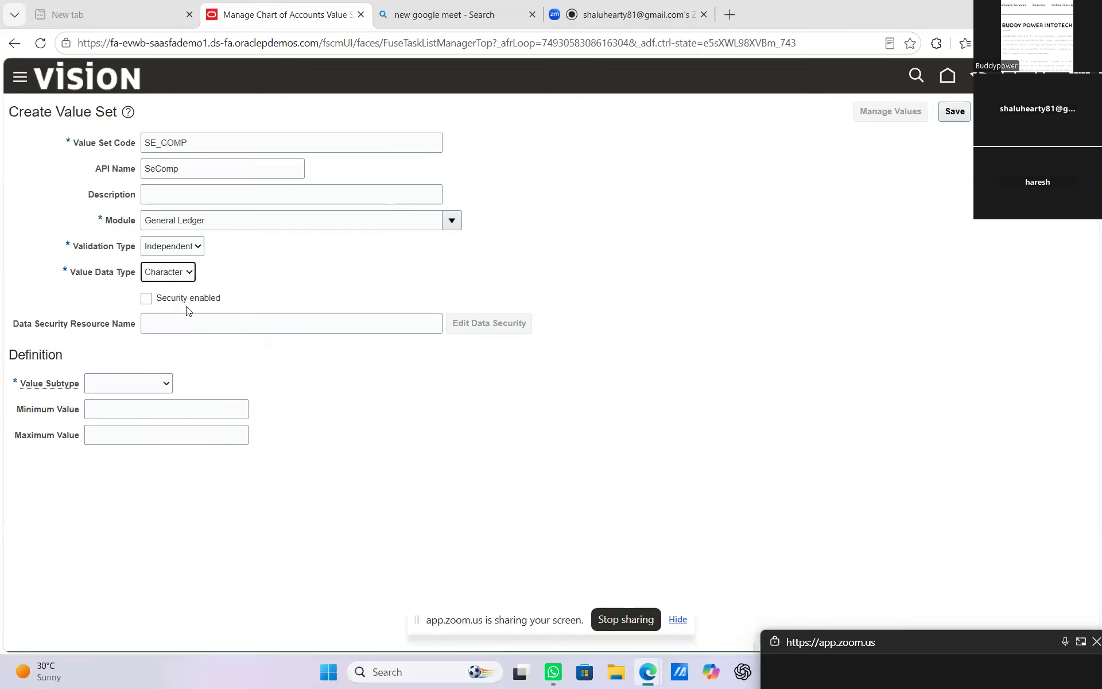
# Set the SE_COMP value subtype to Text, specify its maximum length, and save the value set
pyautogui.click(153, 383)
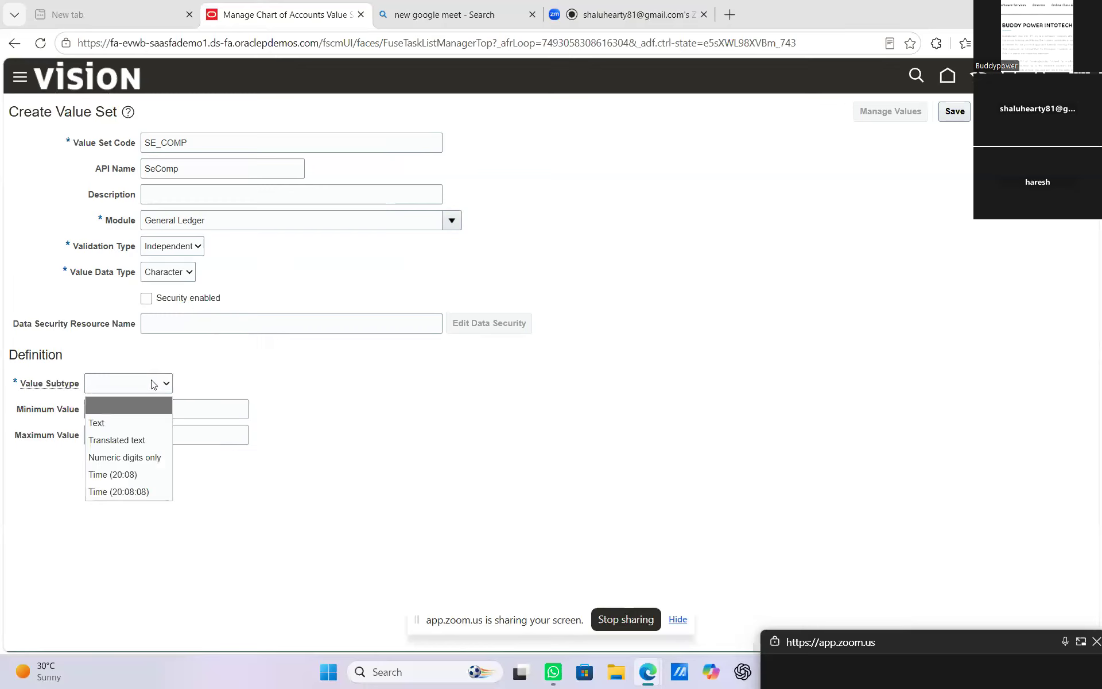
pyautogui.click(149, 418)
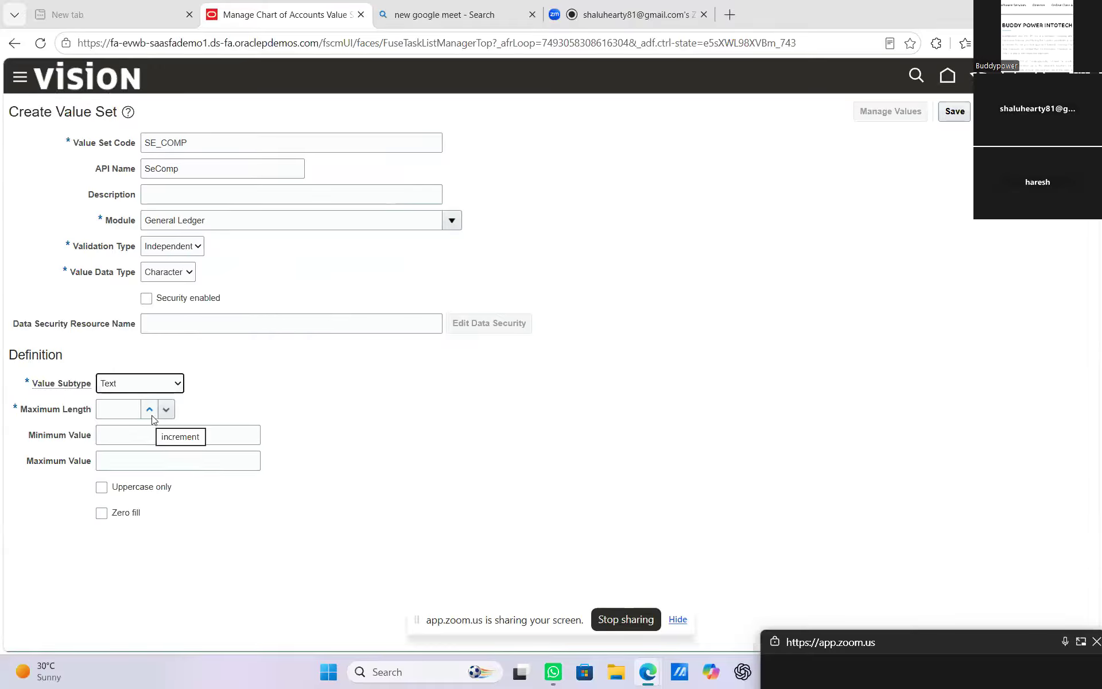
pyautogui.click(150, 410)
pyautogui.click(150, 410)
pyautogui.click(150, 410)
pyautogui.click(150, 410)
pyautogui.click(150, 410)
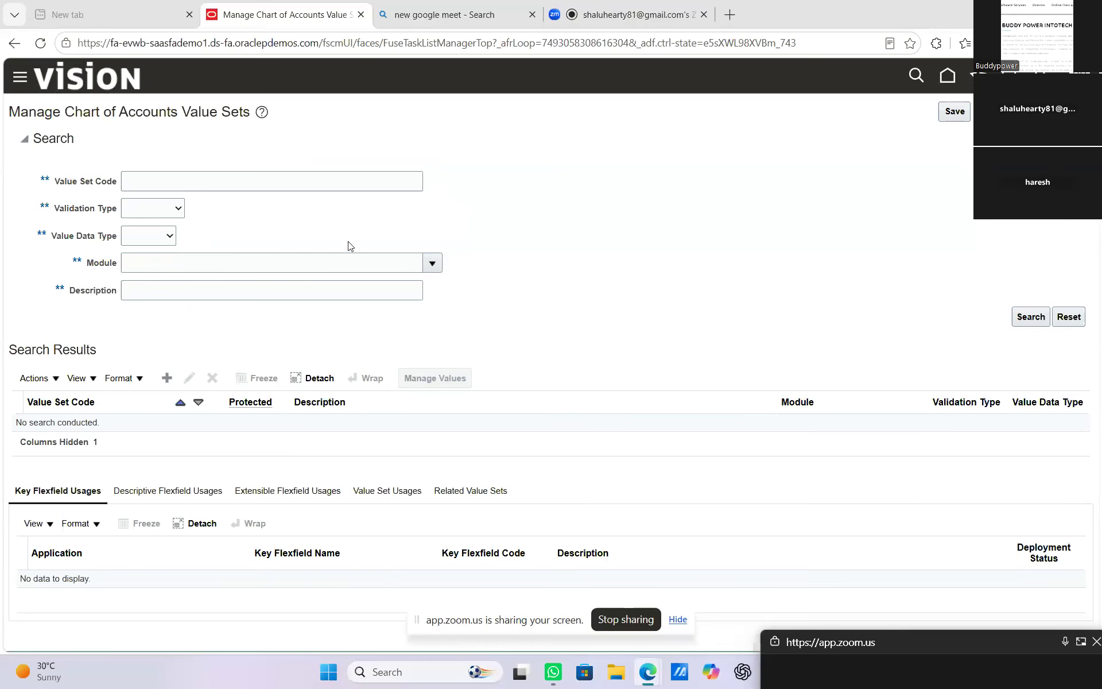
# Start another chart of accounts value set with the value set code SE_ACC
pyautogui.click(167, 377)
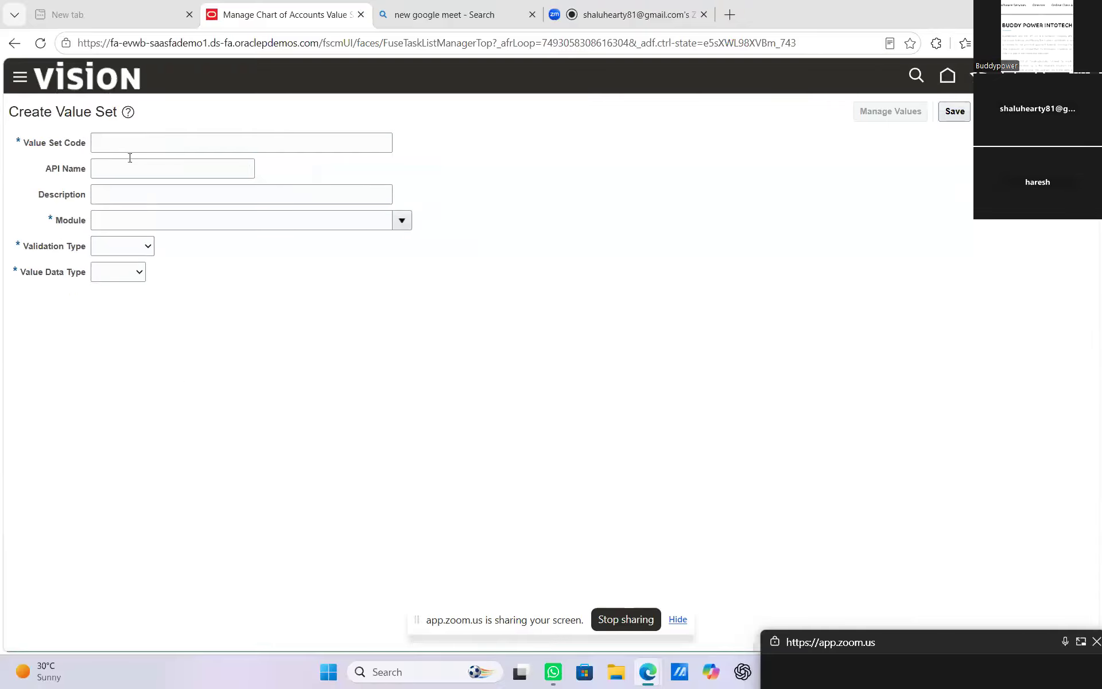
pyautogui.click(134, 142)
pyautogui.write('SE')
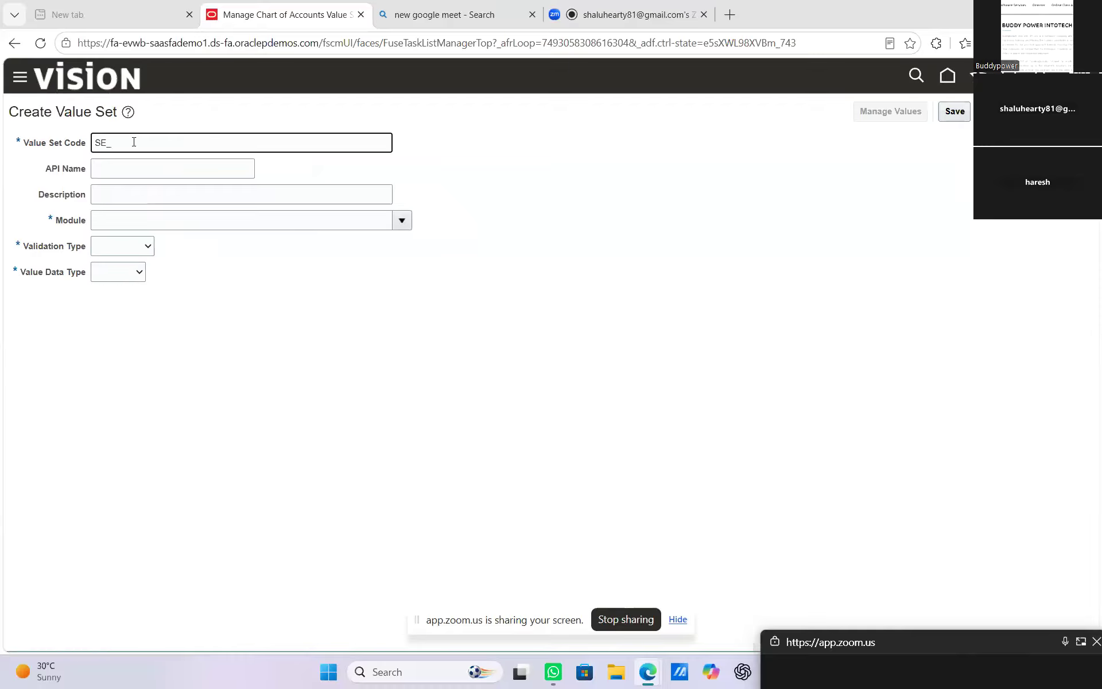
pyautogui.write('_ACC')
pyautogui.press('Tab')
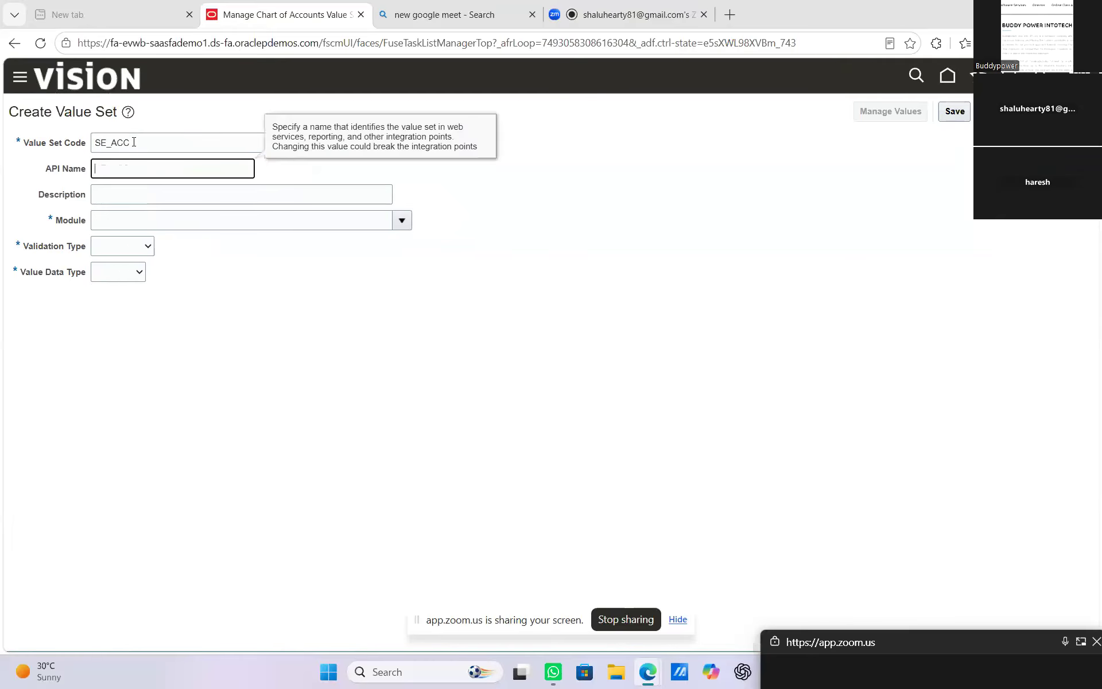
pyautogui.press('Tab')
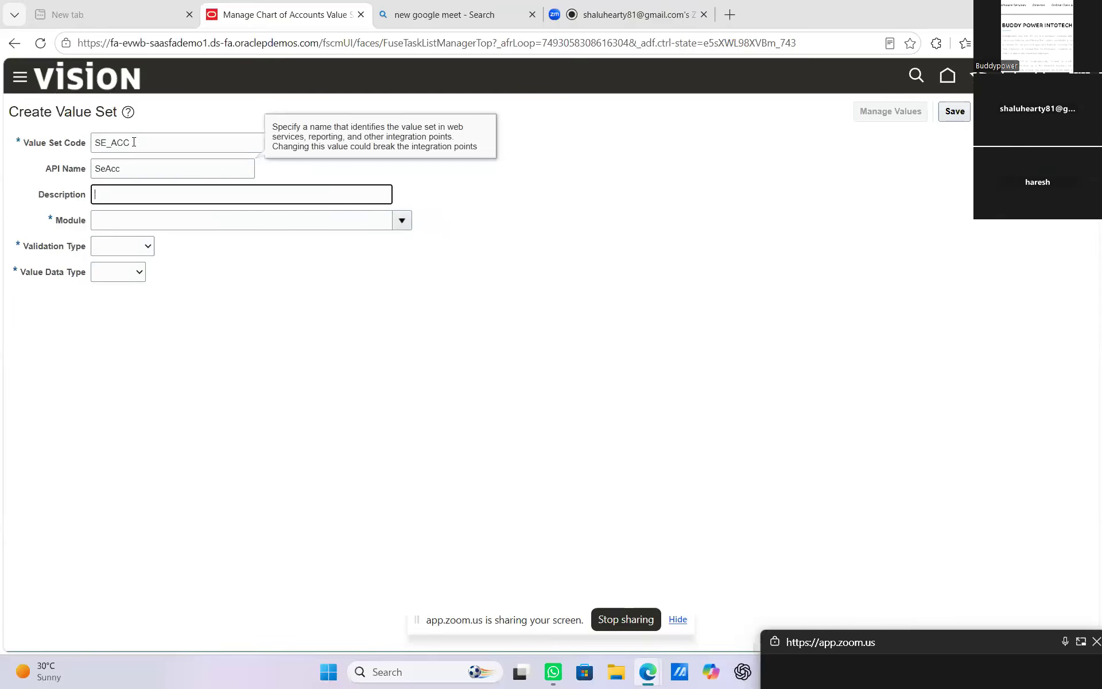
pyautogui.press('Tab')
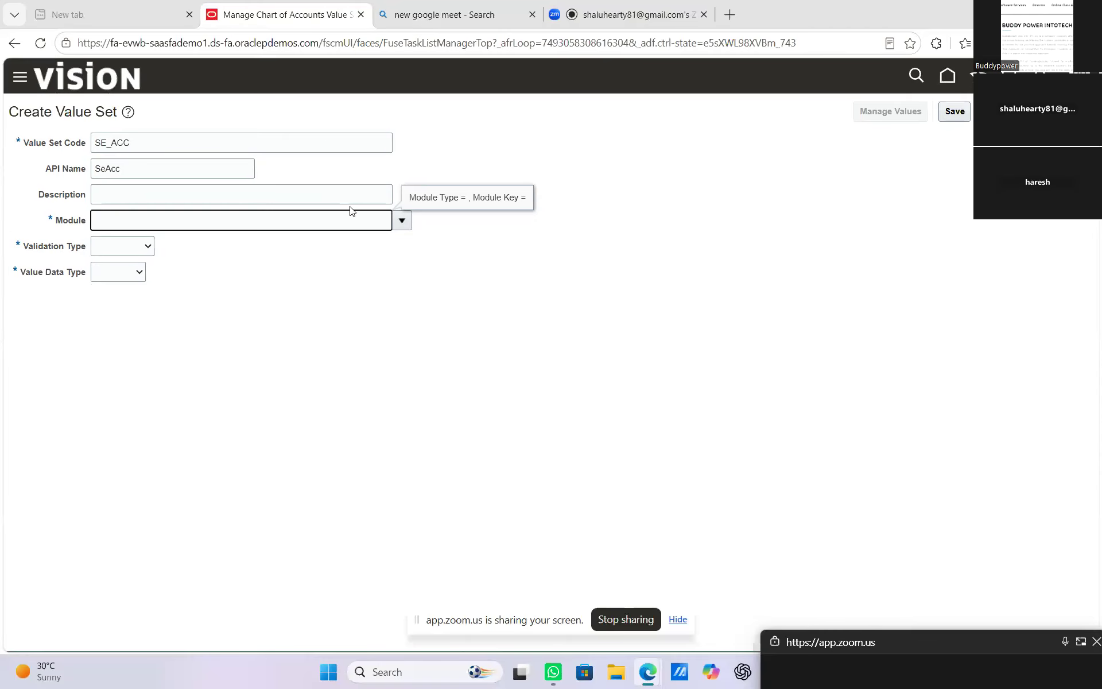
# Assign SE_ACC to the General Ledger module and set its validation type to Independent
pyautogui.click(402, 220)
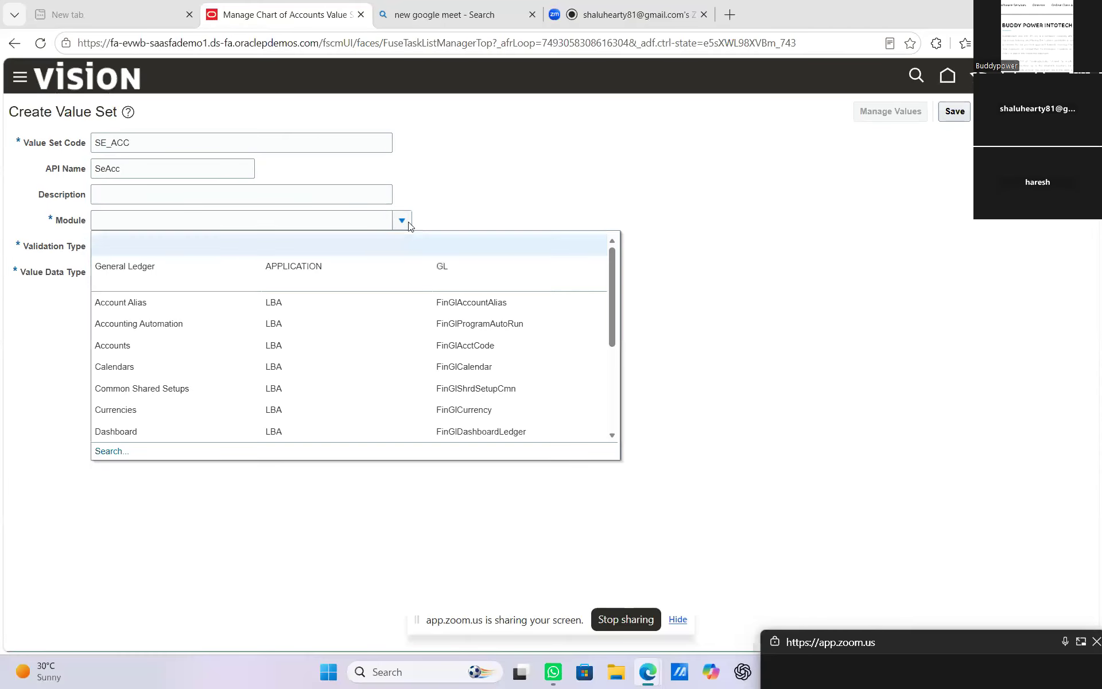
pyautogui.scroll(-2, 408, 343)
pyautogui.scroll(-1, 410, 348)
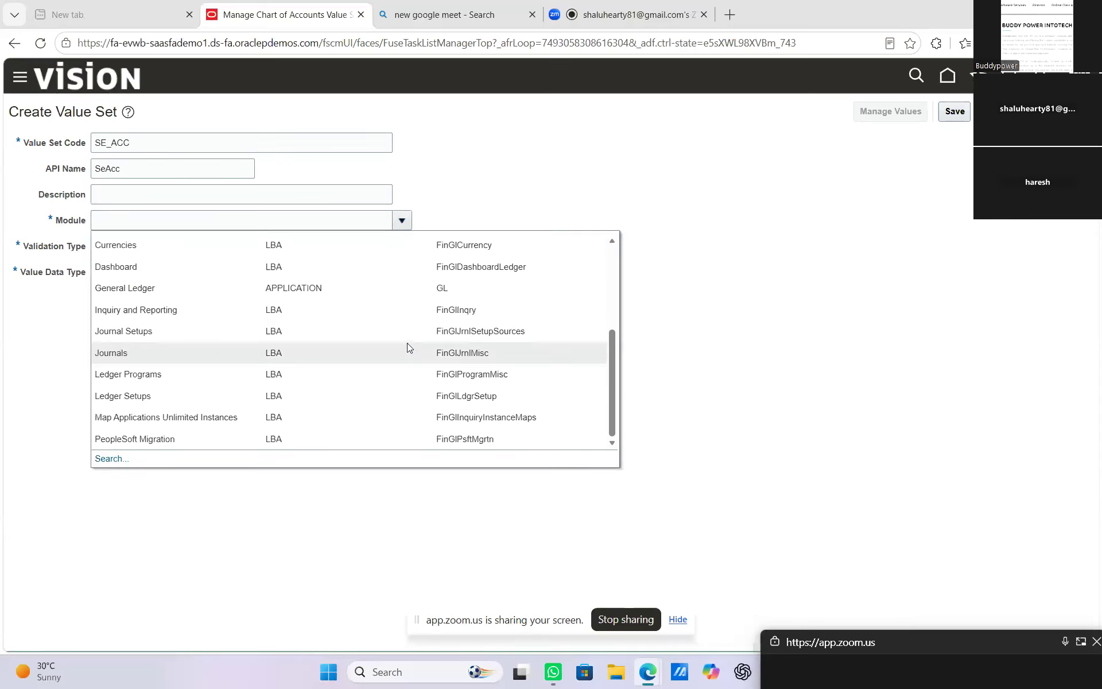
pyautogui.click(274, 289)
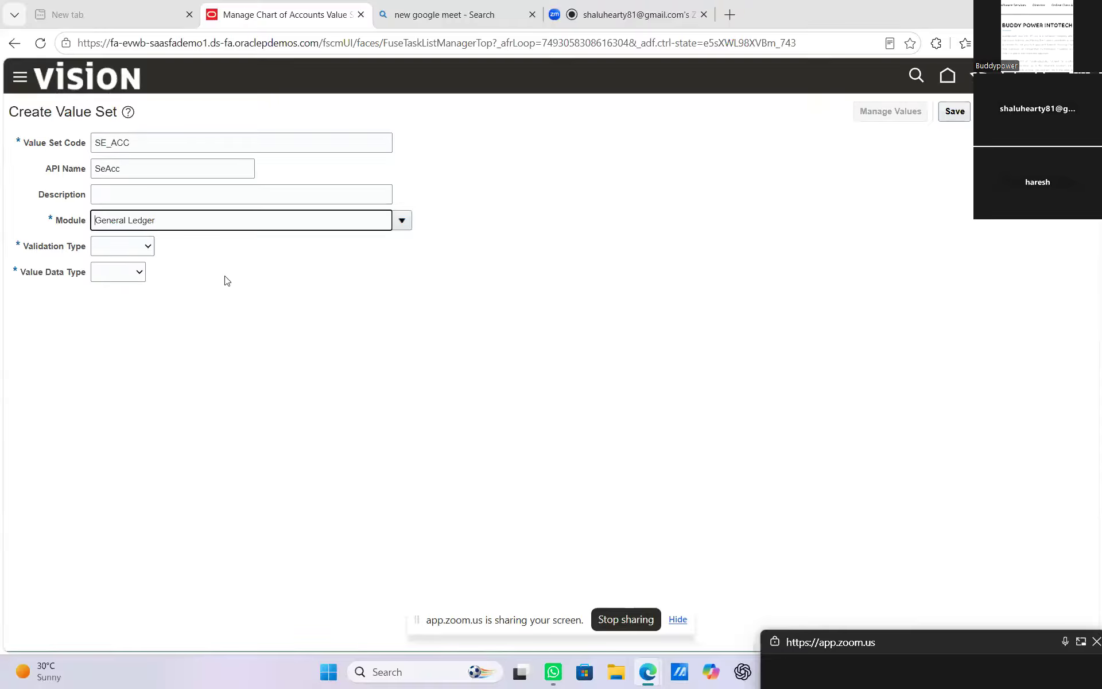
pyautogui.click(148, 249)
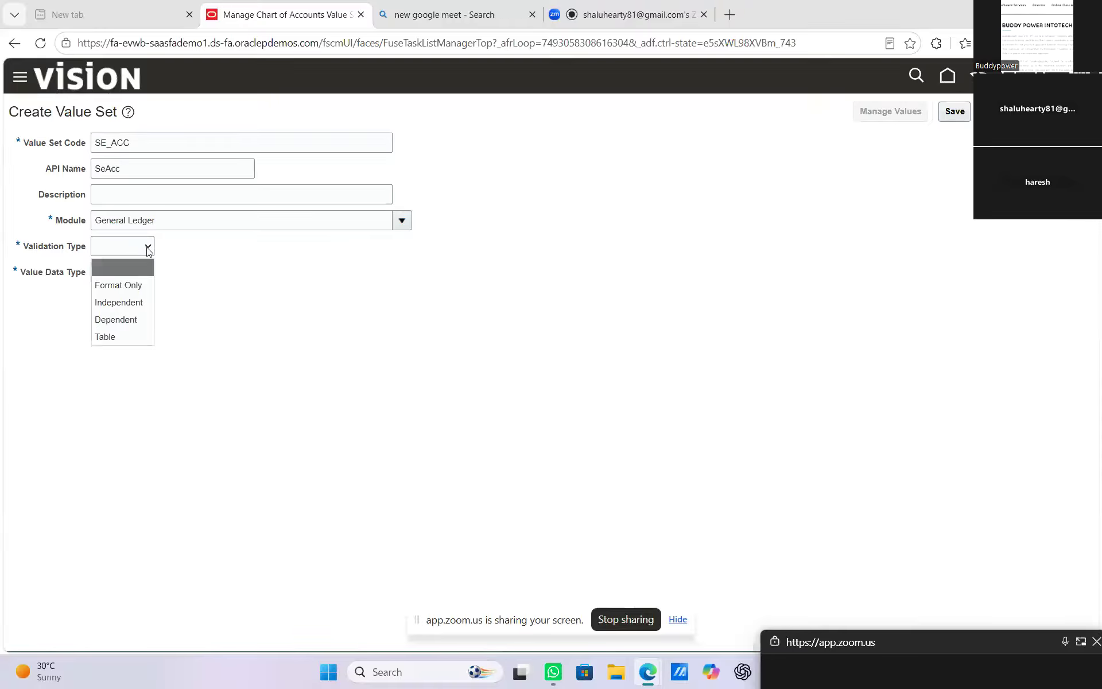
pyautogui.click(121, 304)
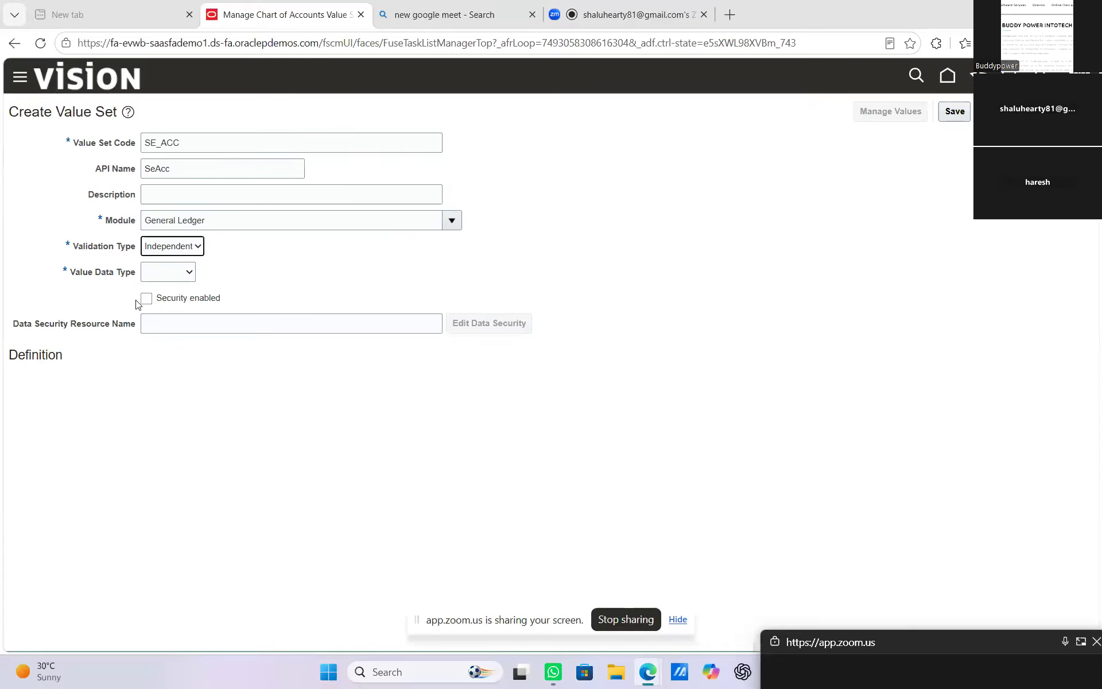
# Set the SE_ACC value data type to Character and its value subtype to Numeric digits only
pyautogui.click(176, 280)
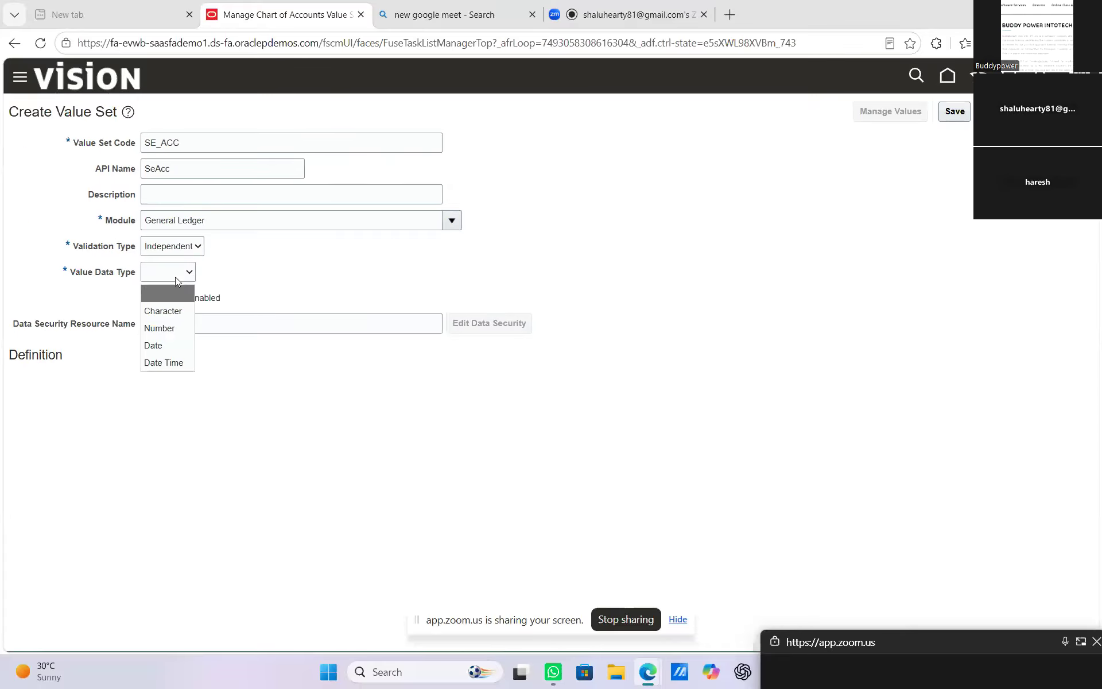
pyautogui.click(166, 310)
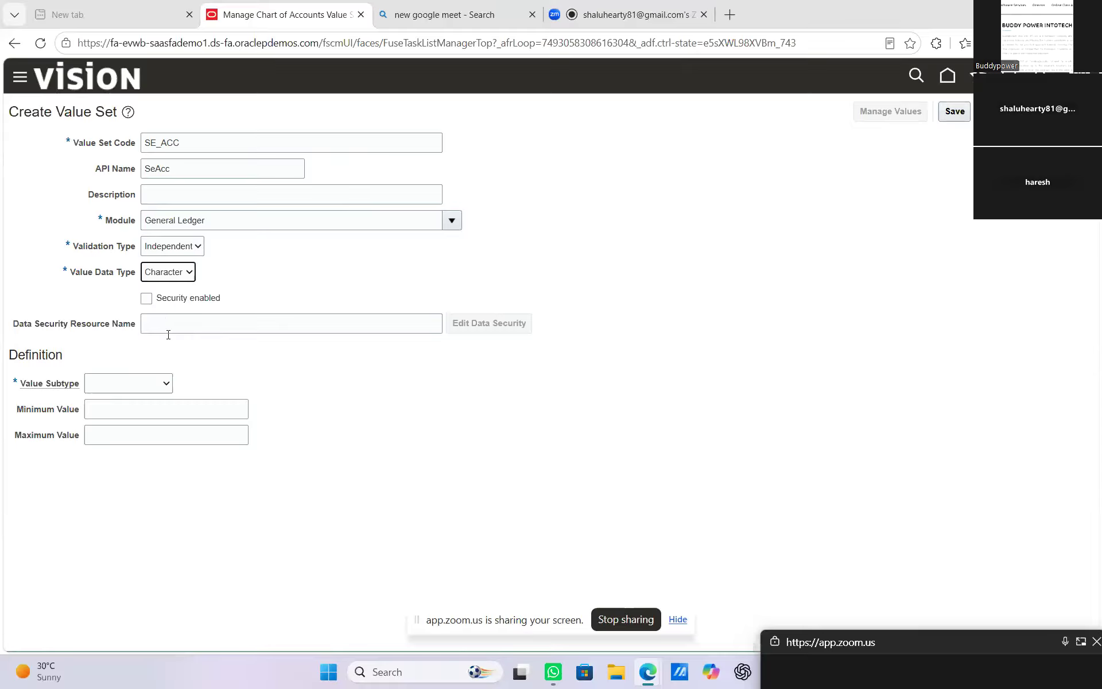
pyautogui.click(154, 387)
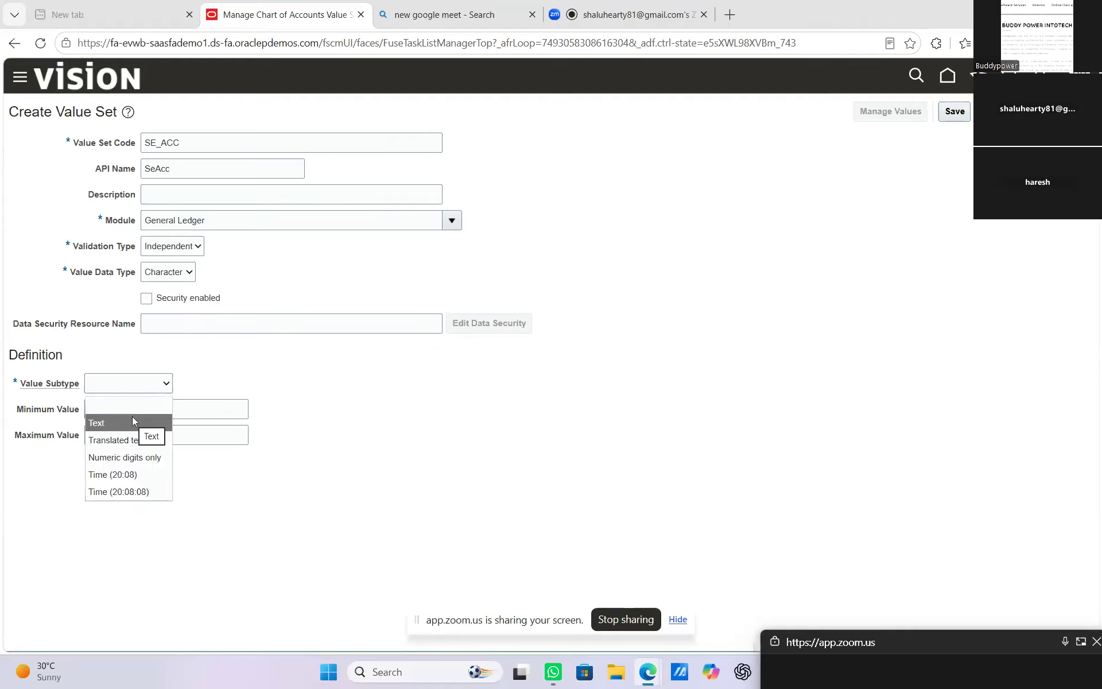
pyautogui.click(130, 455)
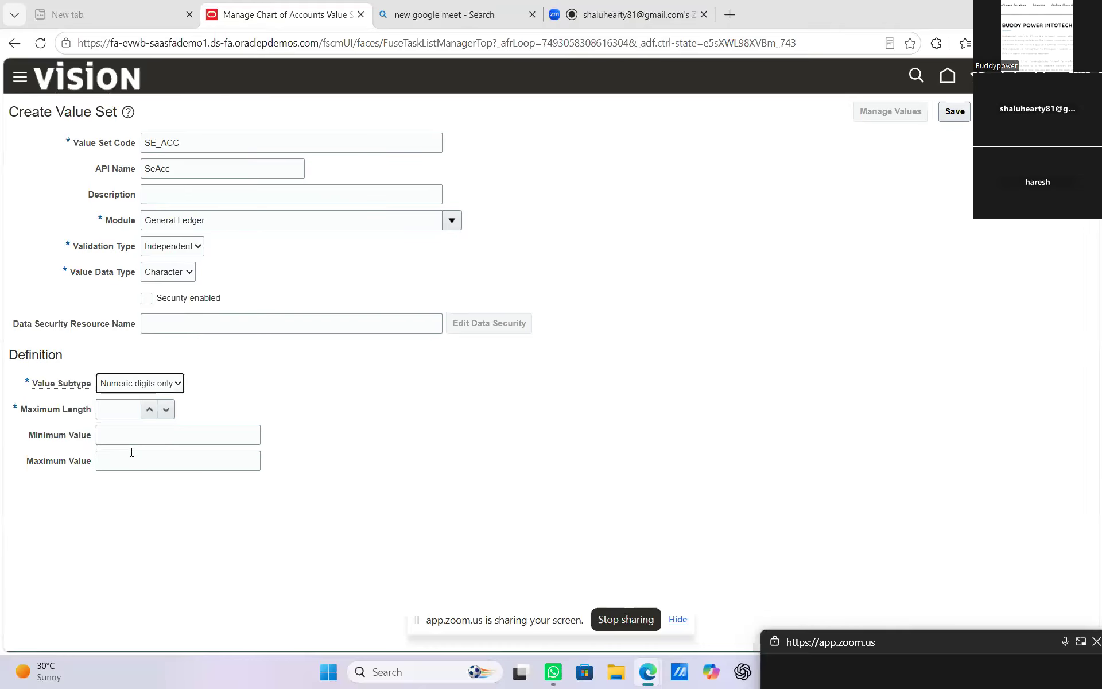
# Specify the maximum length for the SE_ACC value set
pyautogui.click(150, 412)
pyautogui.click(152, 415)
pyautogui.click(150, 412)
pyautogui.click(150, 412)
pyautogui.click(151, 412)
pyautogui.click(150, 412)
pyautogui.click(150, 412)
pyautogui.click(150, 412)
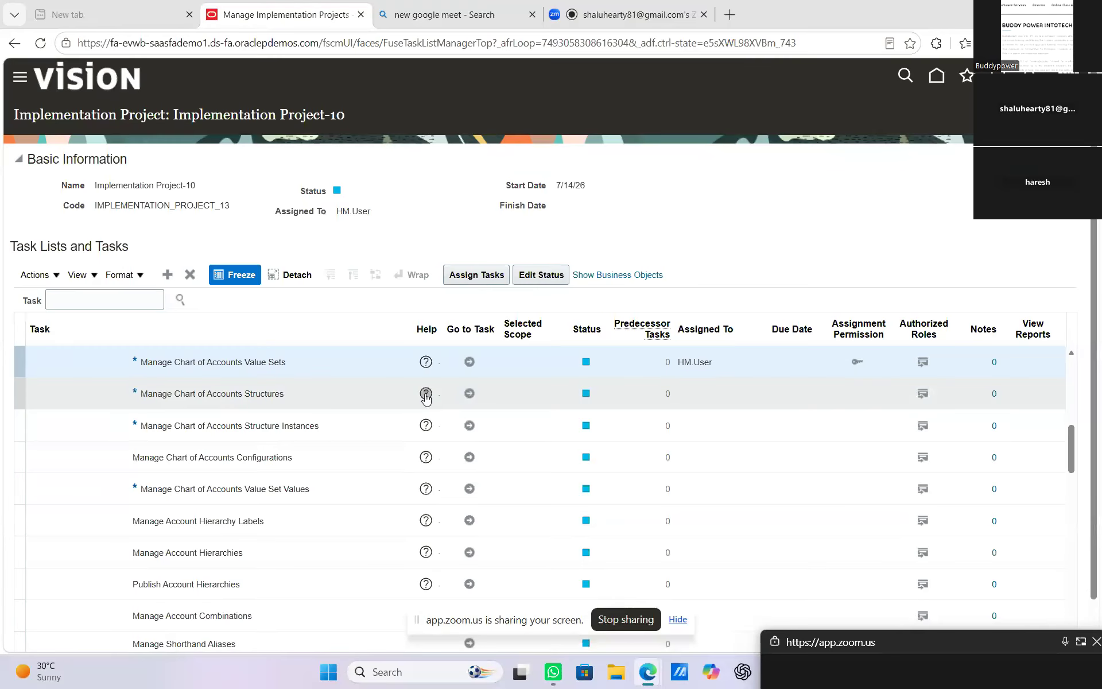
# From the Manage Chart of Accounts Structures task, find the General Ledger Accounting Flexfield and start a new structure for it
pyautogui.click(469, 395)
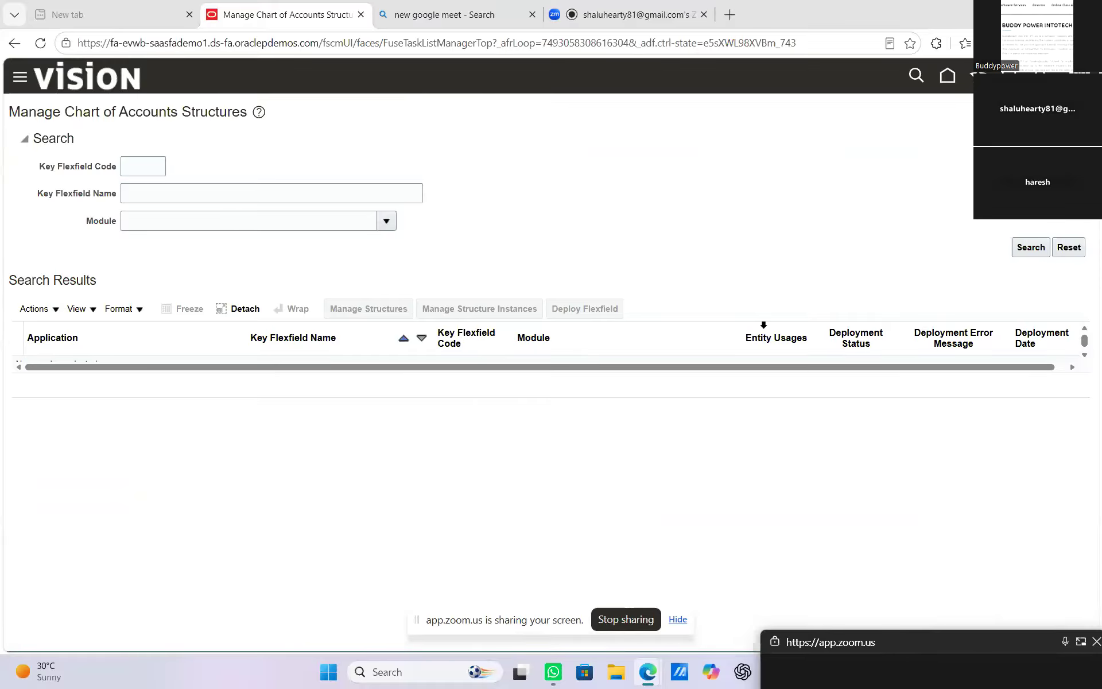
pyautogui.click(1031, 248)
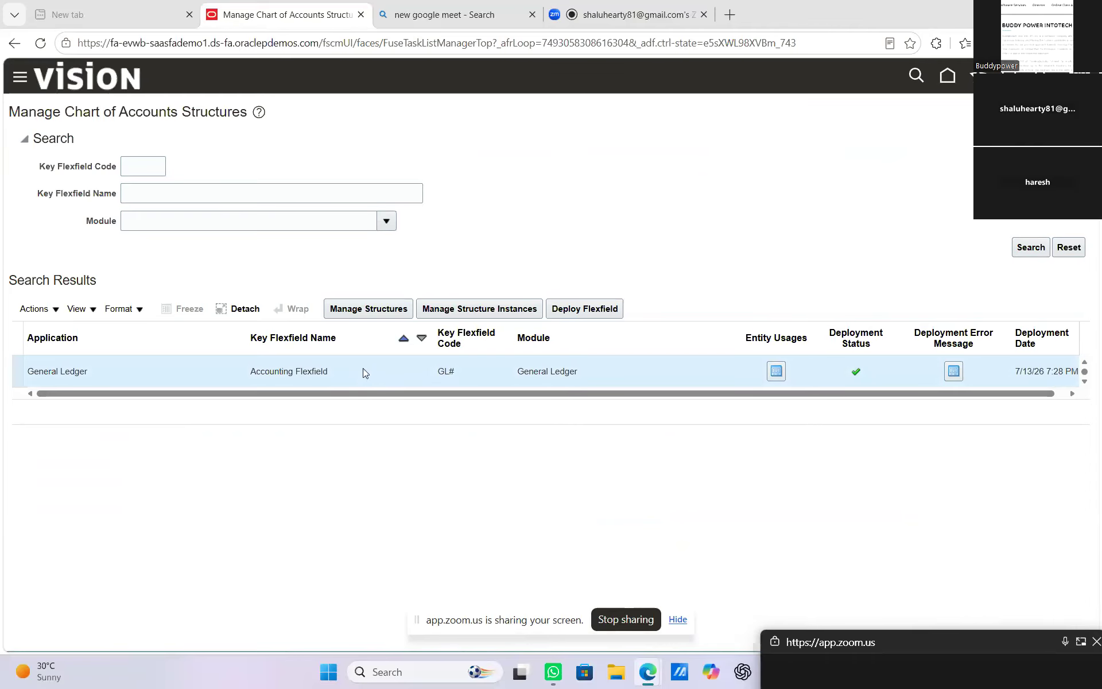
pyautogui.click(376, 313)
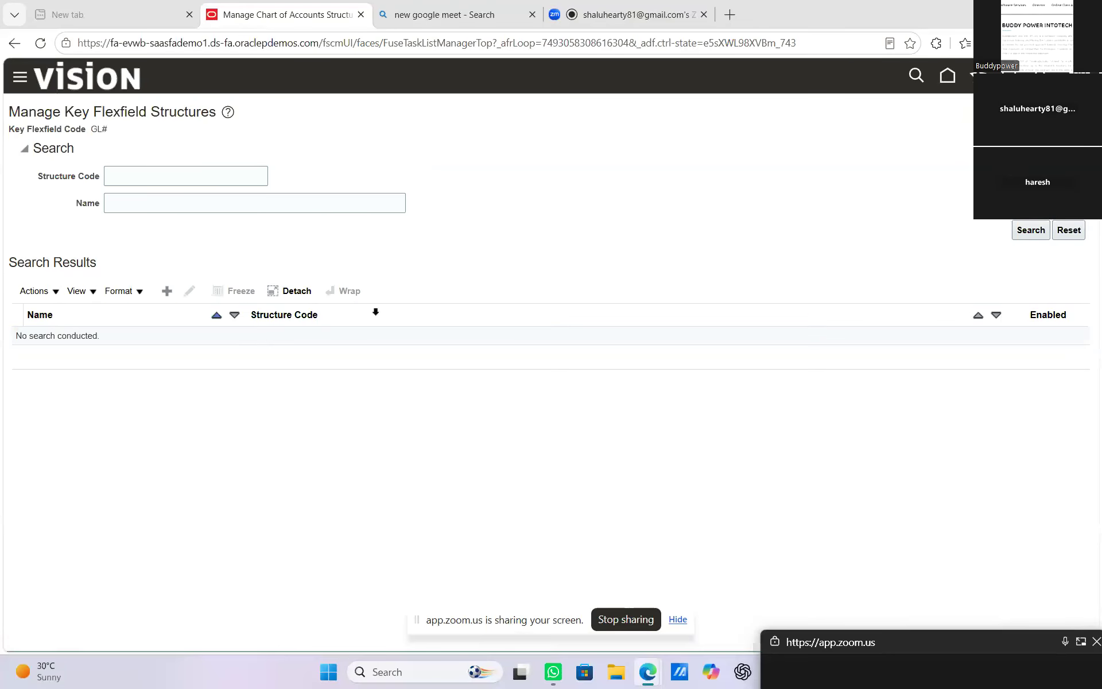
pyautogui.click(167, 292)
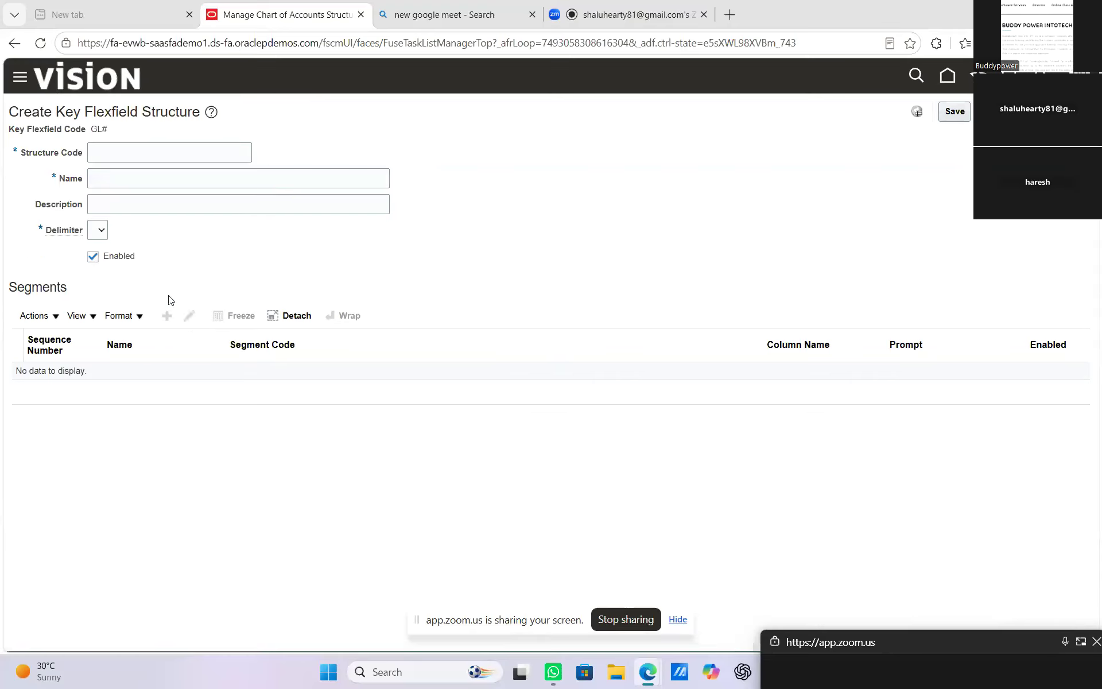
# Enter SE_KFF as both the structure code and the name of the key flexfield structure
pyautogui.click(136, 153)
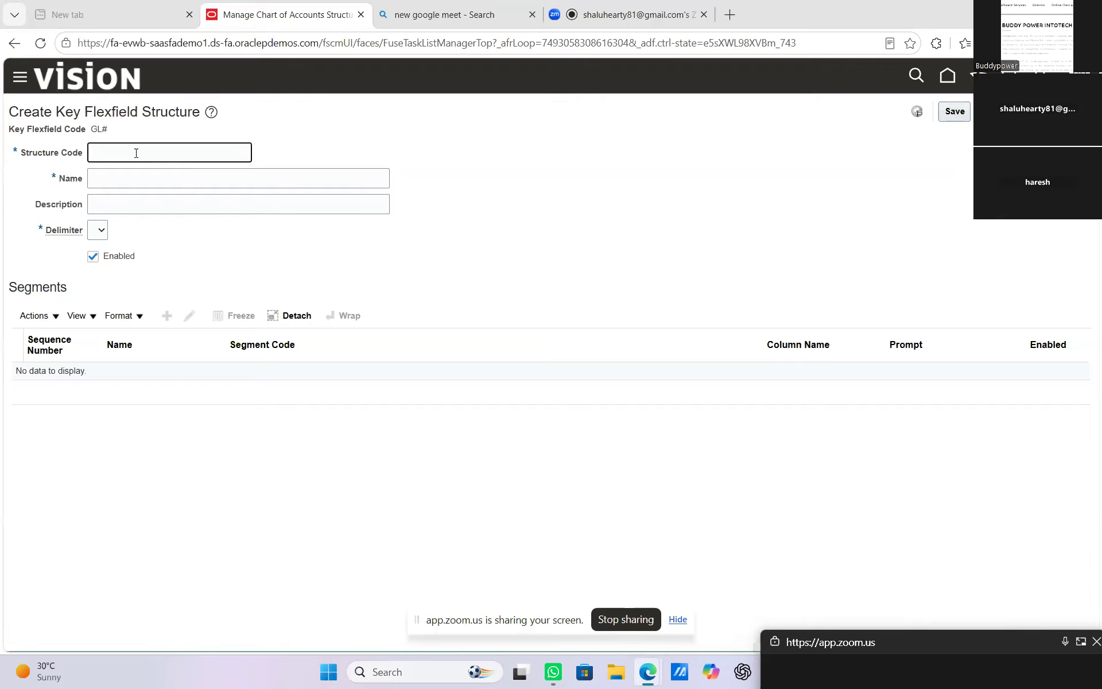
pyautogui.write('SE_KFF')
pyautogui.press('Tab')
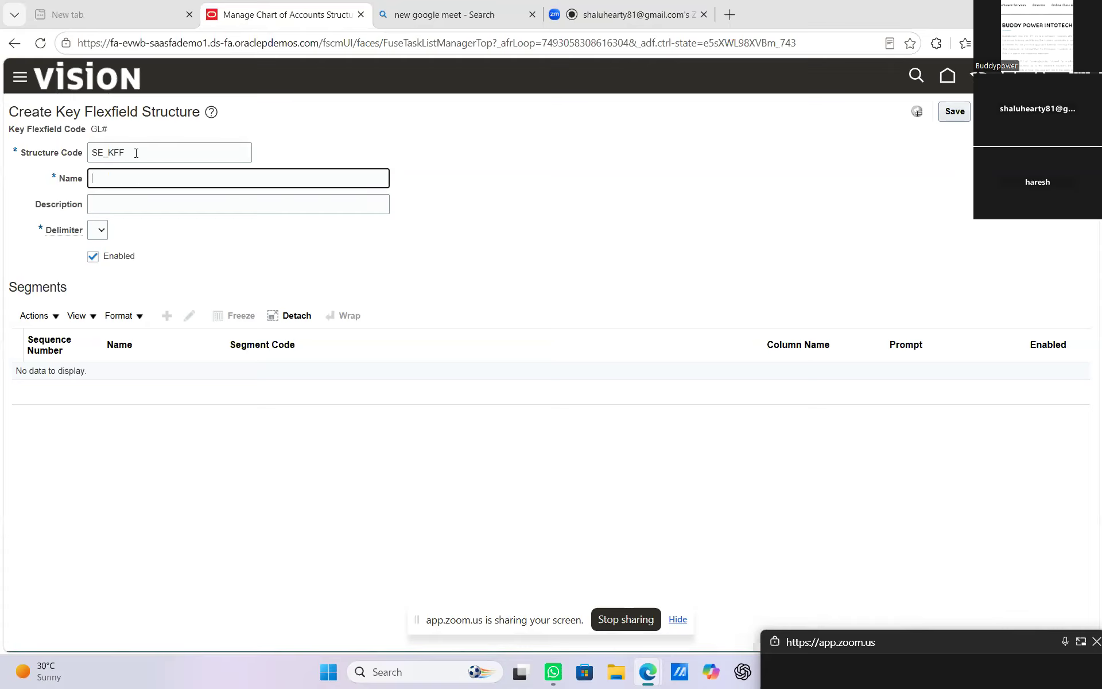
pyautogui.moveTo(136, 153); pyautogui.dragTo(90, 152)
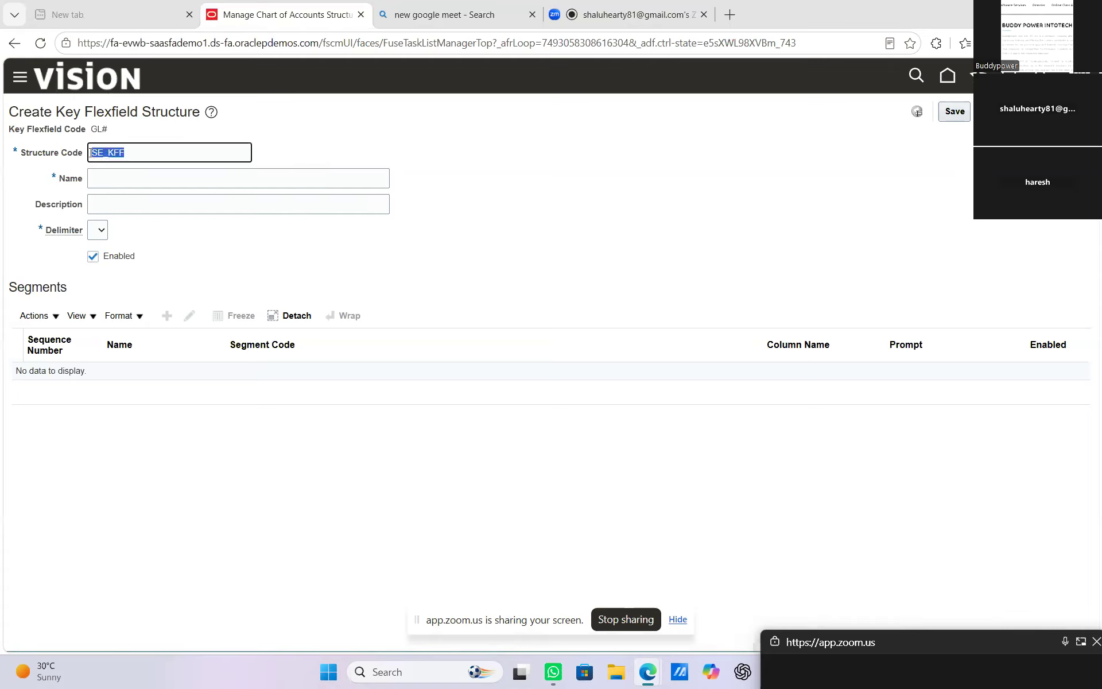
pyautogui.hotkey('ctrl', 'c')
pyautogui.click(95, 180)
pyautogui.hotkey('ctrl', 'v')
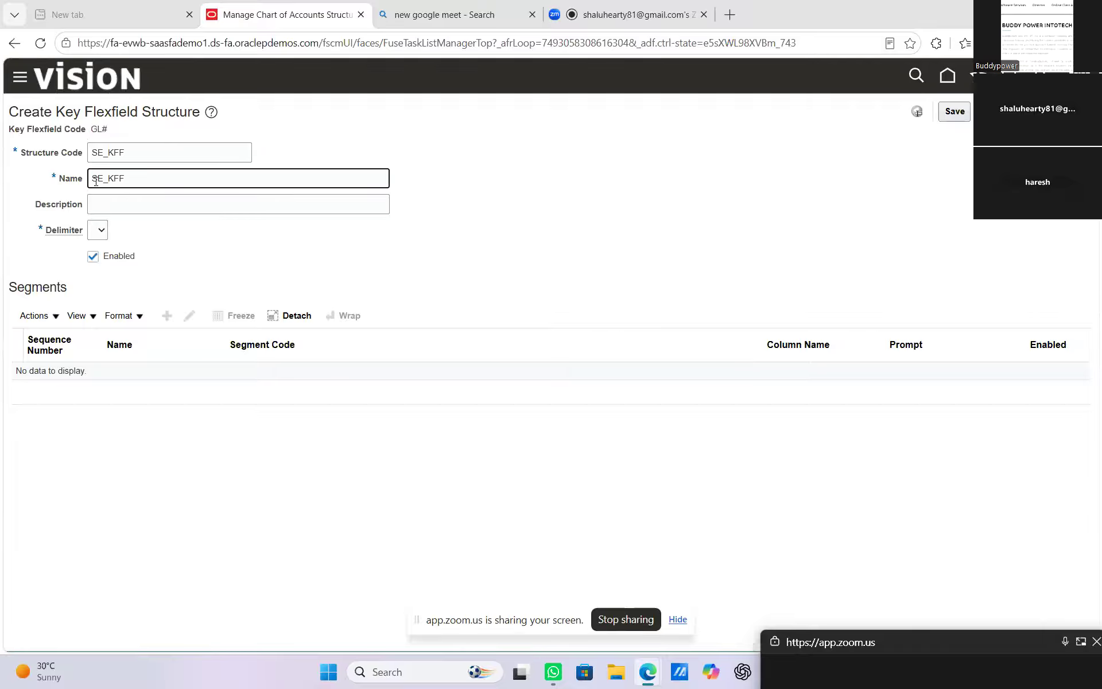
# Choose the period as the delimiter of the SE_KFF structure and save it
pyautogui.click(102, 231)
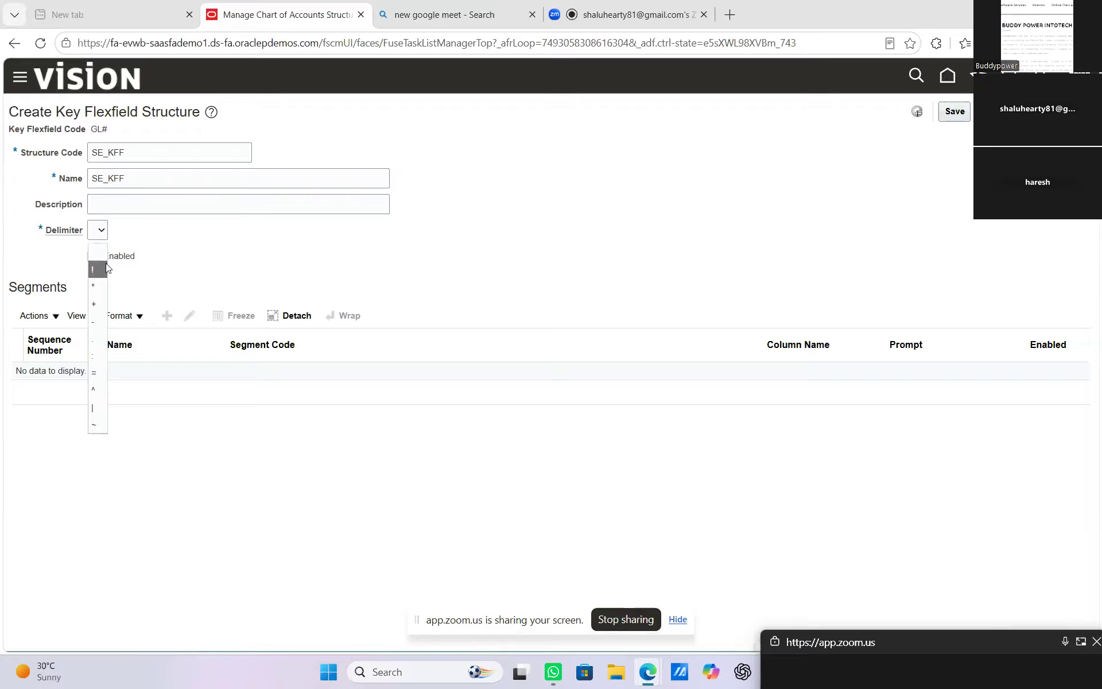
pyautogui.click(96, 338)
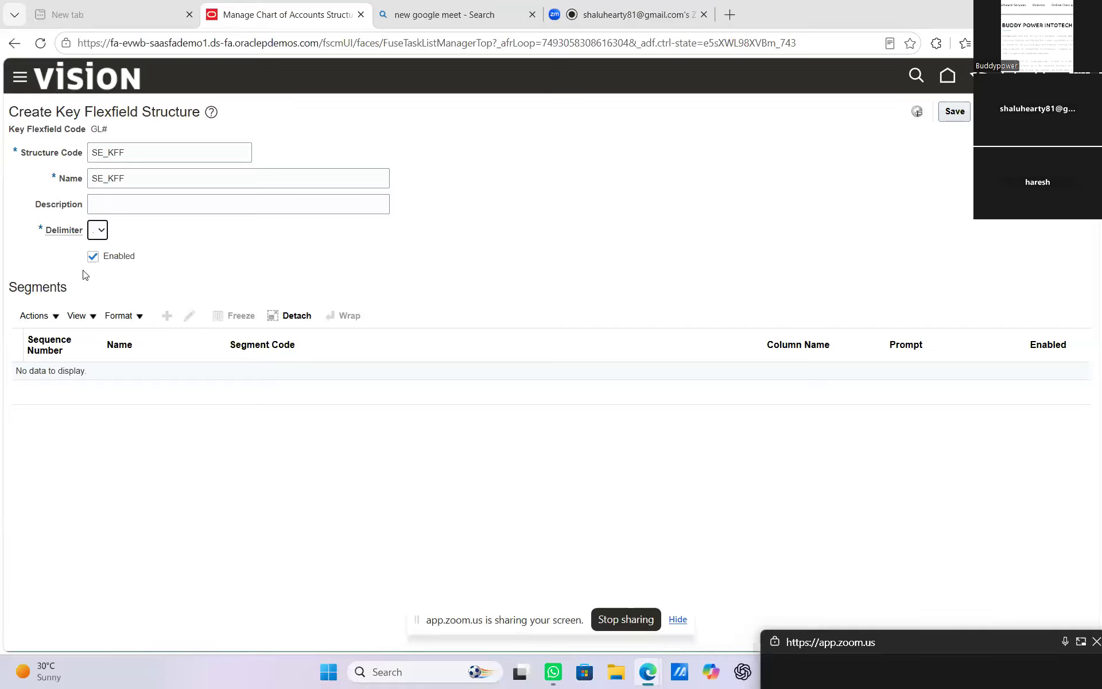
pyautogui.click(101, 232)
pyautogui.click(266, 265)
pyautogui.click(954, 111)
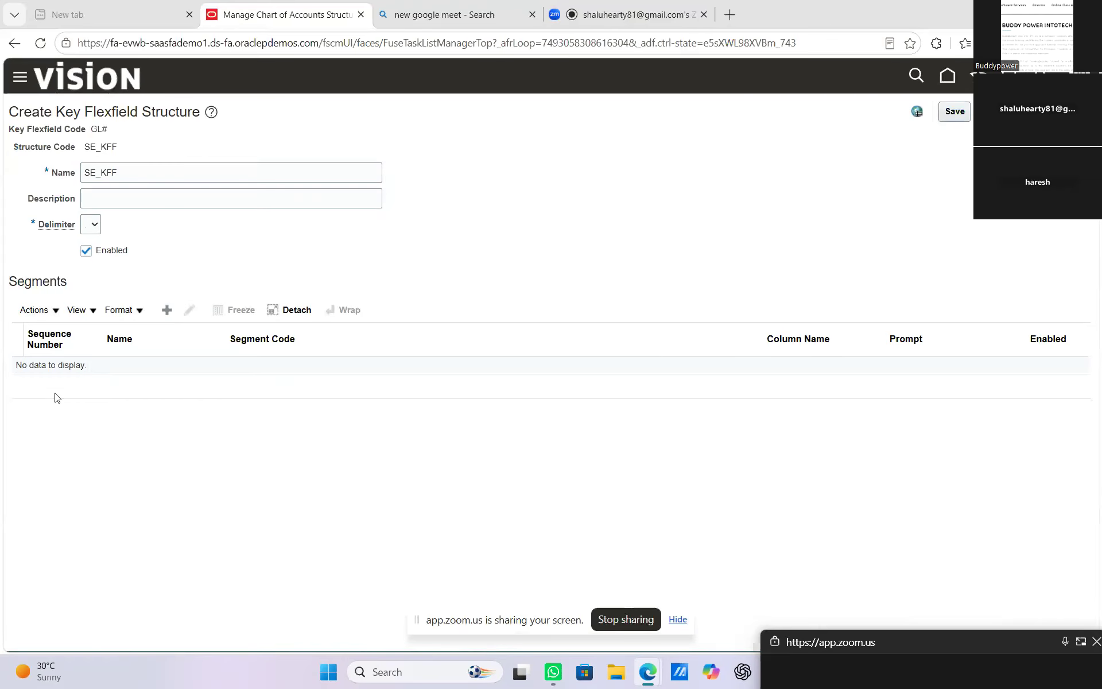
# Start a new segment in the SE_KFF structure with SE_COMP as its segment code and name
pyautogui.click(167, 310)
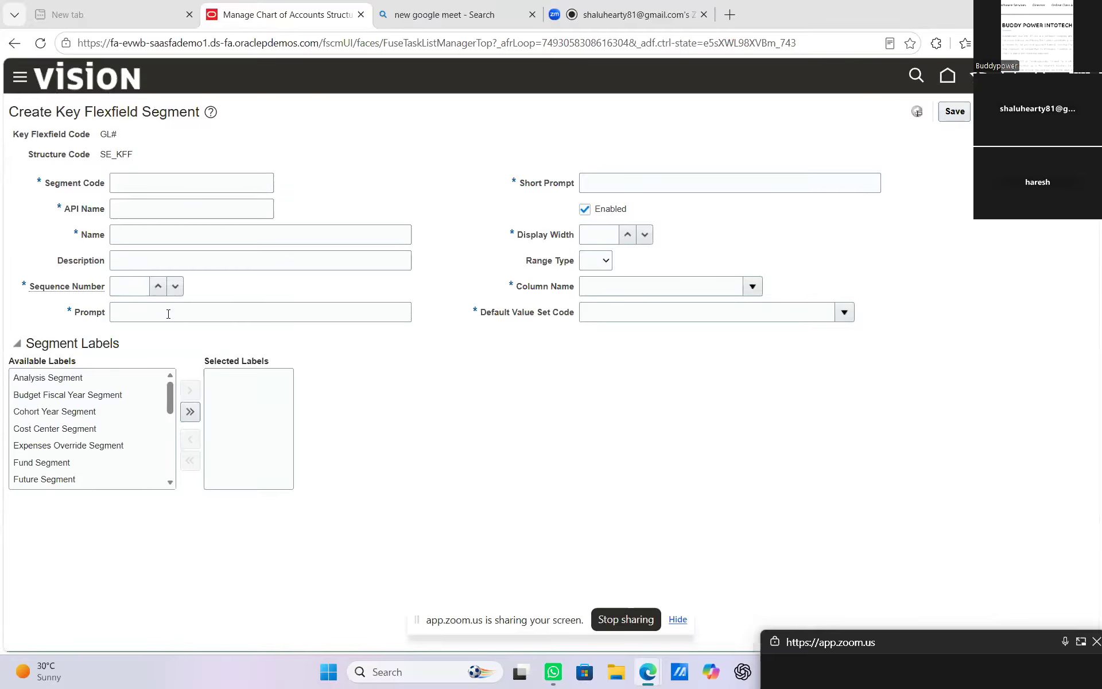
pyautogui.click(174, 184)
pyautogui.write('SE_')
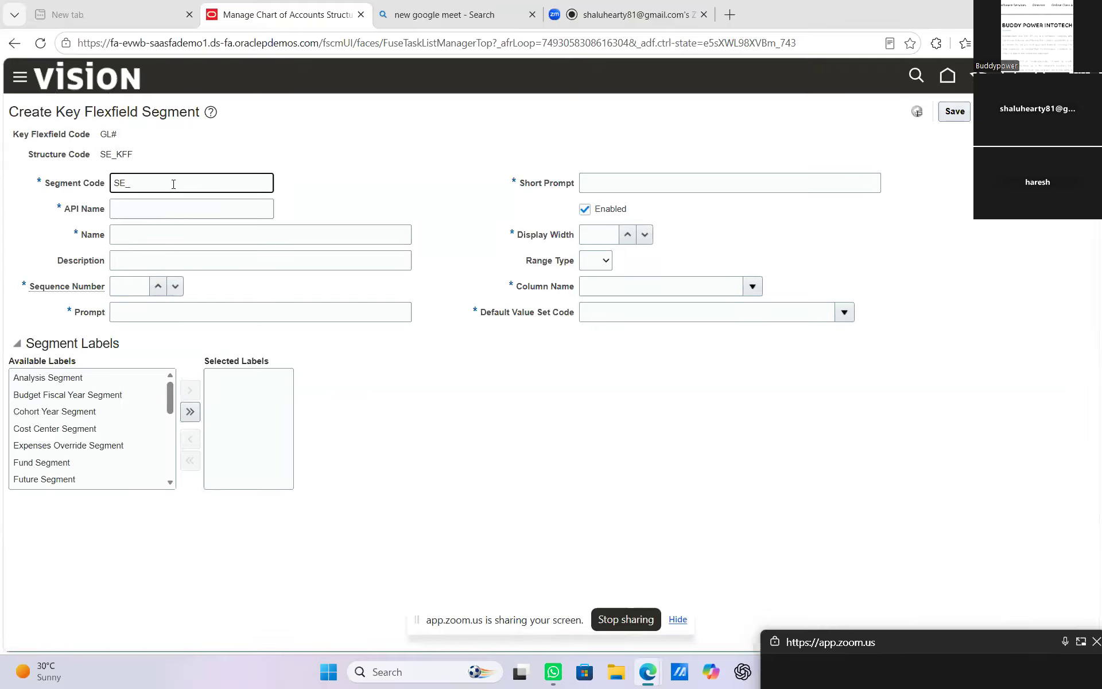
pyautogui.write('COMP')
pyautogui.press('Tab')
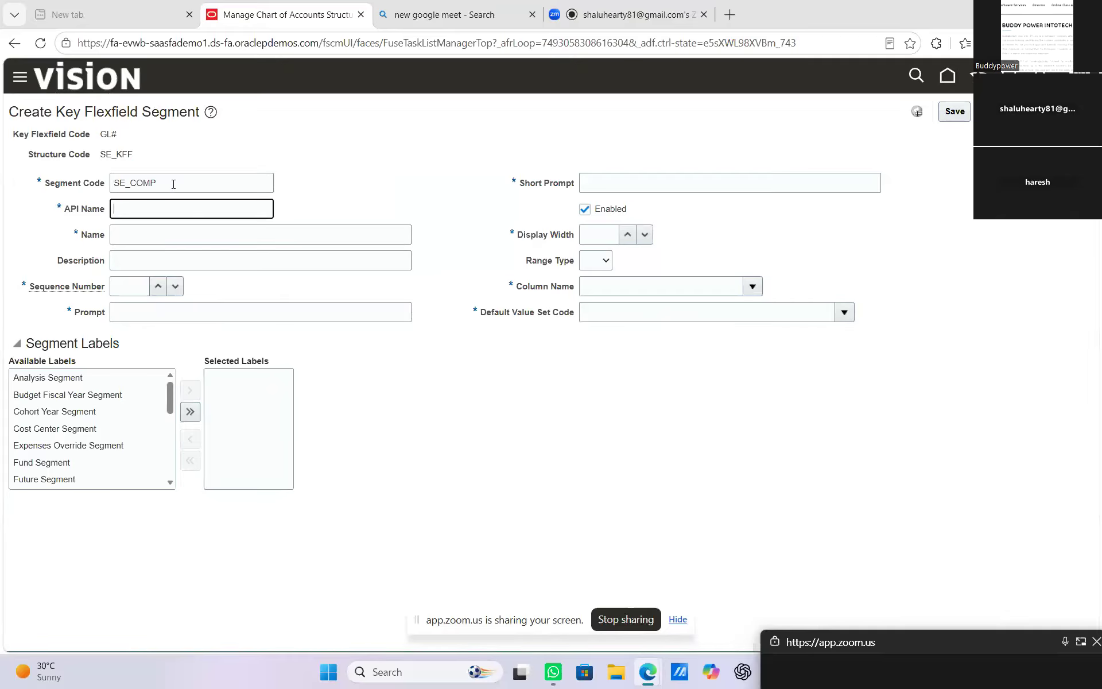
pyautogui.press('Tab')
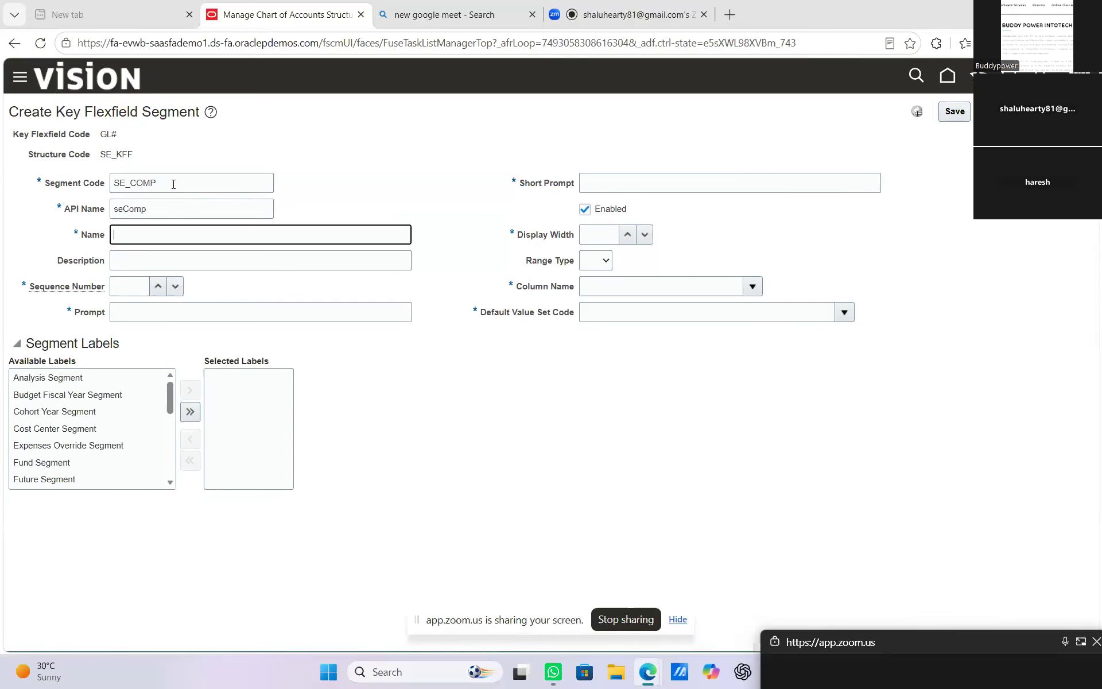
pyautogui.moveTo(162, 183); pyautogui.dragTo(100, 177)
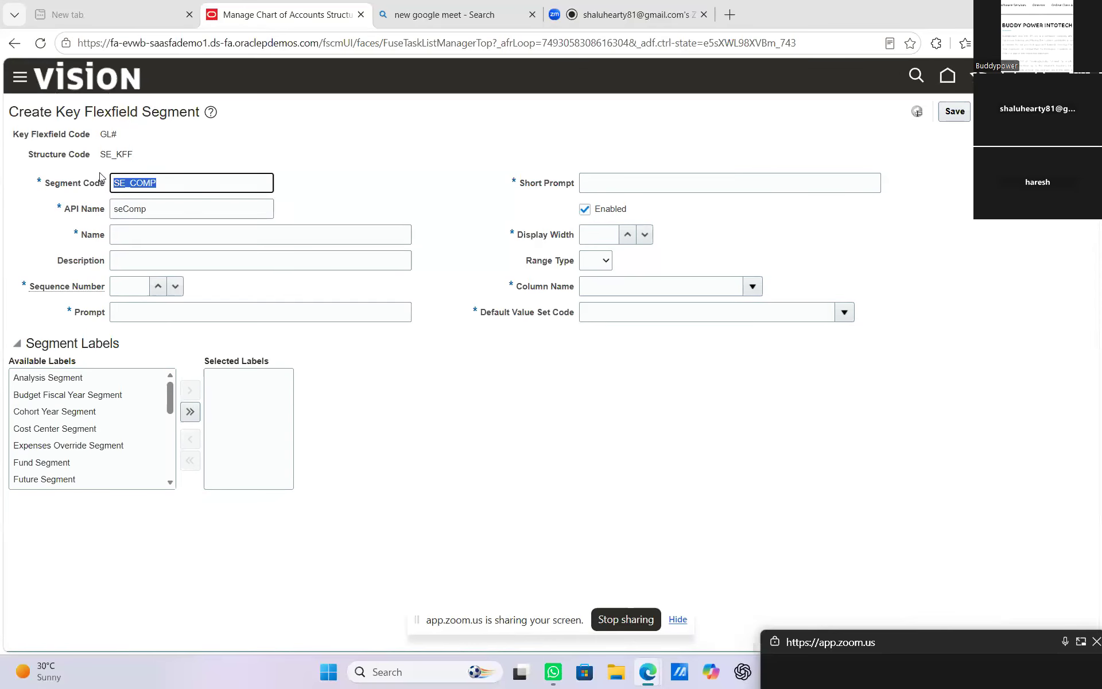
pyautogui.click(128, 235)
pyautogui.hotkey('ctrl', 'v')
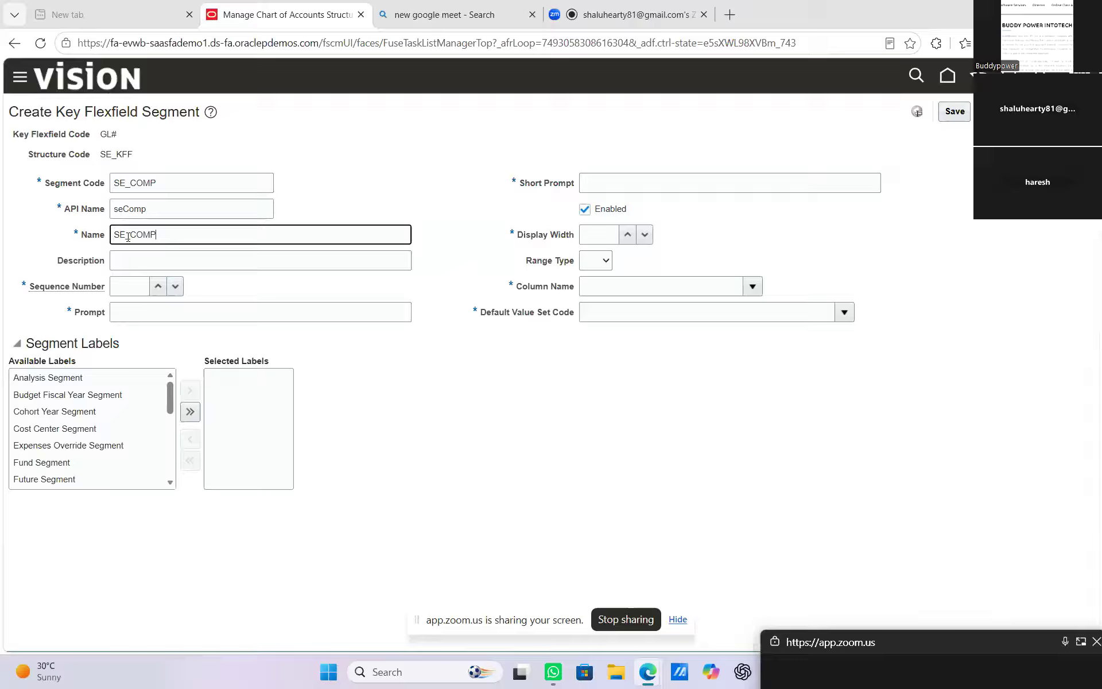
# Give the SE_COMP segment sequence number 1 and use SE_COMP as its prompt and short prompt
pyautogui.click(157, 286)
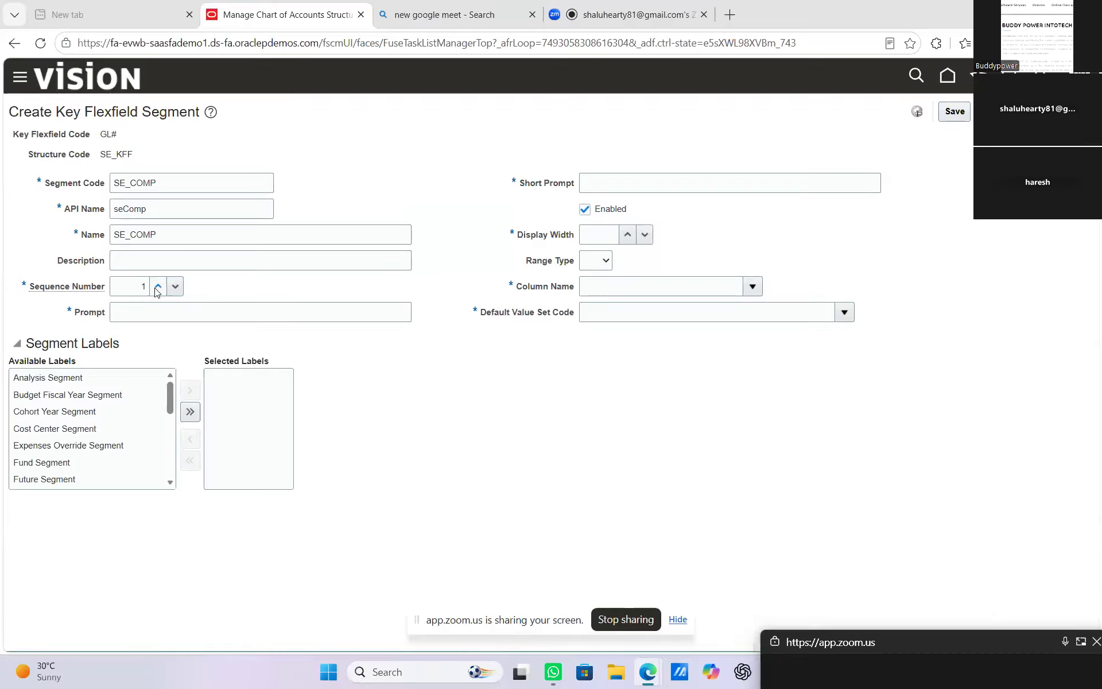
pyautogui.click(192, 313)
pyautogui.hotkey('ctrl', 'v')
pyautogui.click(620, 178)
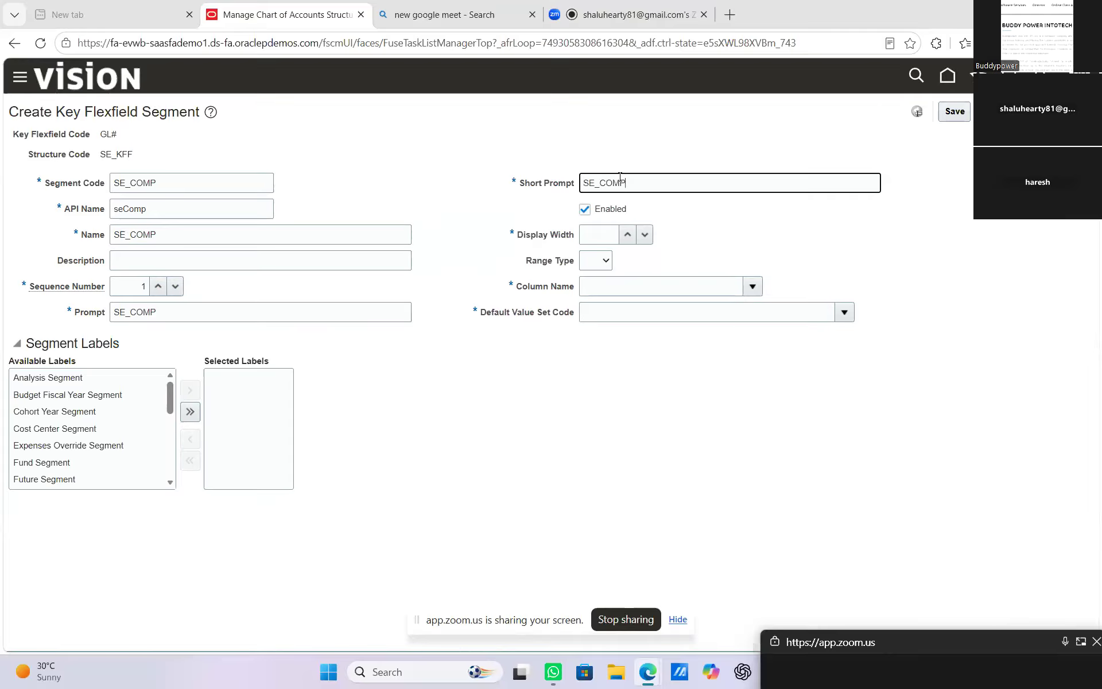
# Set the SE_COMP segment's display width to 10 and its column name to SEGMENT1
pyautogui.click(627, 234)
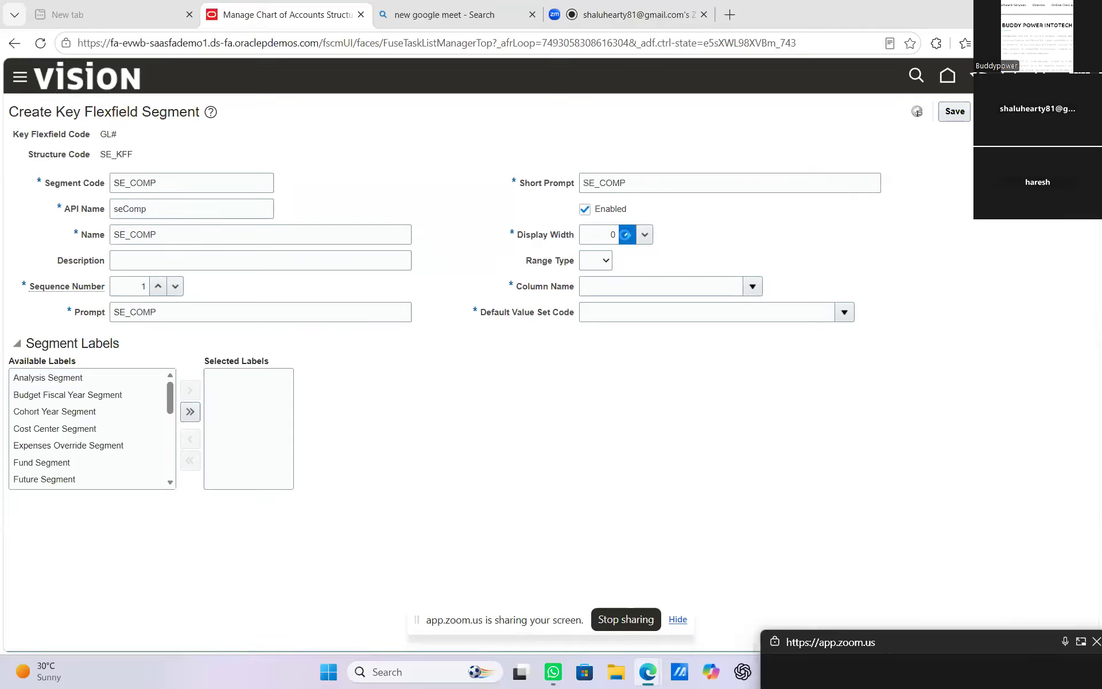
pyautogui.click(627, 234)
pyautogui.click(628, 234)
pyautogui.click(627, 236)
pyautogui.click(627, 235)
pyautogui.click(752, 287)
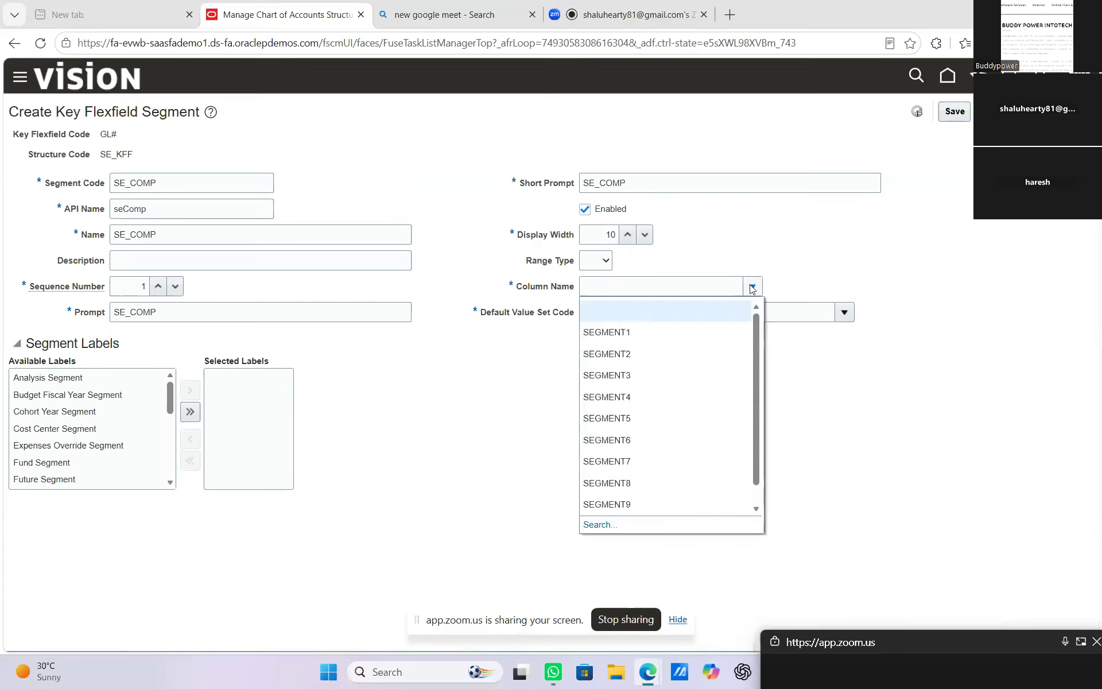
pyautogui.click(644, 332)
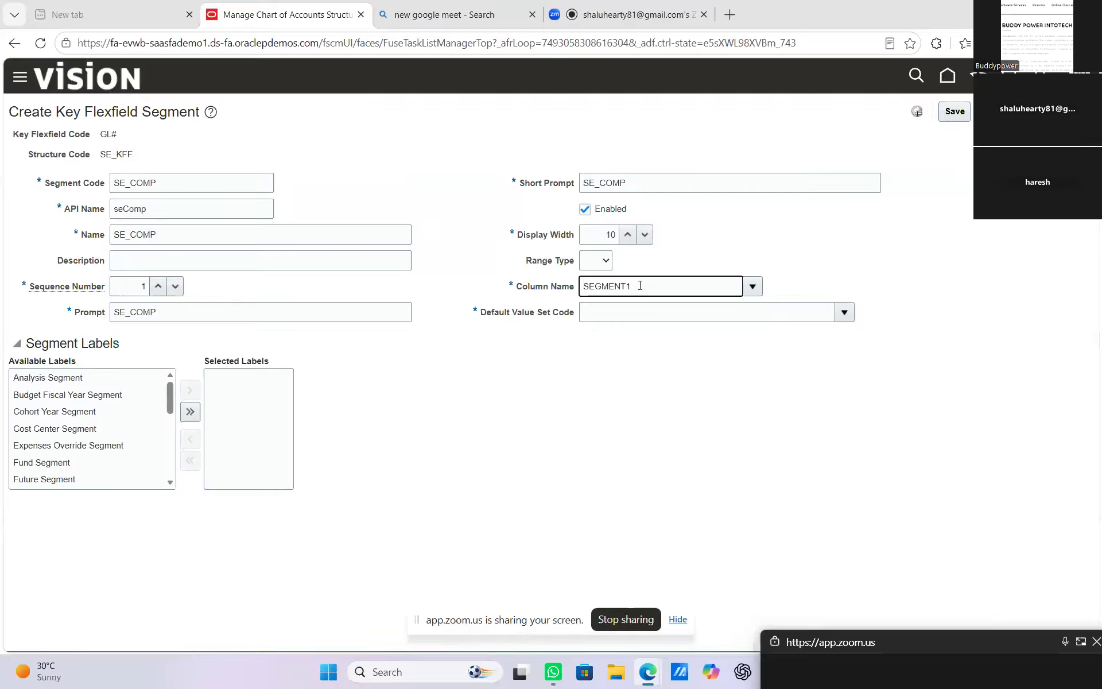
# Search the value sets for codes starting with SE_ and assign SE_COMP as the segment's default value set
pyautogui.click(844, 312)
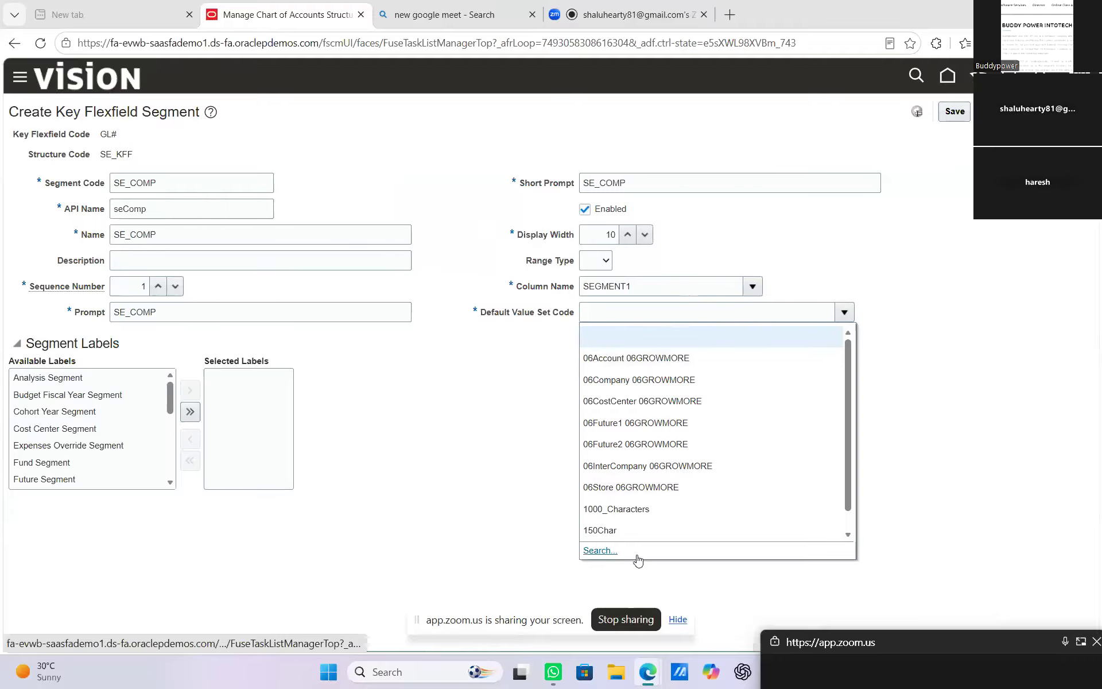
pyautogui.click(600, 551)
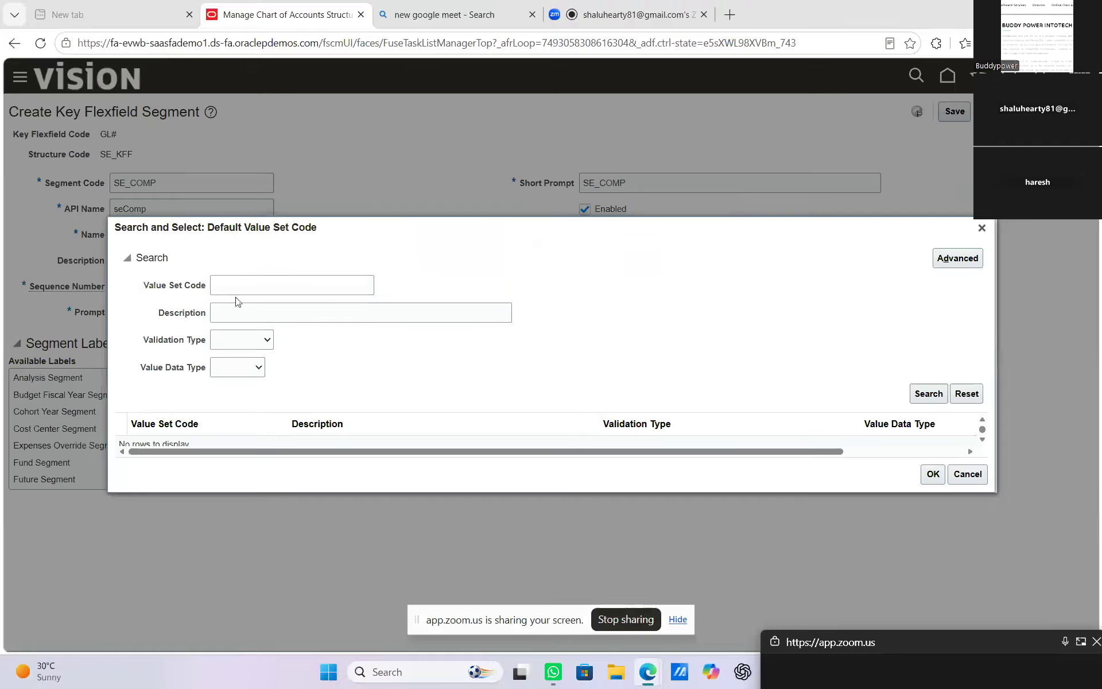
pyautogui.click(236, 286)
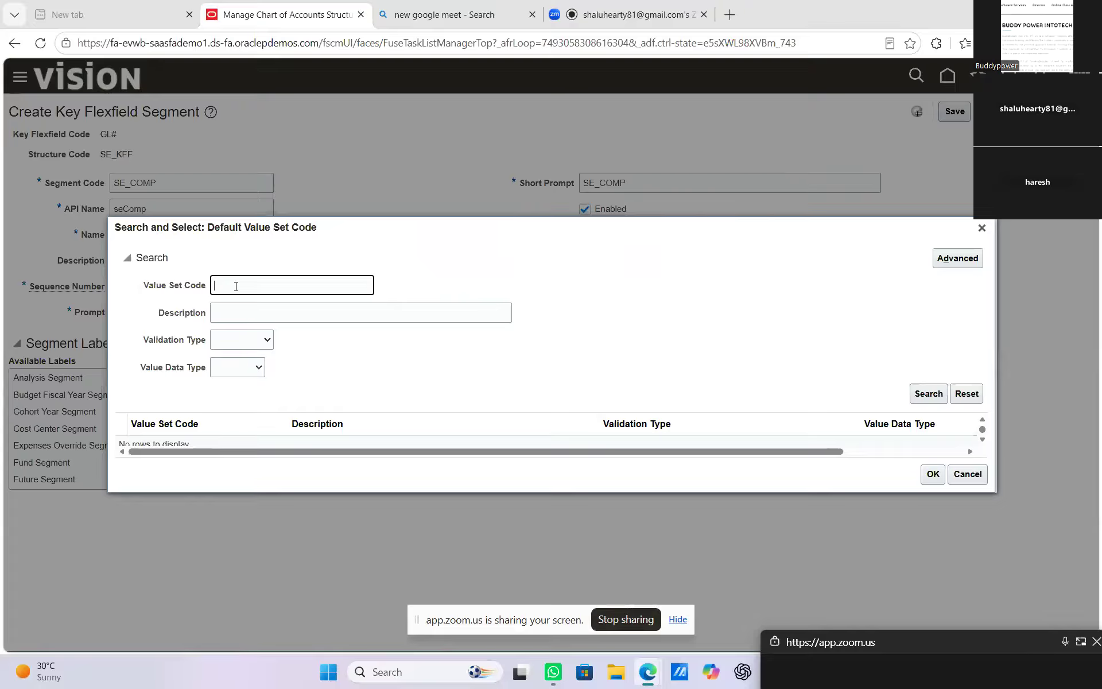
pyautogui.write('se')
pyautogui.press('BackSpace')
pyautogui.press('BackSpace')
pyautogui.write('SE_')
pyautogui.click(919, 400)
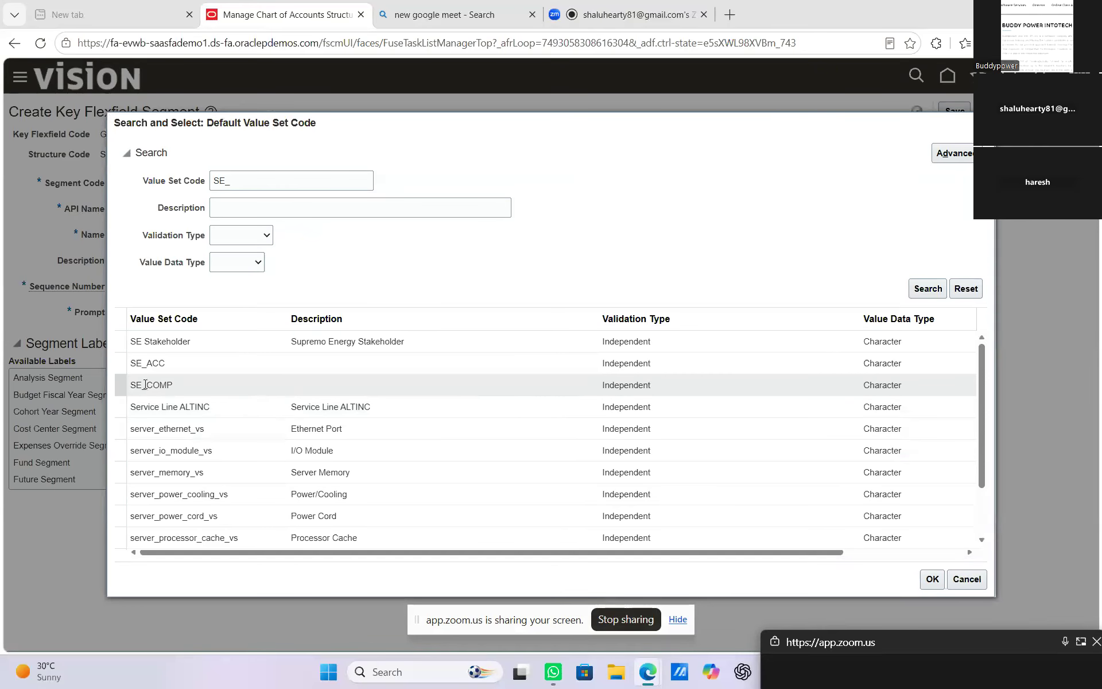
pyautogui.click(188, 385)
pyautogui.click(932, 580)
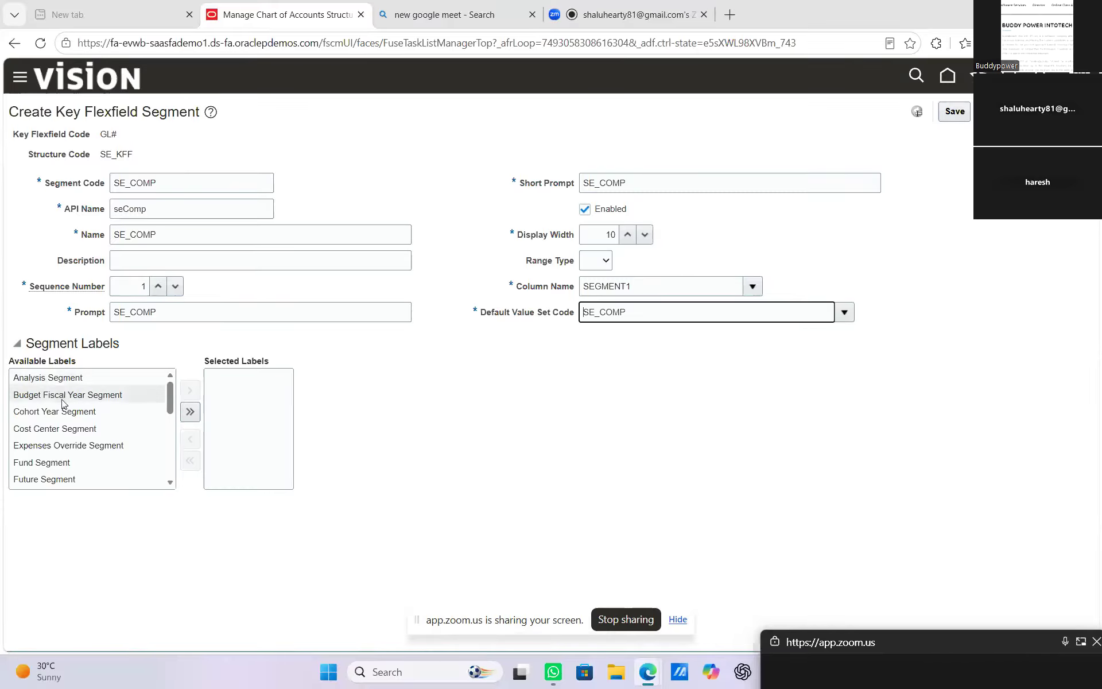
# Assign the Primary Balancing Segment label to the SE_COMP segment and save it to the structure
pyautogui.scroll(-2, 64, 425)
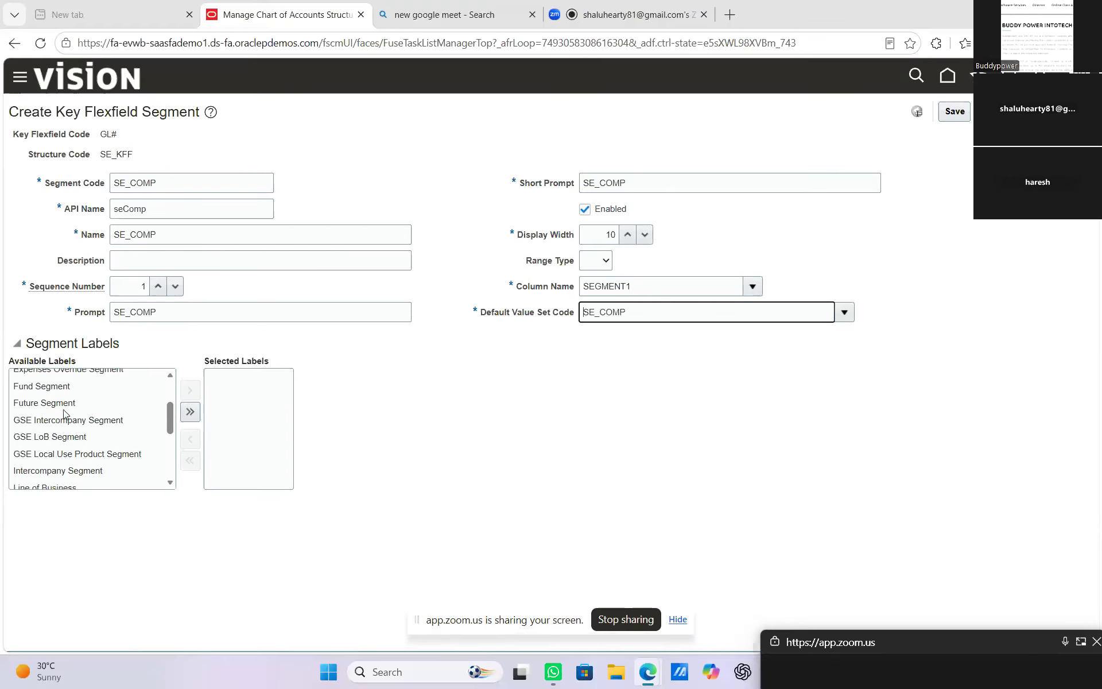
pyautogui.scroll(-3, 64, 413)
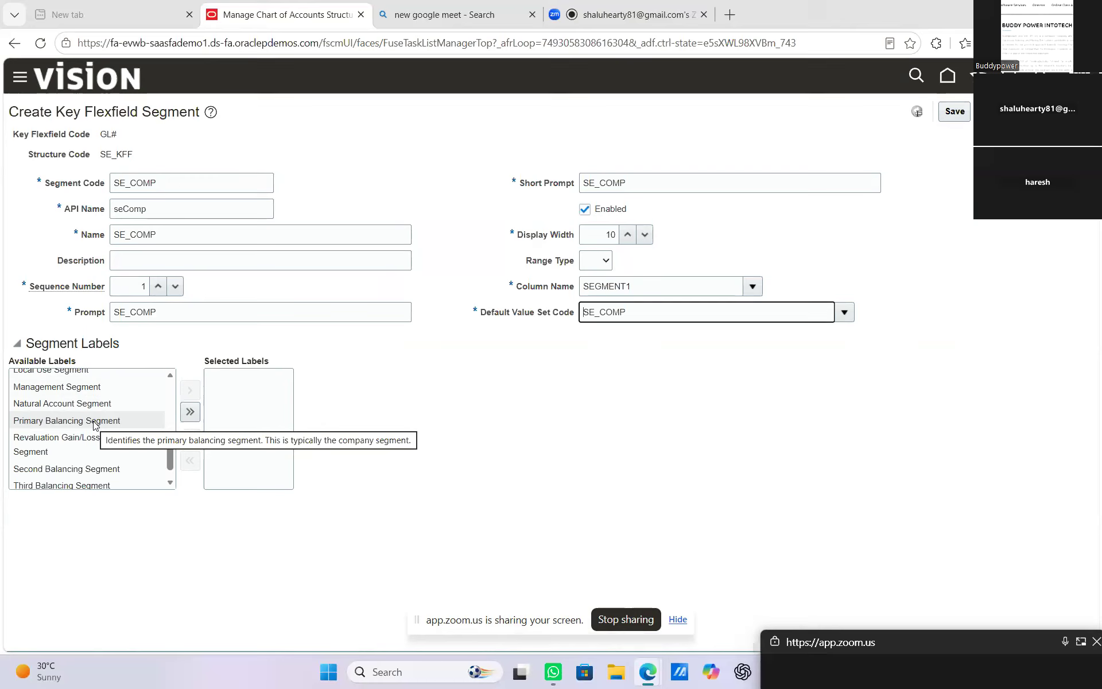
pyautogui.click(94, 421)
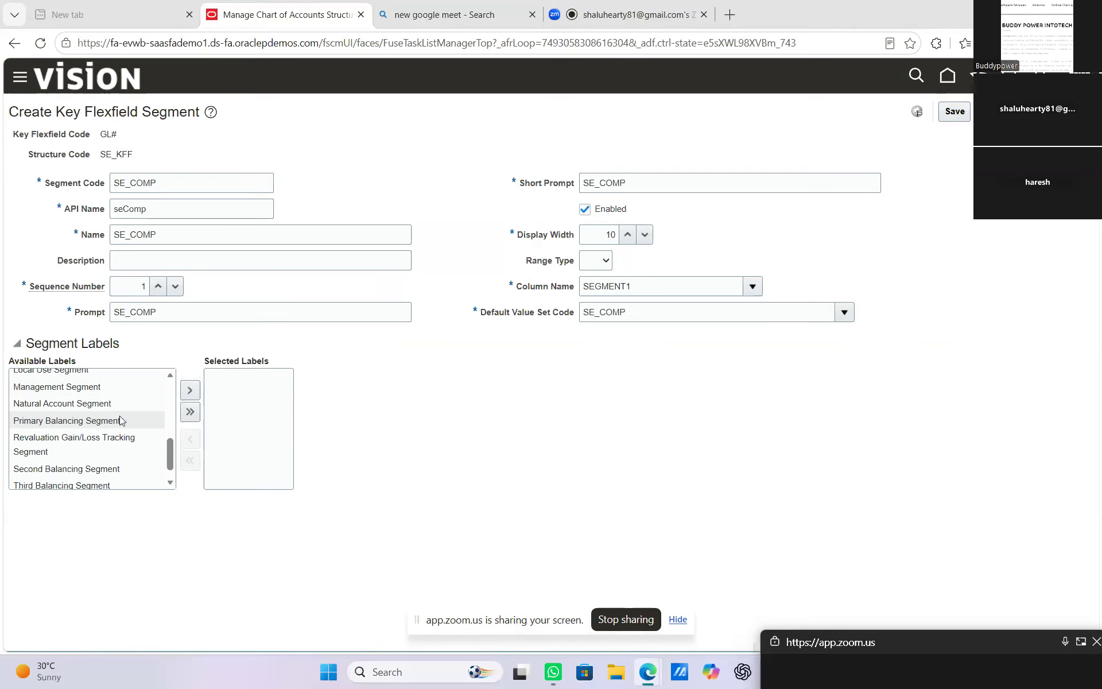
pyautogui.click(191, 391)
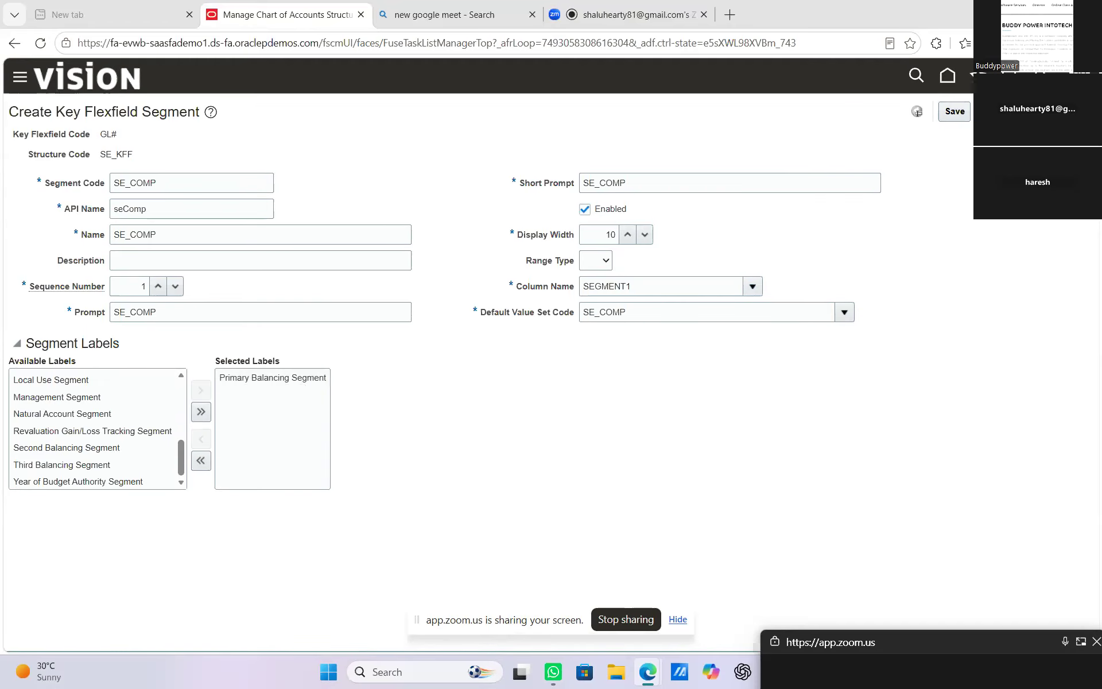
pyautogui.click(956, 113)
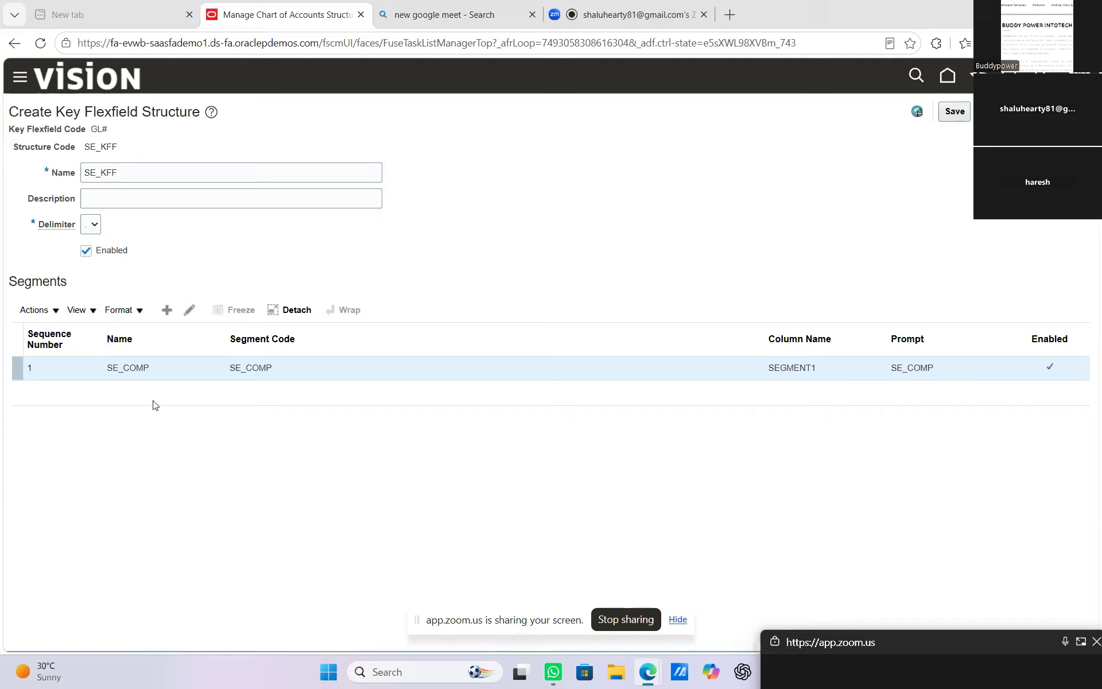
# Start a second segment in the SE_KFF structure with SE_ACC as its segment code and name
pyautogui.click(169, 317)
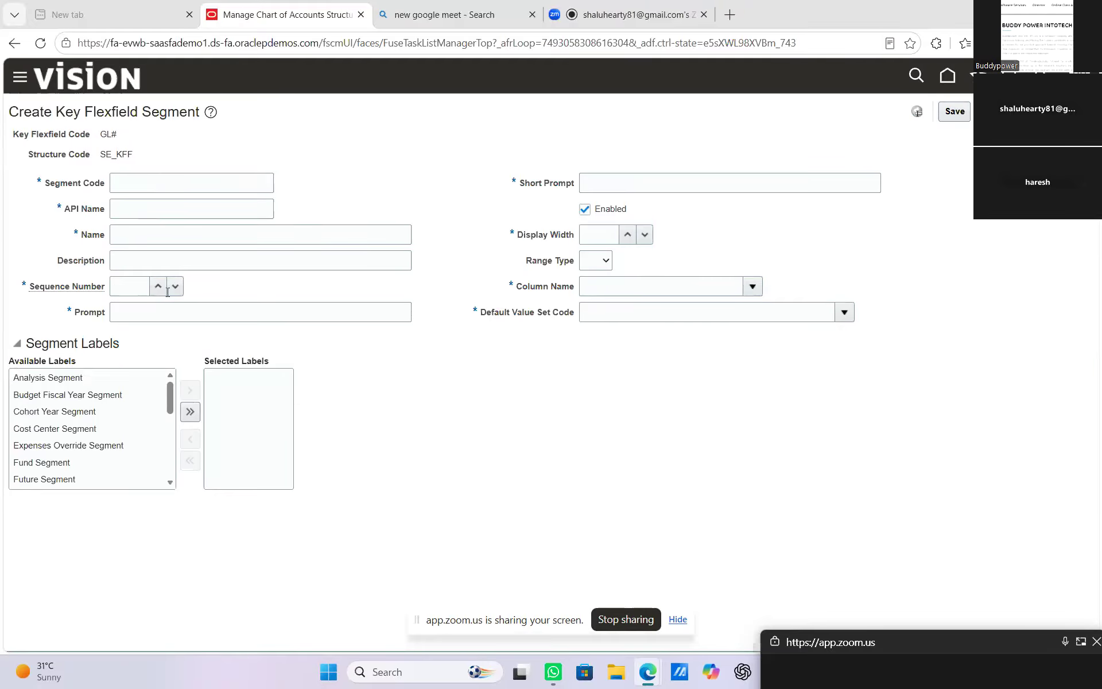
pyautogui.click(165, 183)
pyautogui.write('s')
pyautogui.write('SE')
pyautogui.write('_')
pyautogui.write('ACC')
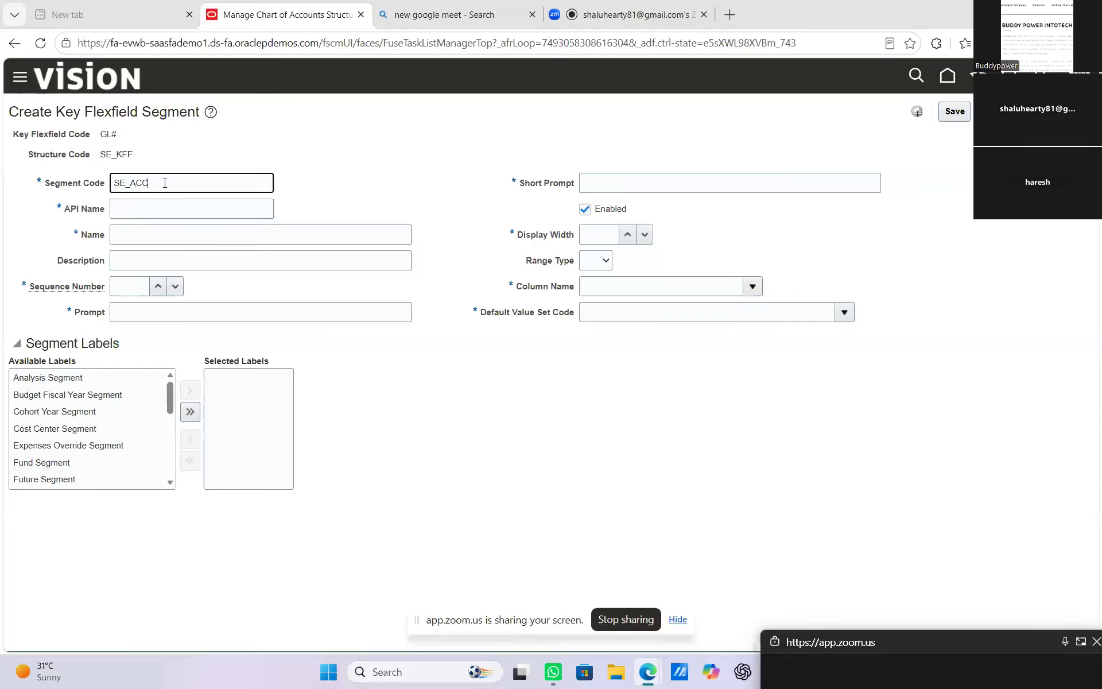
pyautogui.press('Tab')
pyautogui.moveTo(165, 182); pyautogui.dragTo(112, 183)
pyautogui.hotkey('ctrl', 'c')
pyautogui.click(130, 235)
pyautogui.hotkey('ctrl', 'v')
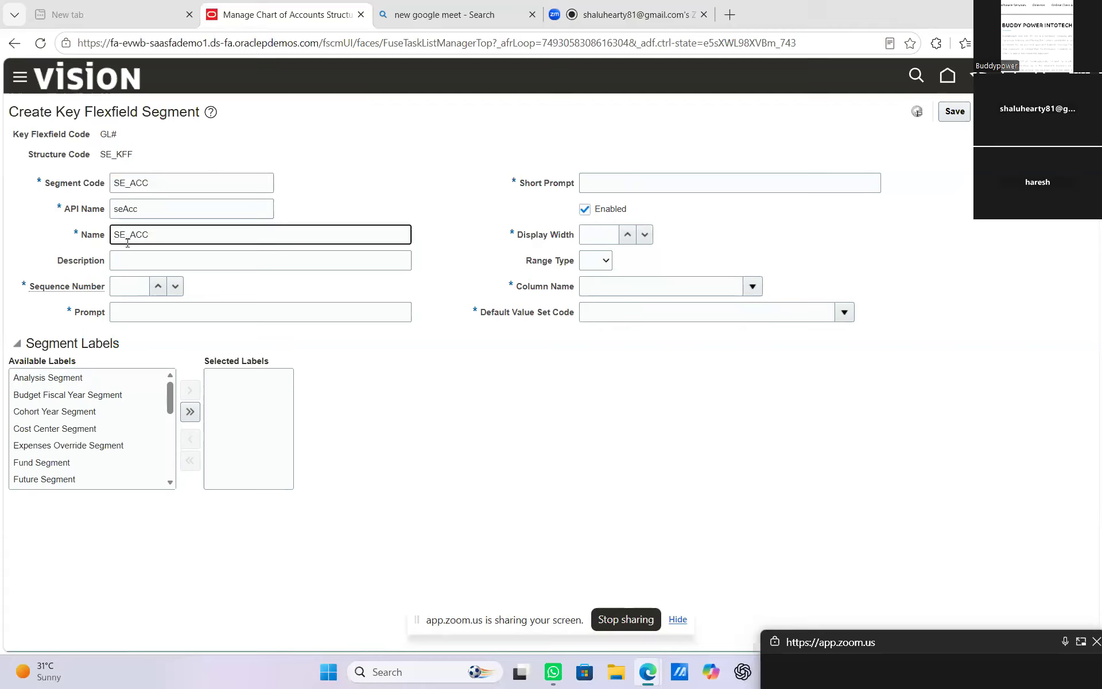
# Give the SE_ACC segment sequence number 2 and use SE_ACC as its prompt and short prompt
pyautogui.click(127, 255)
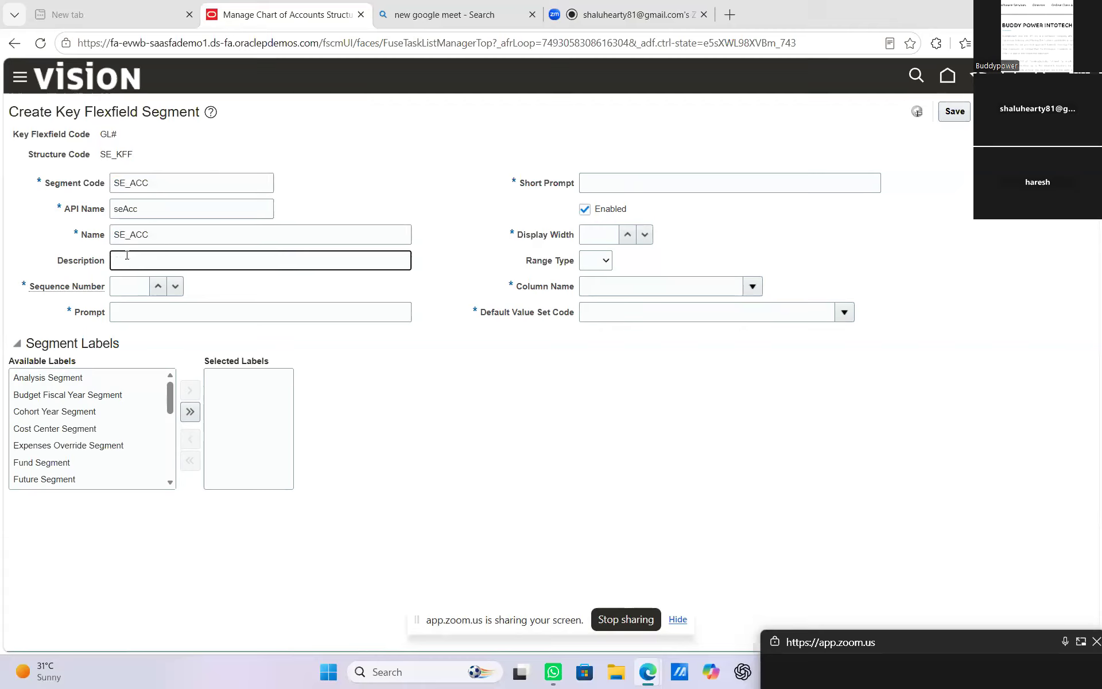
pyautogui.click(158, 286)
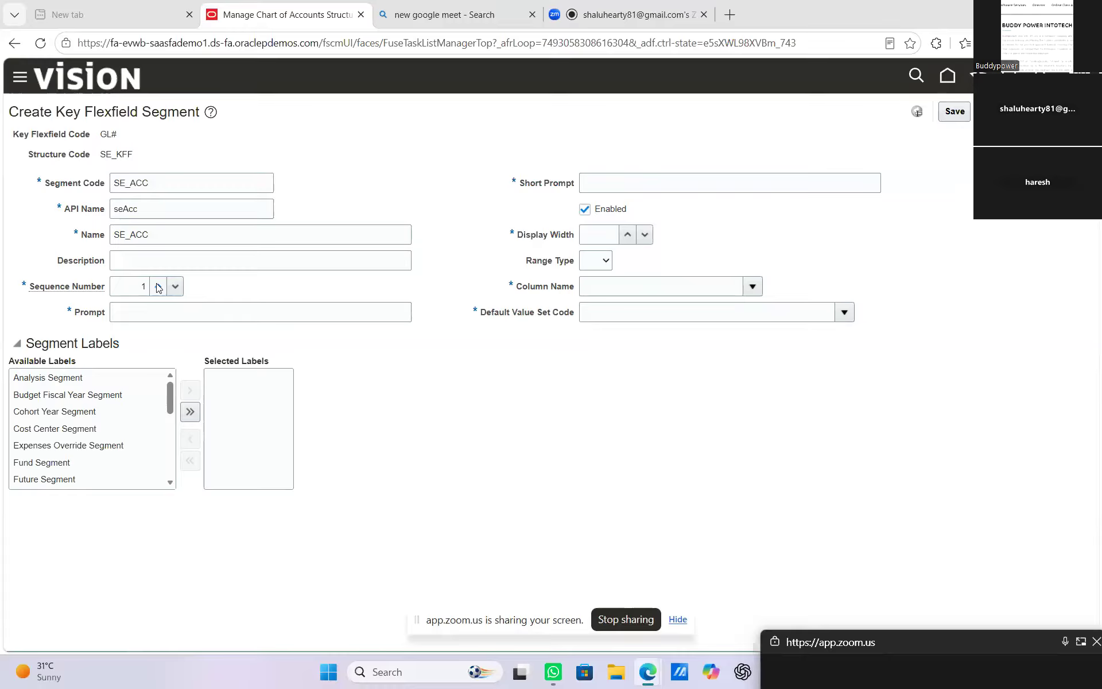
pyautogui.click(153, 311)
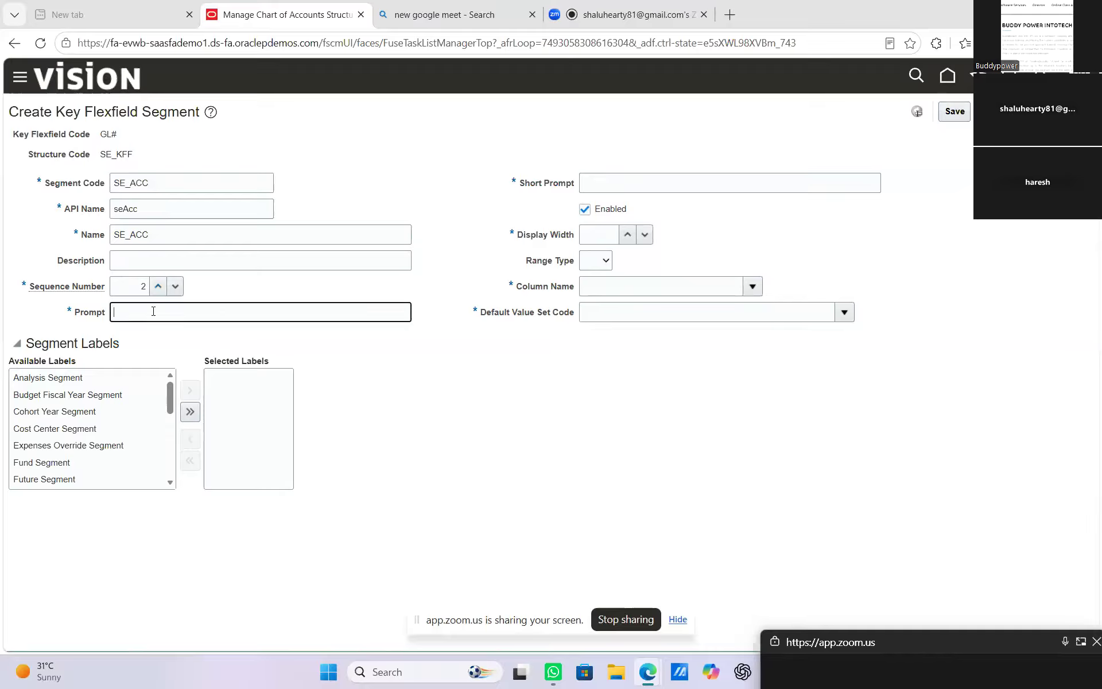
pyautogui.hotkey('ctrl', 'v')
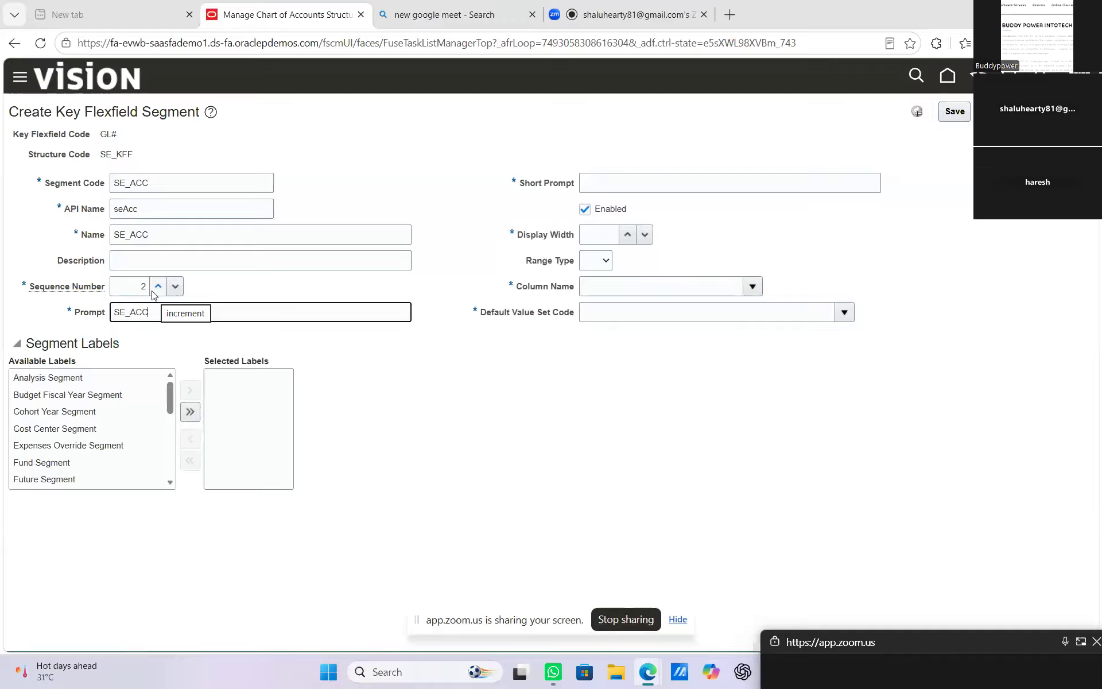
pyautogui.click(607, 182)
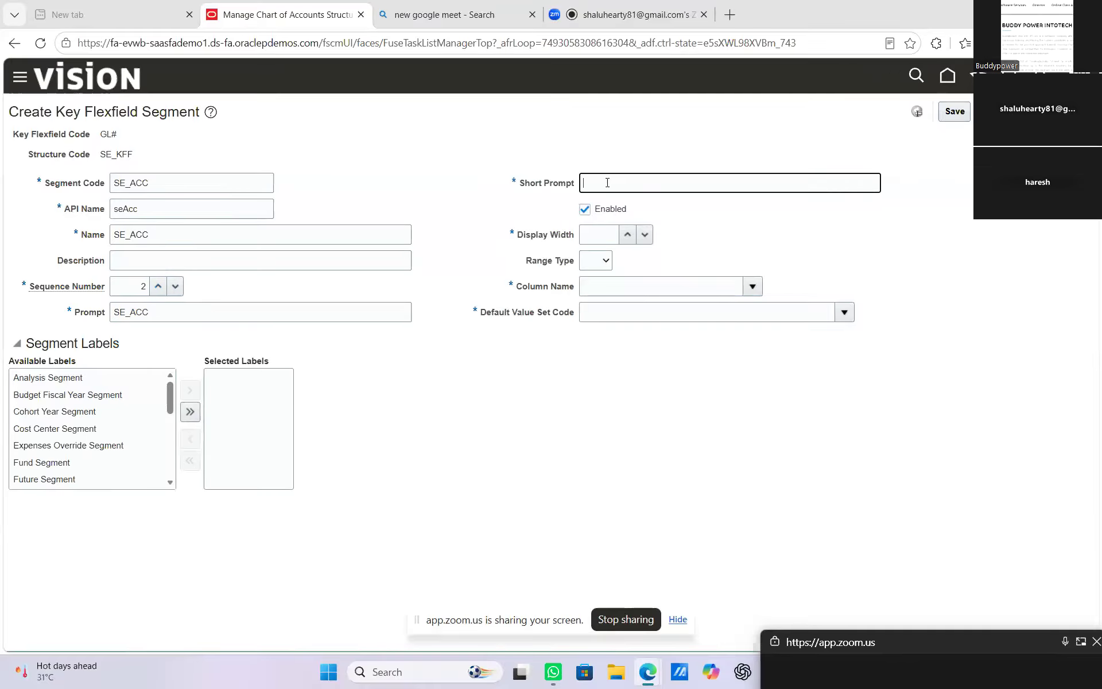
pyautogui.hotkey('ctrl', 'v')
# Set the SE_ACC segment's display width to 10 and its column name to SEGMENT2
pyautogui.click(627, 237)
pyautogui.click(627, 235)
pyautogui.click(627, 235)
pyautogui.click(627, 235)
pyautogui.click(628, 236)
pyautogui.click(627, 237)
pyautogui.click(753, 286)
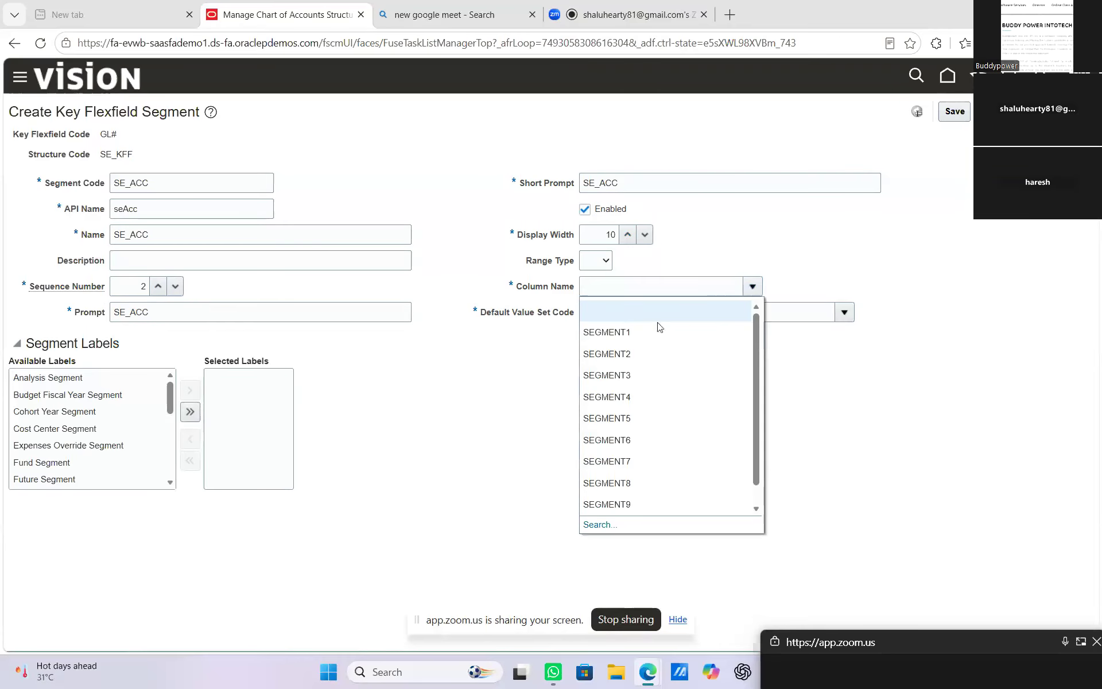
pyautogui.click(615, 353)
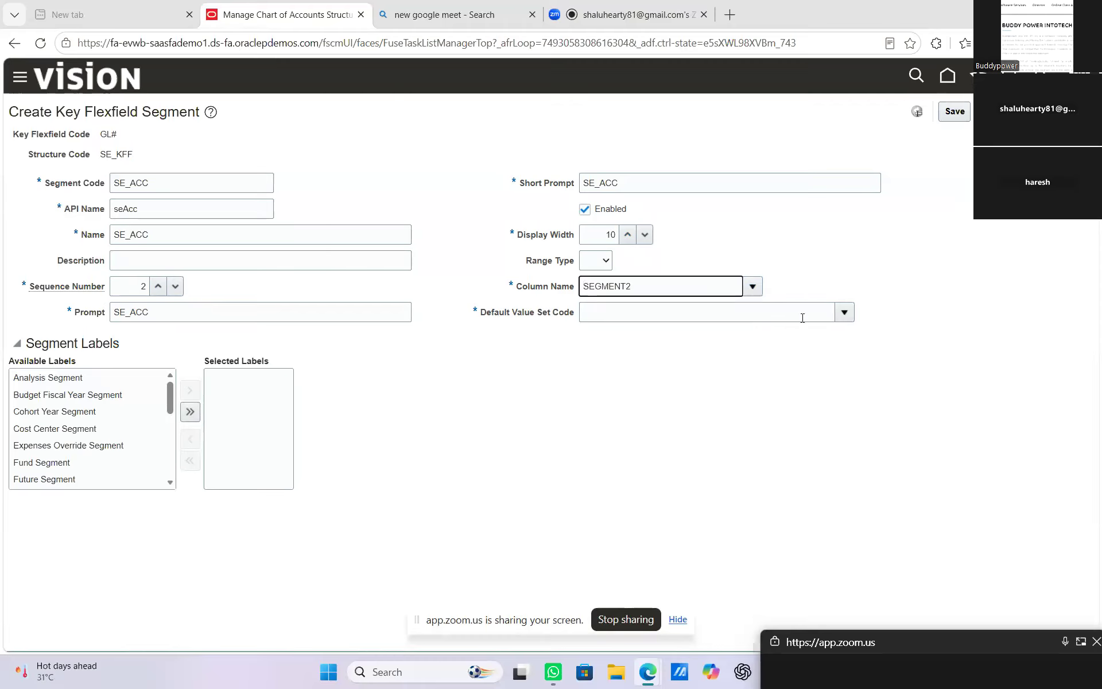
# Search the value sets for codes starting with SE, assign SE_ACC as the segment's default value set, and save the segment
pyautogui.click(845, 314)
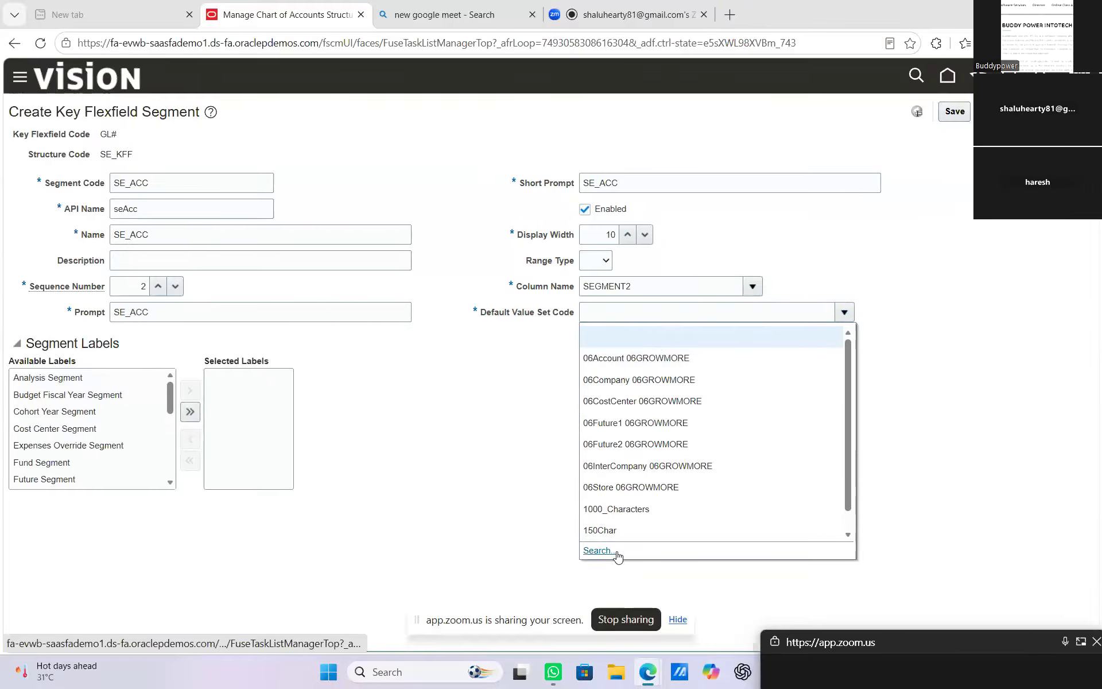
pyautogui.click(597, 550)
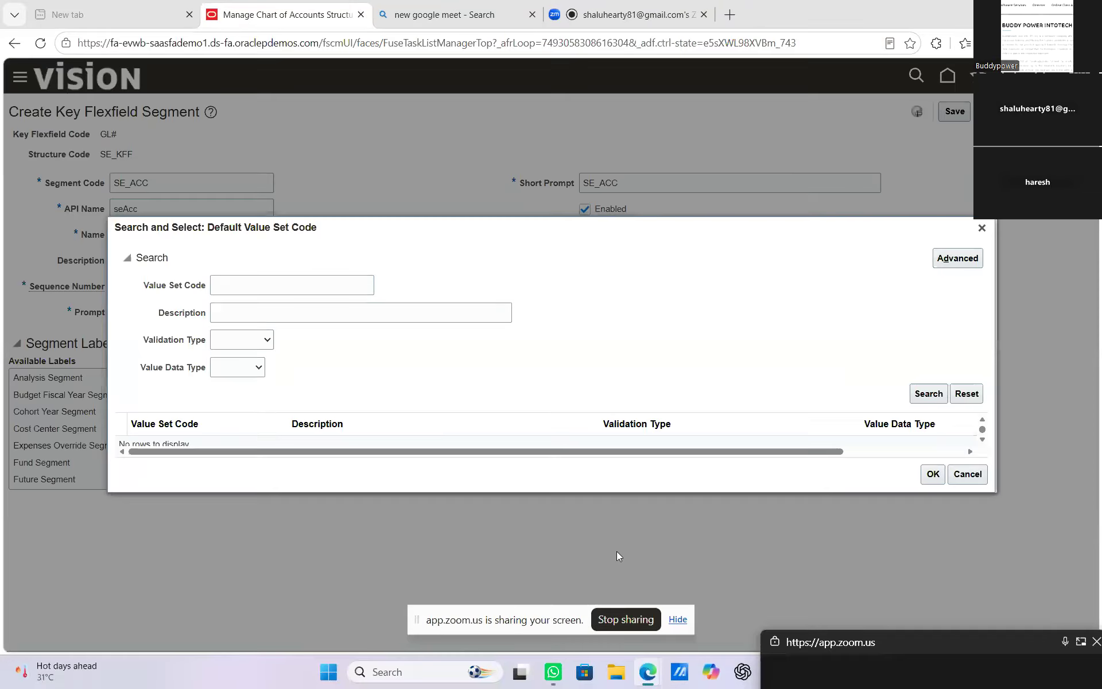
pyautogui.click(287, 284)
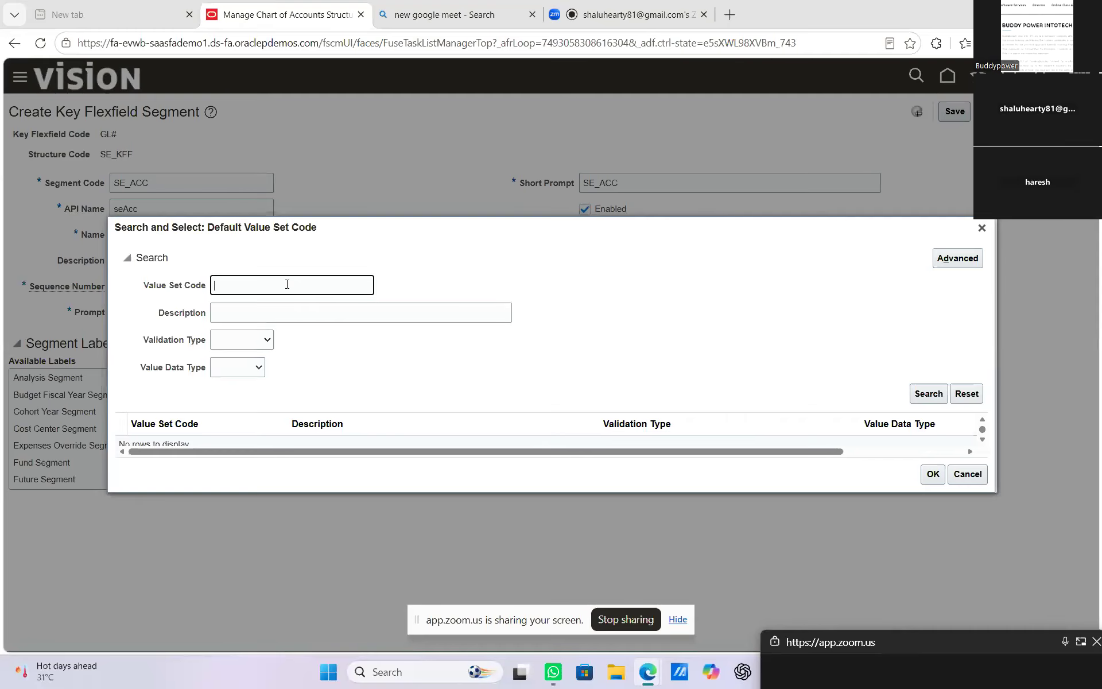
pyautogui.write('SE')
pyautogui.click(928, 395)
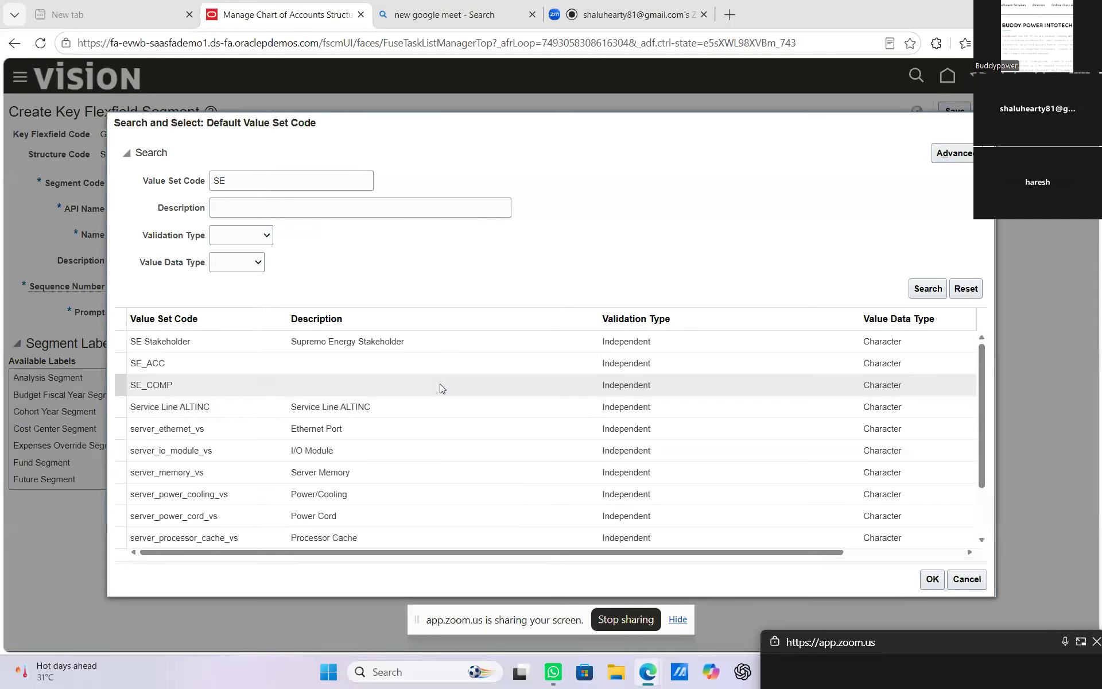
pyautogui.click(330, 363)
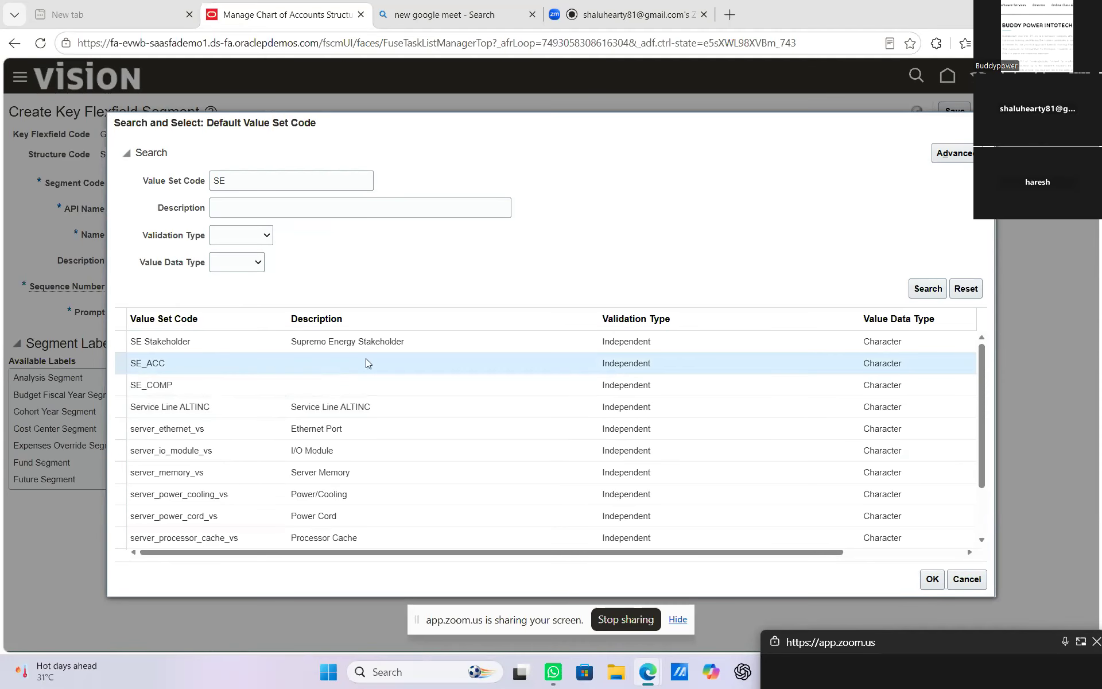
pyautogui.click(934, 583)
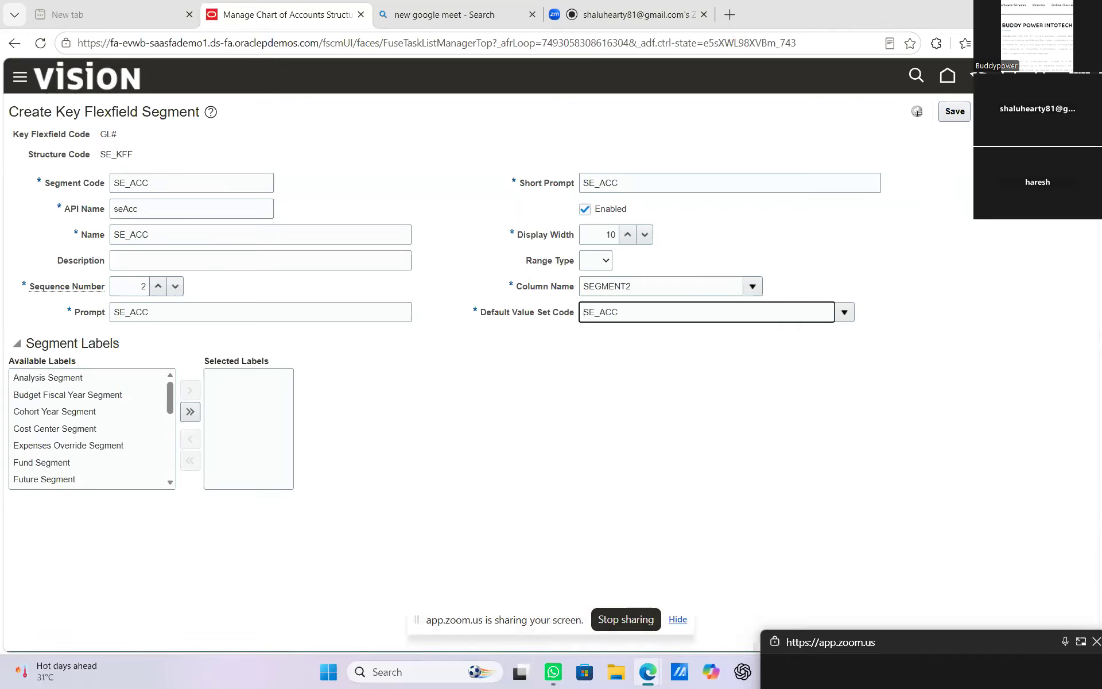
pyautogui.click(955, 112)
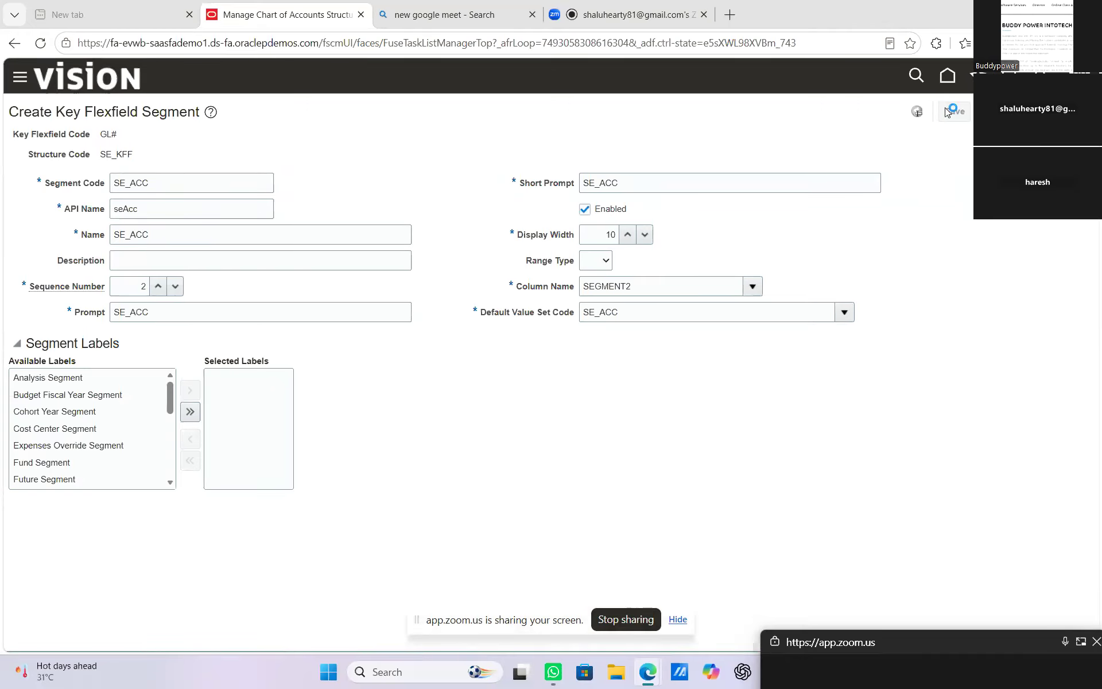
pyautogui.click(1014, 112)
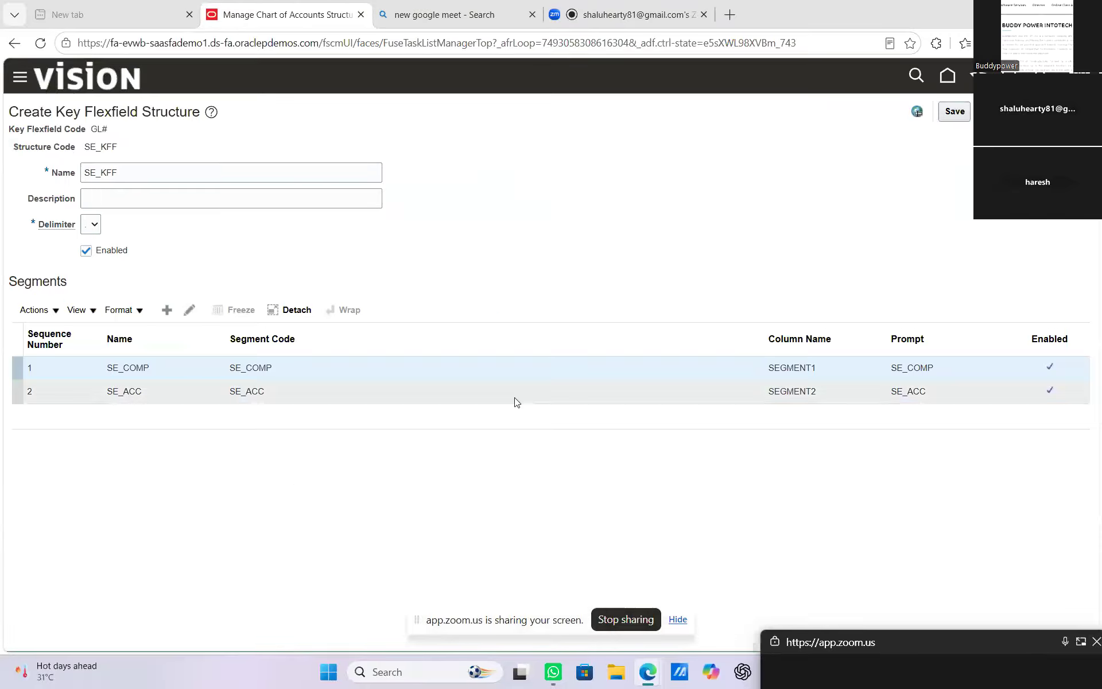
# Reopen the SE_ACC segment for editing and assign it the Natural Account Segment label
pyautogui.rightClick(516, 402)
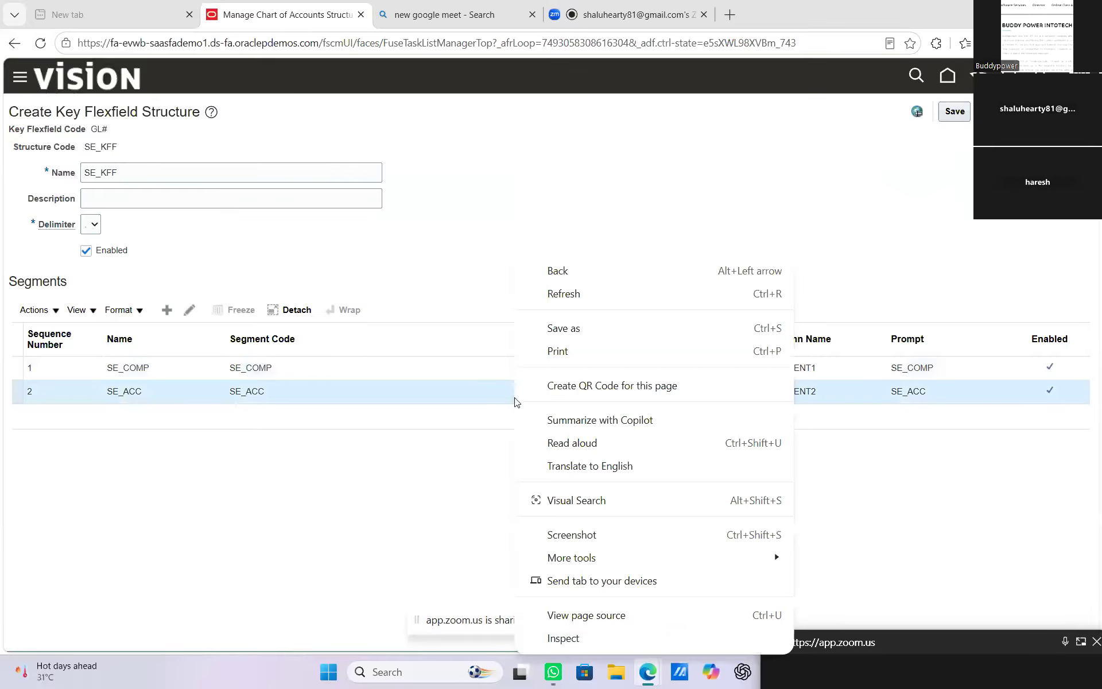
pyautogui.click(274, 386)
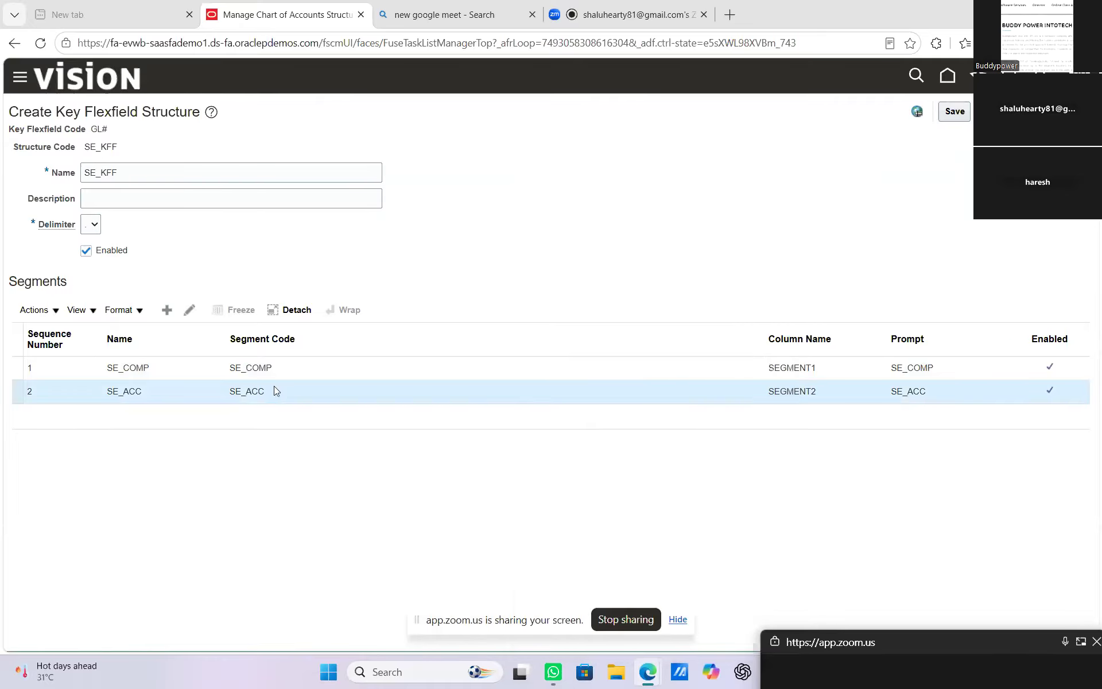
pyautogui.click(190, 310)
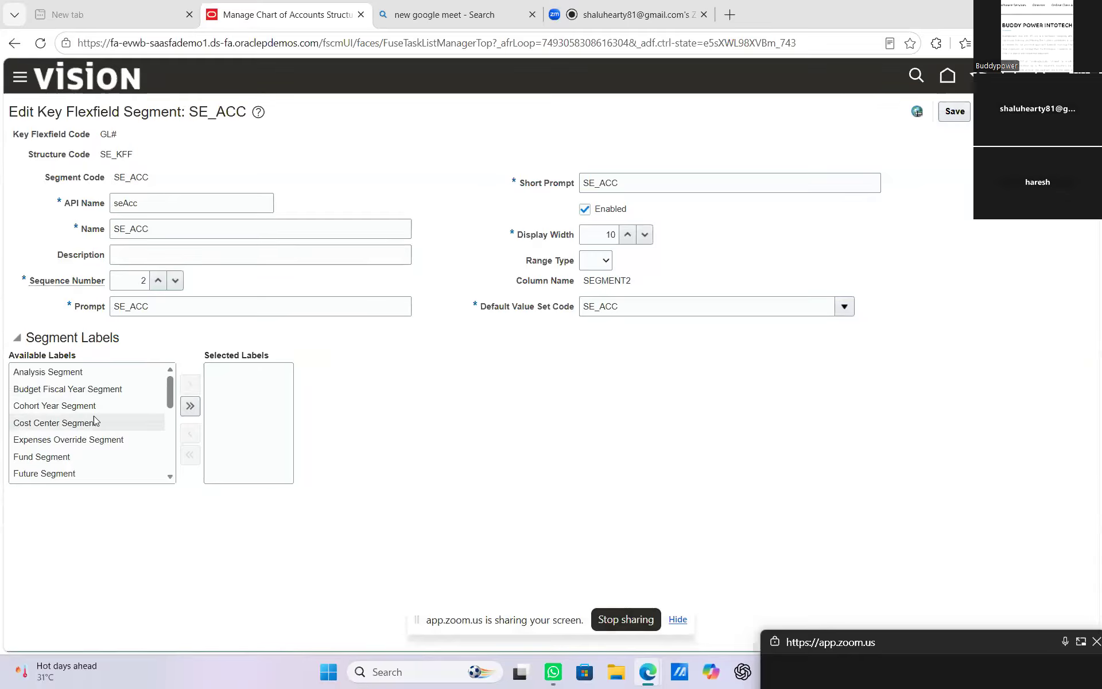
pyautogui.scroll(-5, 96, 420)
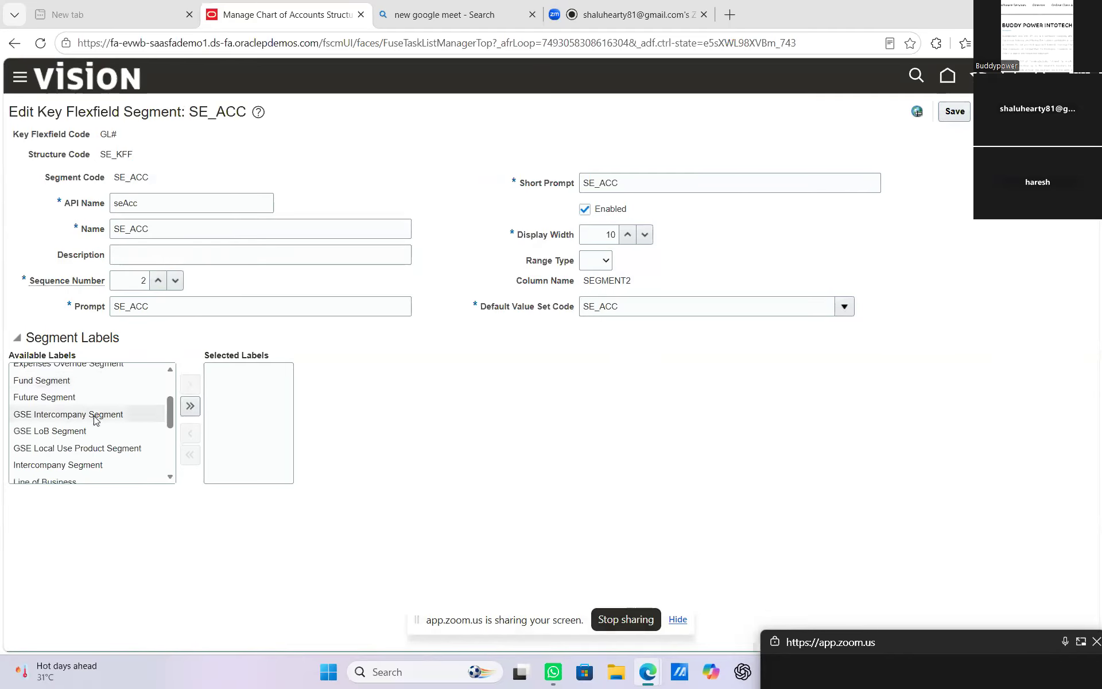
pyautogui.scroll(-1, 95, 421)
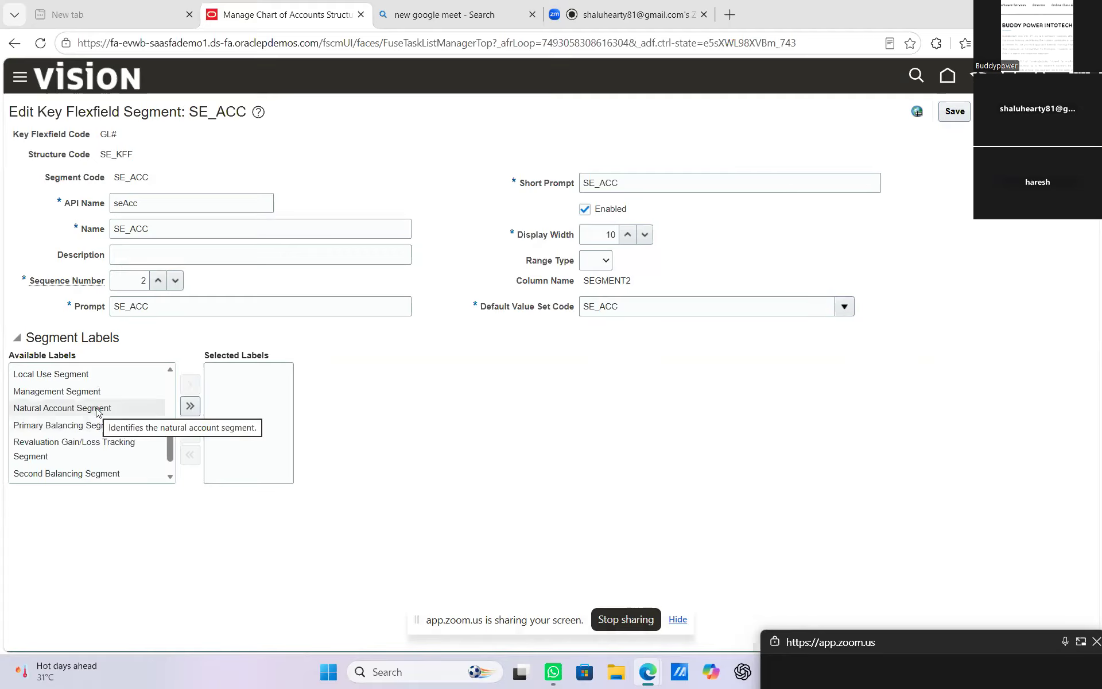
pyautogui.click(97, 411)
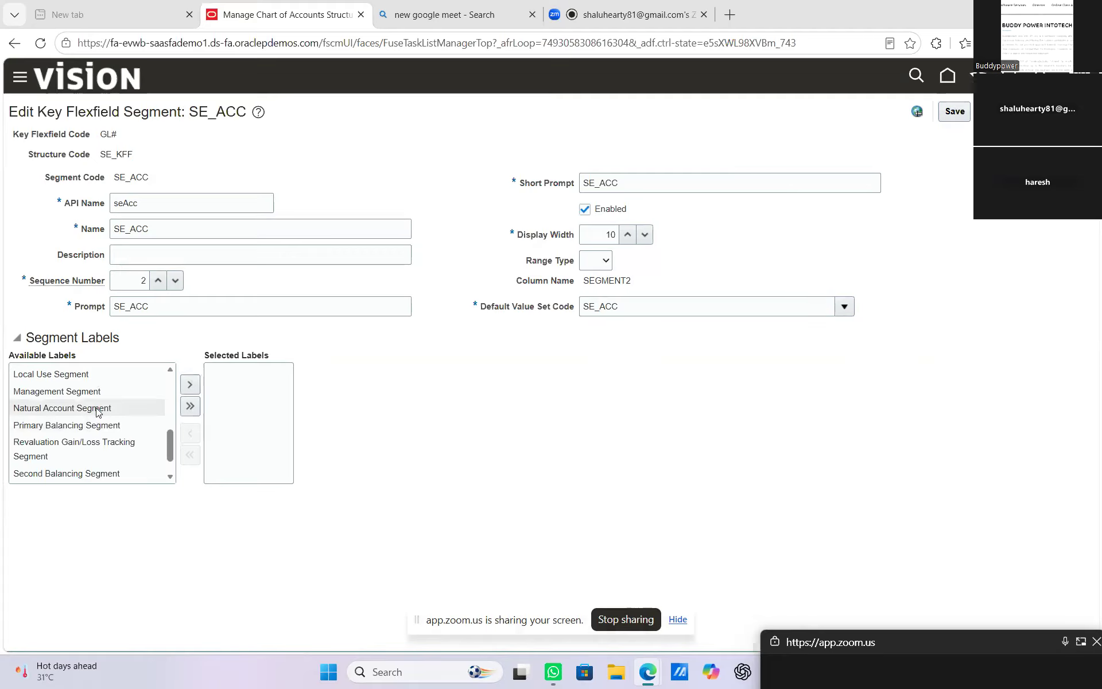
pyautogui.click(192, 385)
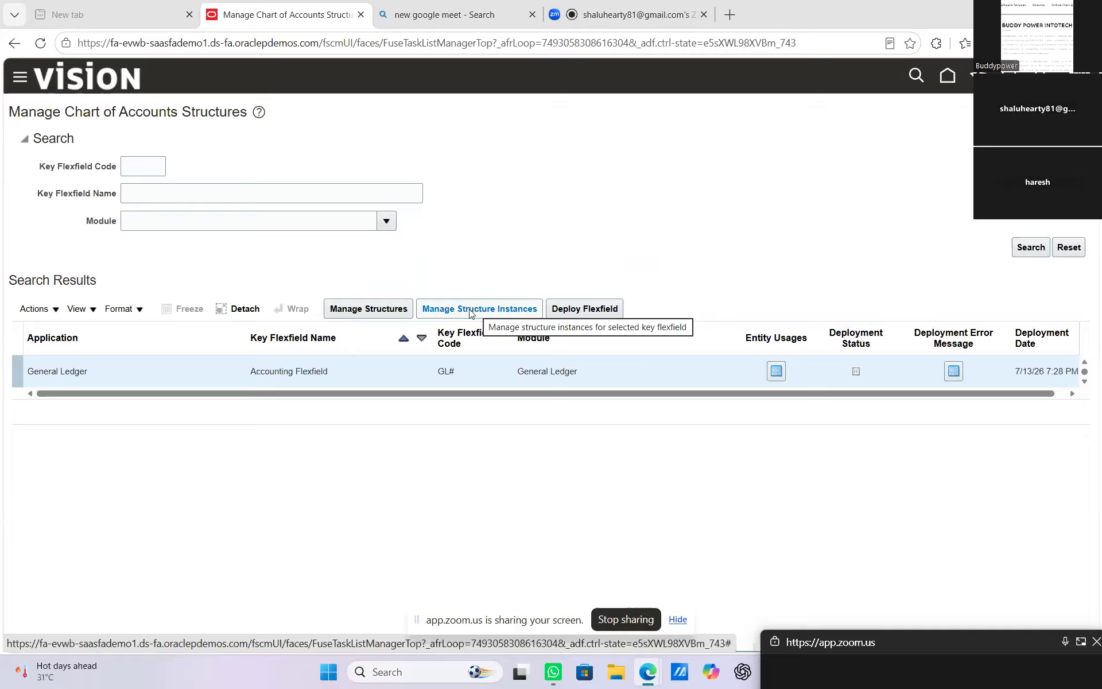
# Start a new structure instance for the Accounting Flexfield, with SE_INS as both its structure instance code and its name
pyautogui.click(438, 310)
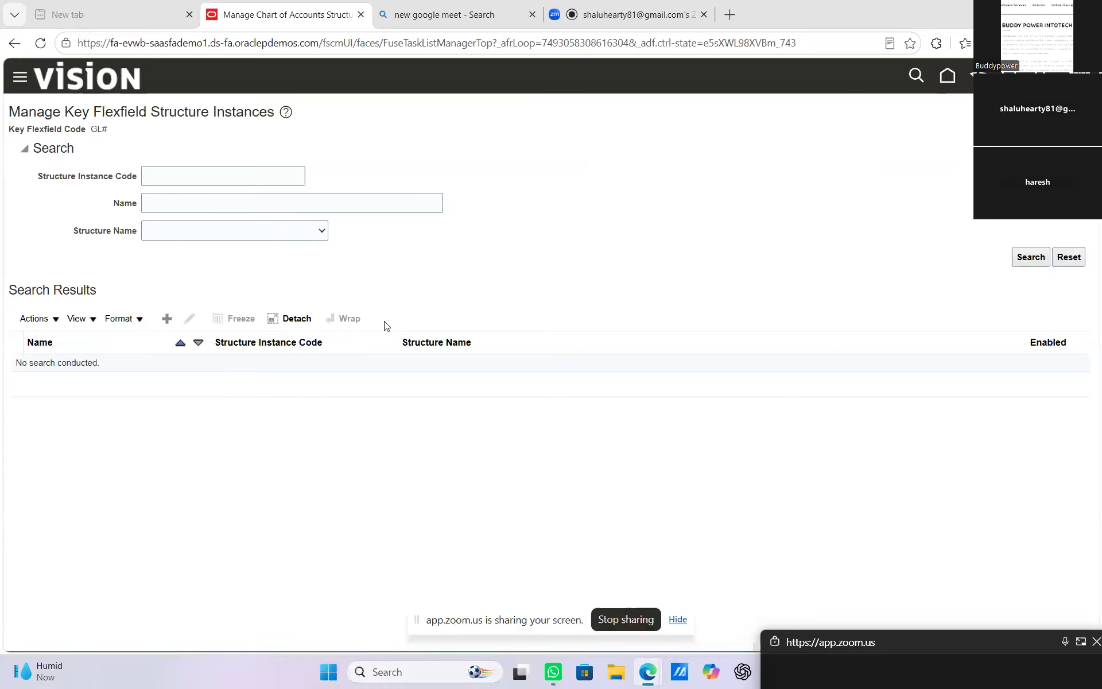
pyautogui.click(167, 319)
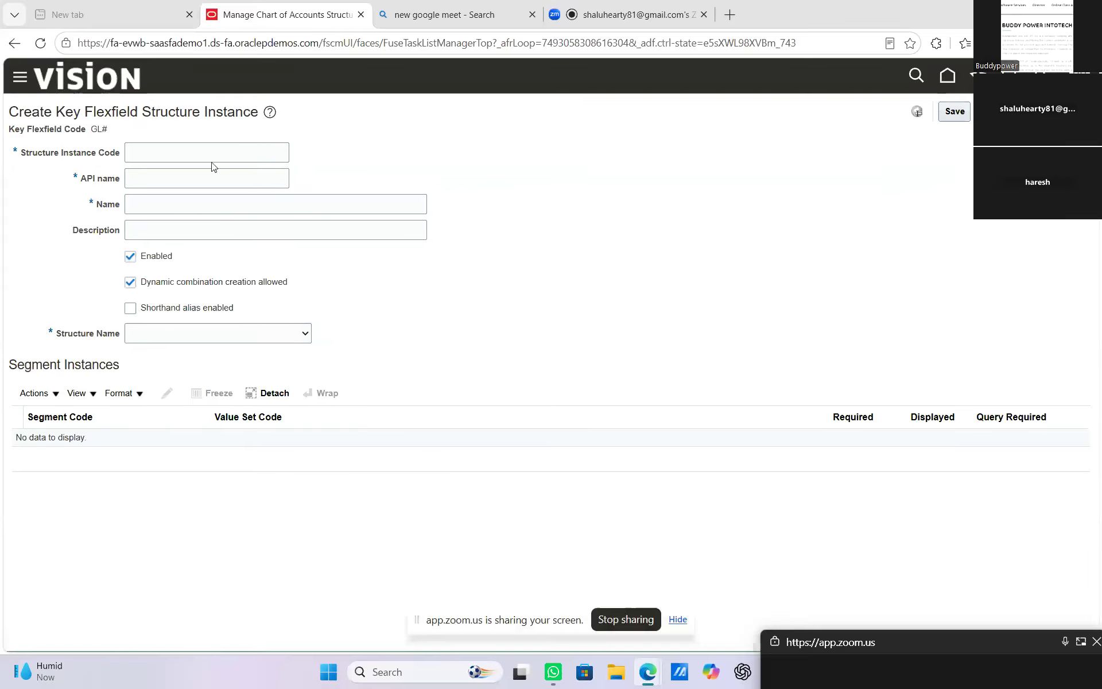
pyautogui.click(208, 152)
pyautogui.write('SE')
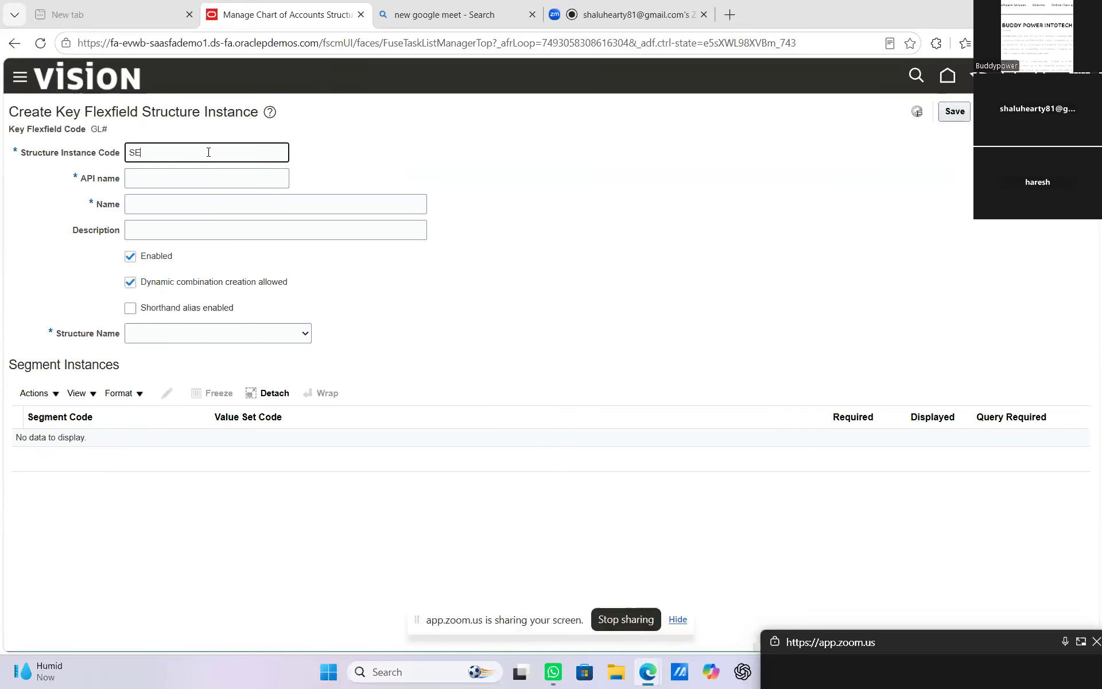
pyautogui.write('_INS')
pyautogui.moveTo(887, 644); pyautogui.dragTo(890, 412)
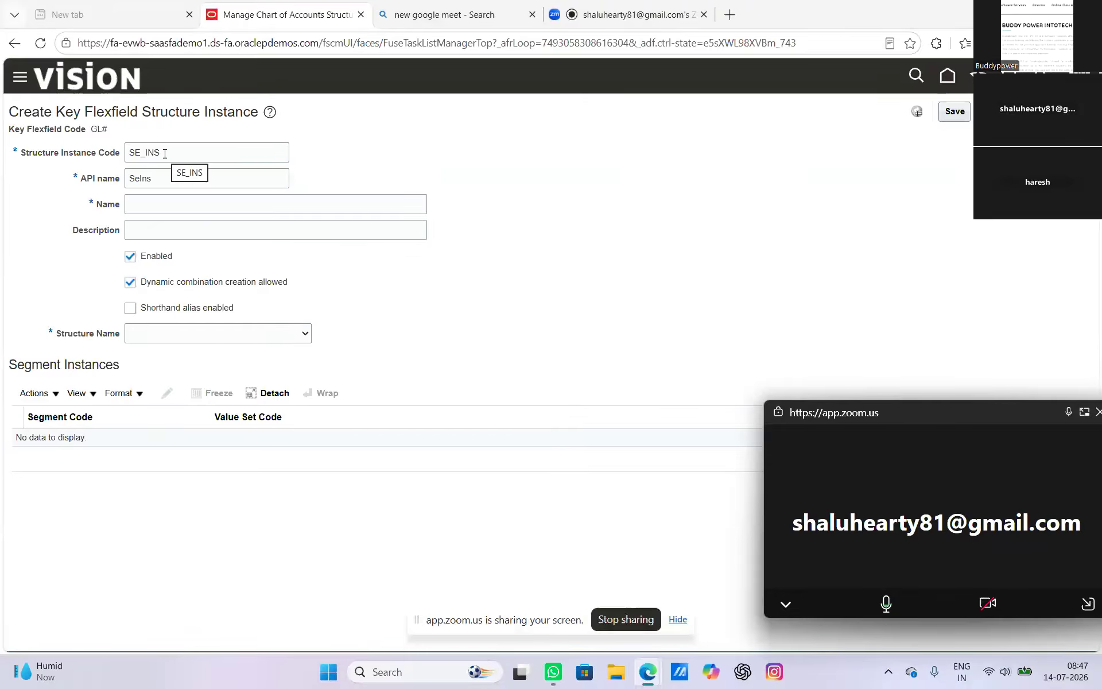
pyautogui.moveTo(166, 153); pyautogui.dragTo(124, 150)
pyautogui.hotkey('ctrl', 'c')
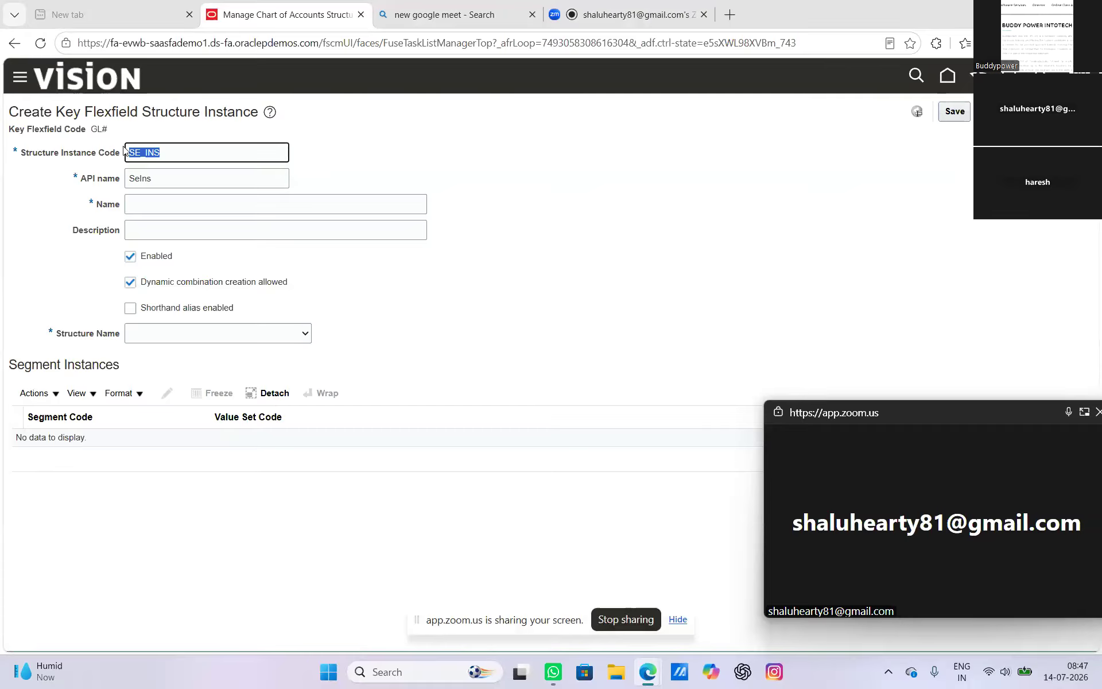
pyautogui.click(138, 206)
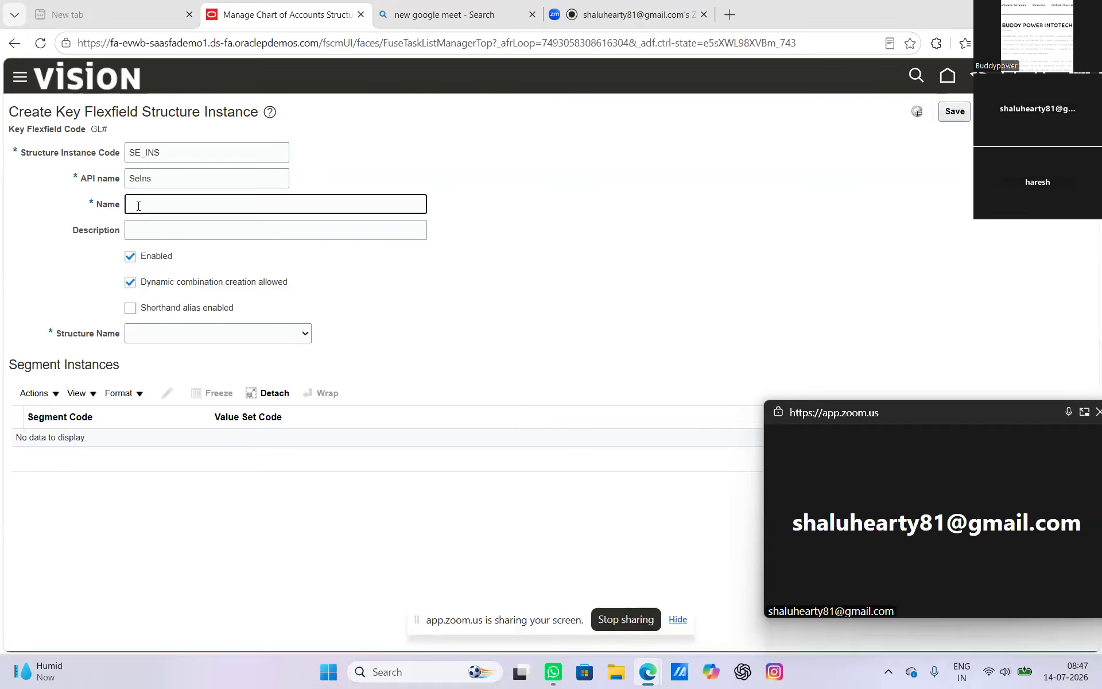
pyautogui.hotkey('ctrl', 'v')
# Assign the SE_KFF structure to the SE_INS structure instance
pyautogui.click(294, 335)
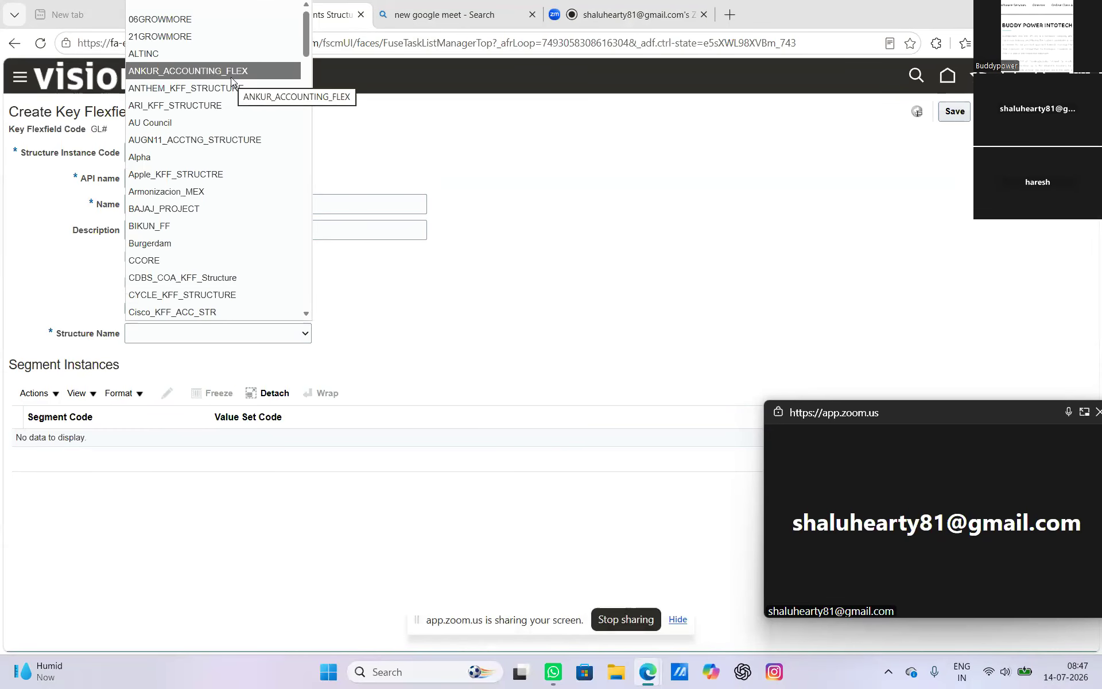
pyautogui.scroll(-5, 232, 81)
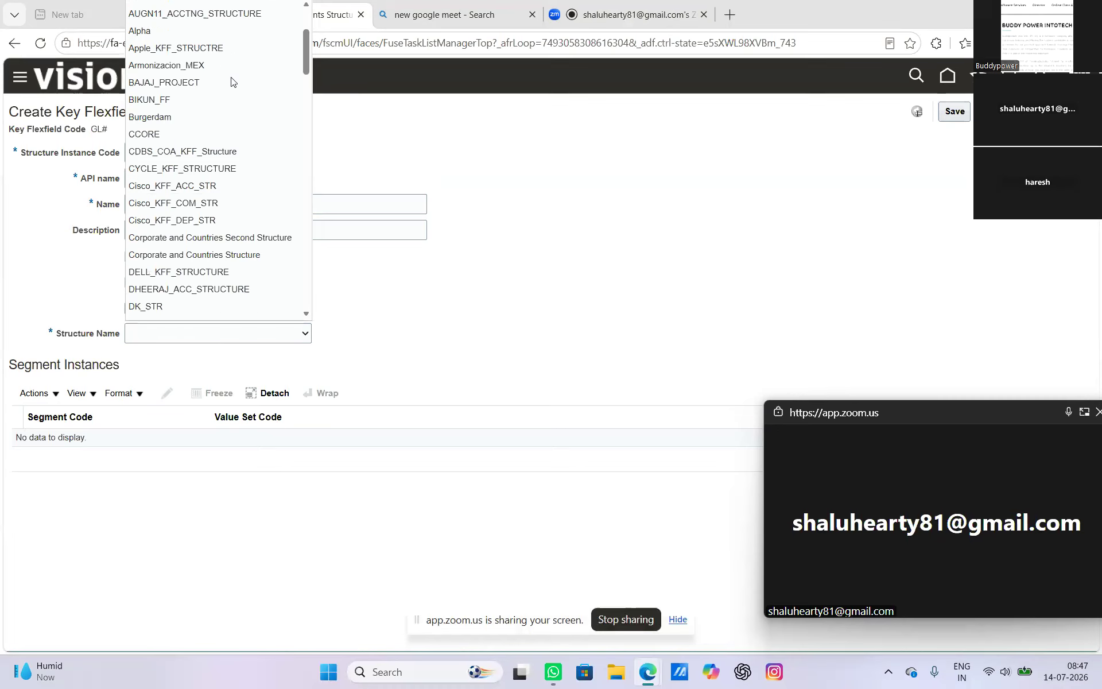
pyautogui.scroll(-1, 231, 82)
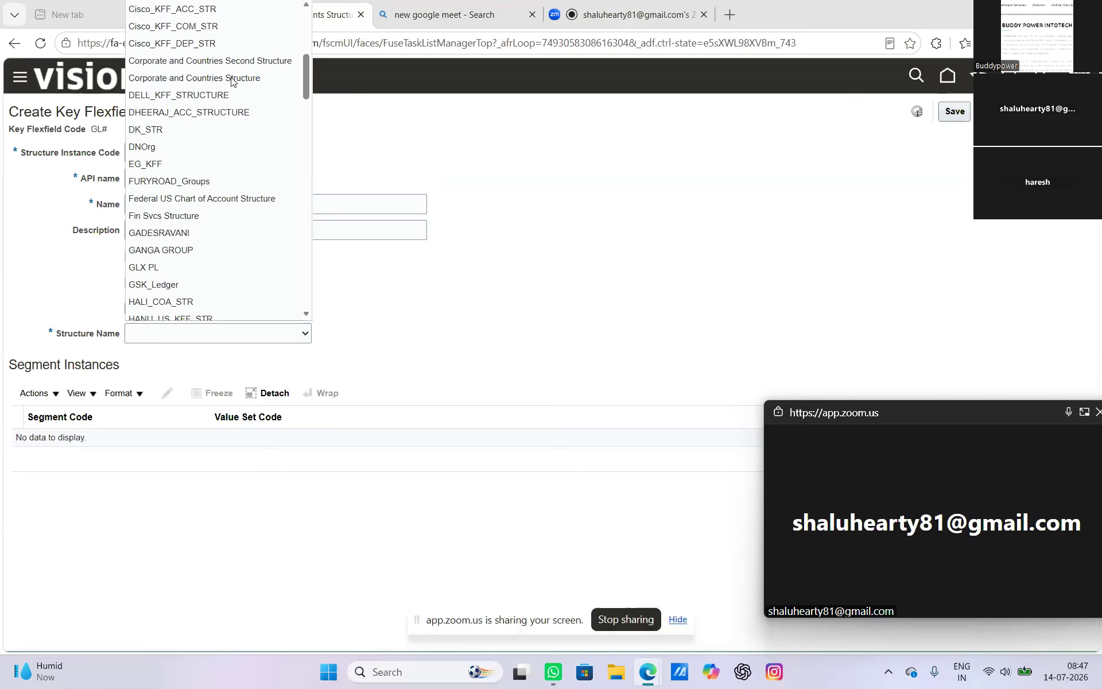
pyautogui.scroll(-6, 231, 81)
pyautogui.scroll(-7, 231, 82)
pyautogui.scroll(-4, 231, 81)
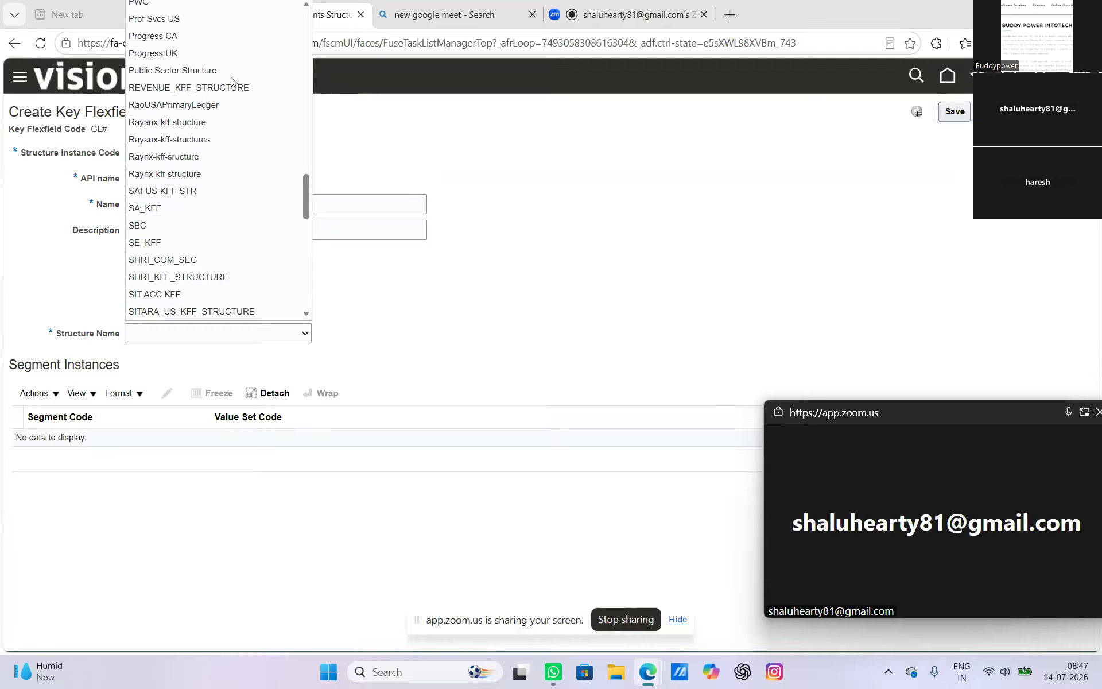
pyautogui.scroll(-1, 231, 81)
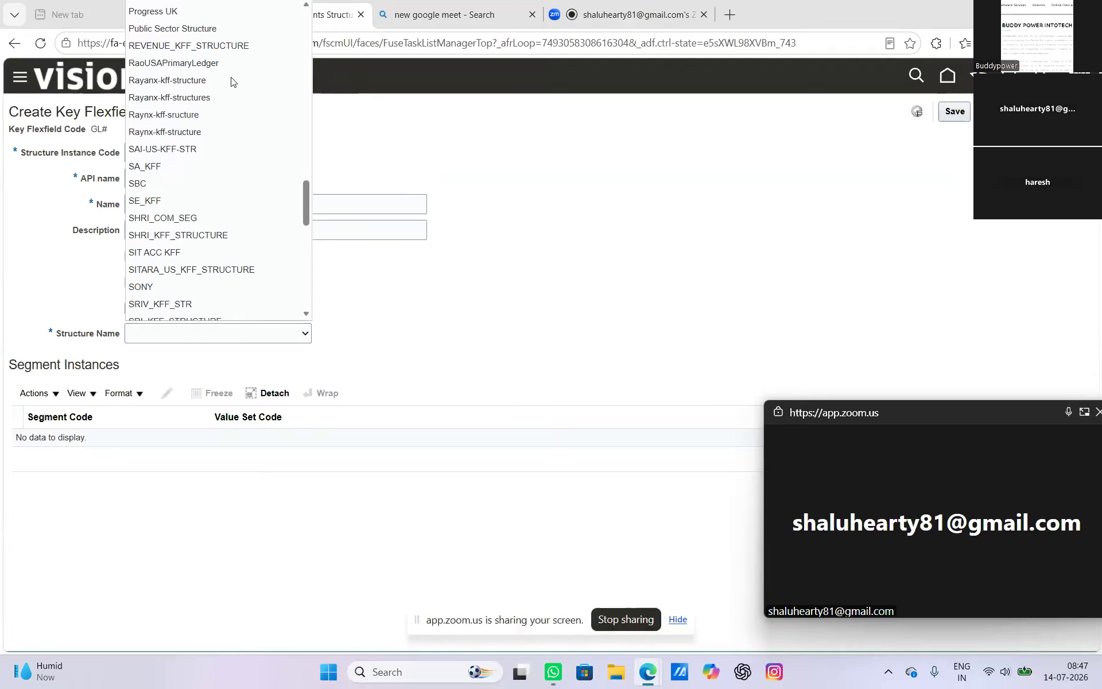
pyautogui.click(139, 198)
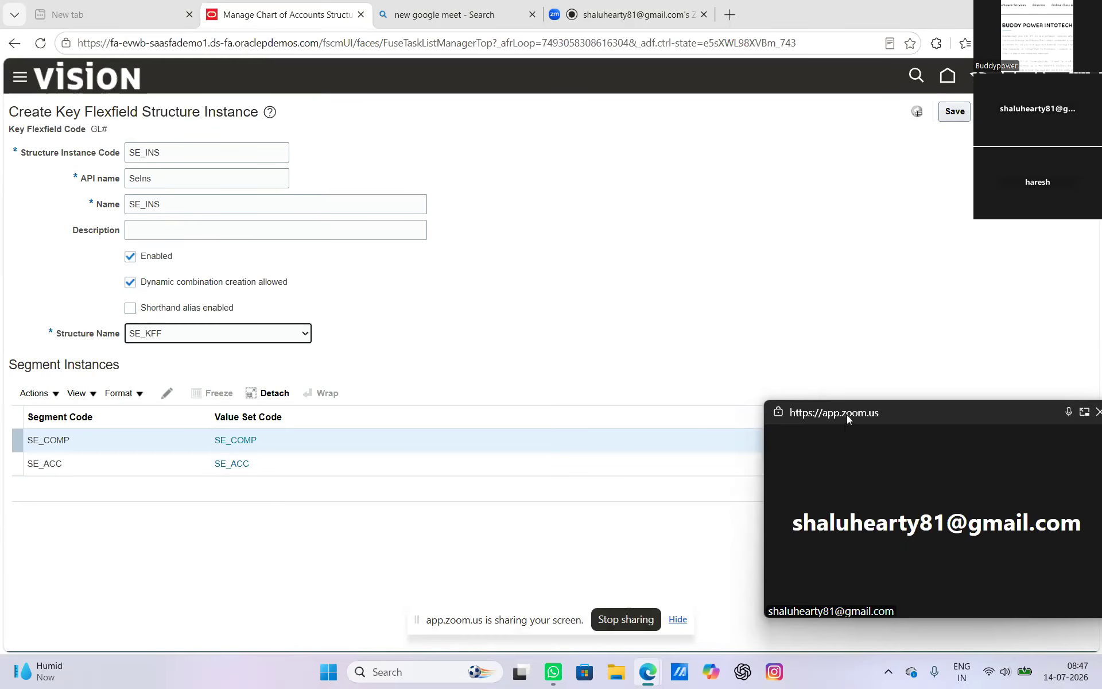
# Edit the SE_COMP segment instance and make it required
pyautogui.moveTo(846, 412); pyautogui.dragTo(846, 656)
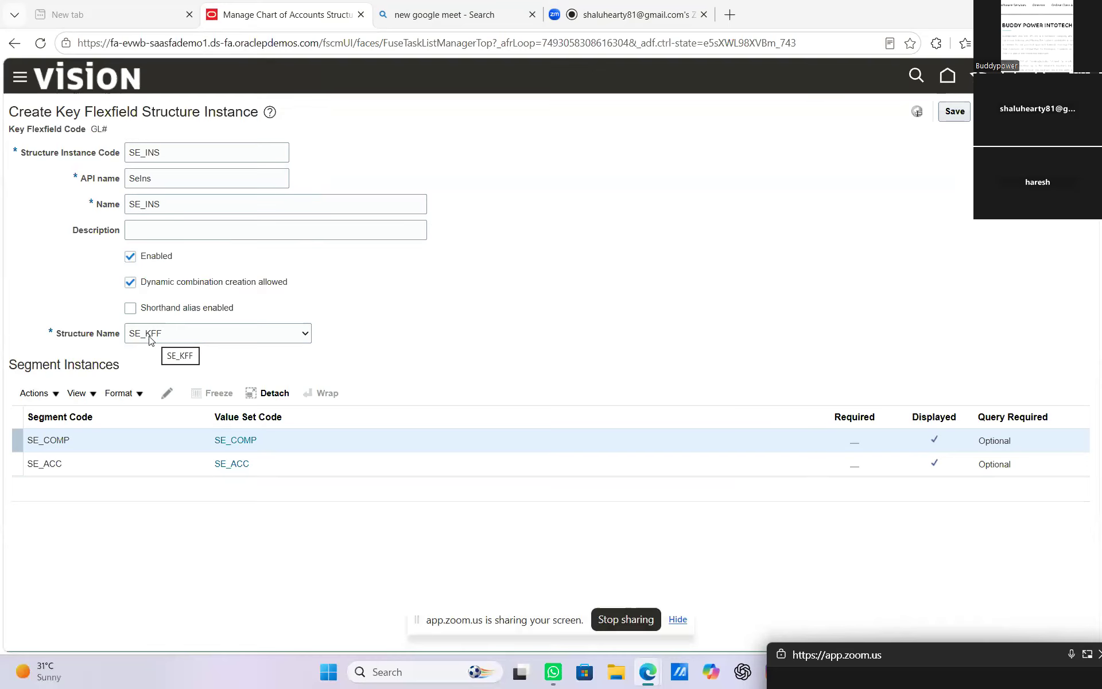
pyautogui.click(163, 438)
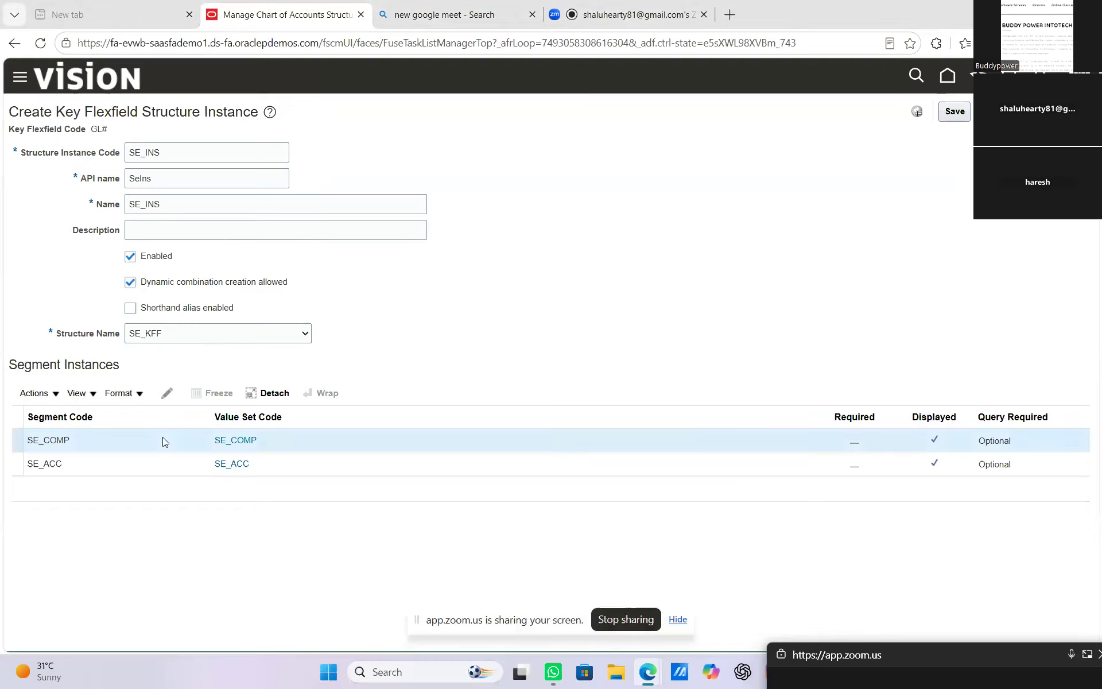
pyautogui.click(167, 394)
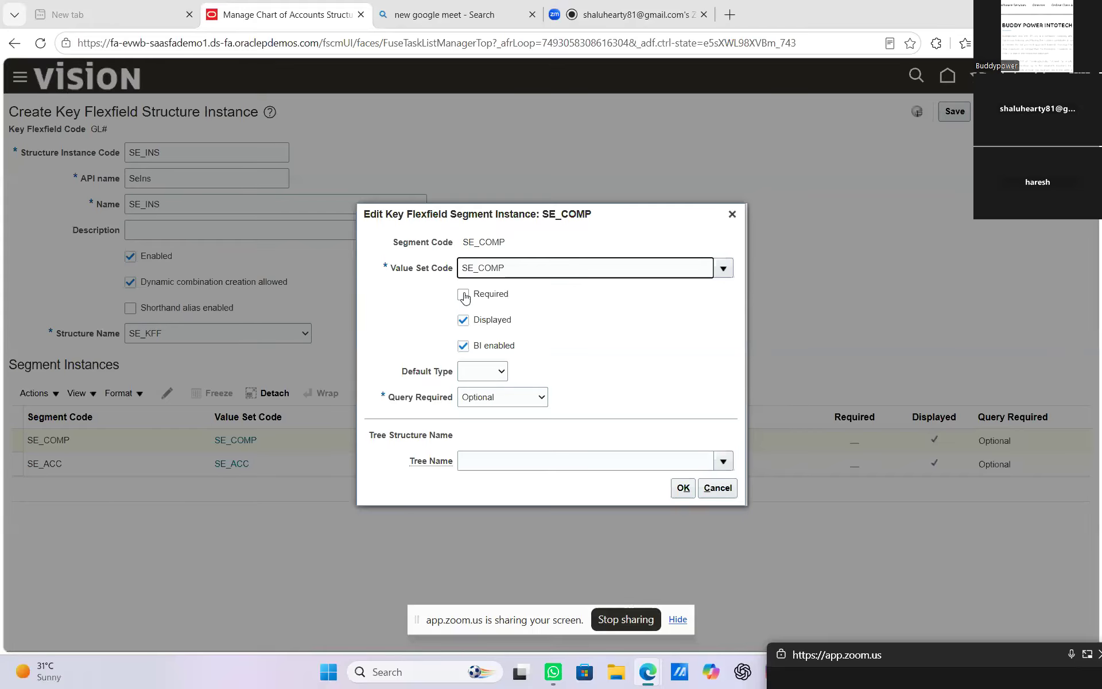
pyautogui.click(463, 296)
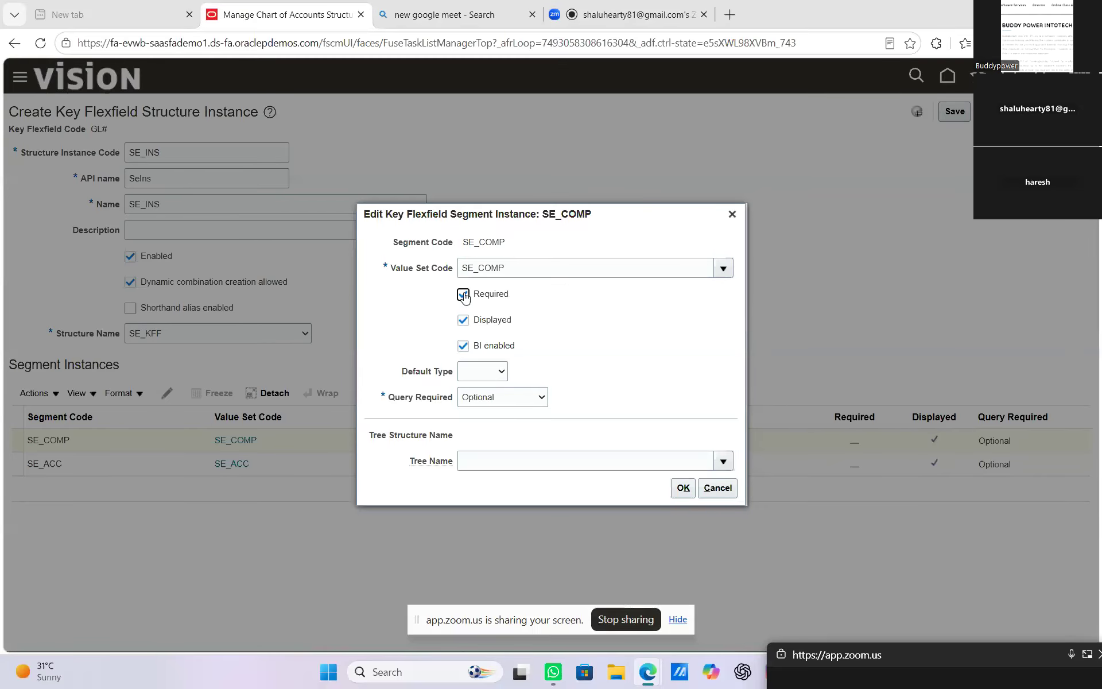
pyautogui.click(684, 489)
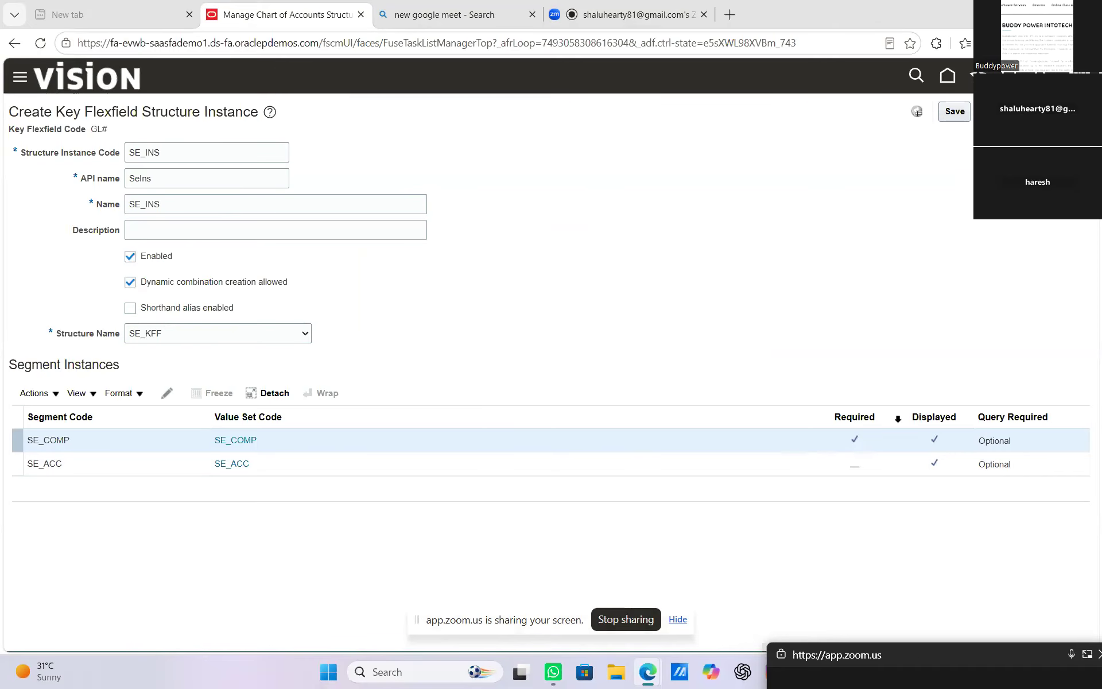
# Edit the SE_ACC segment instance and make it required
pyautogui.click(74, 461)
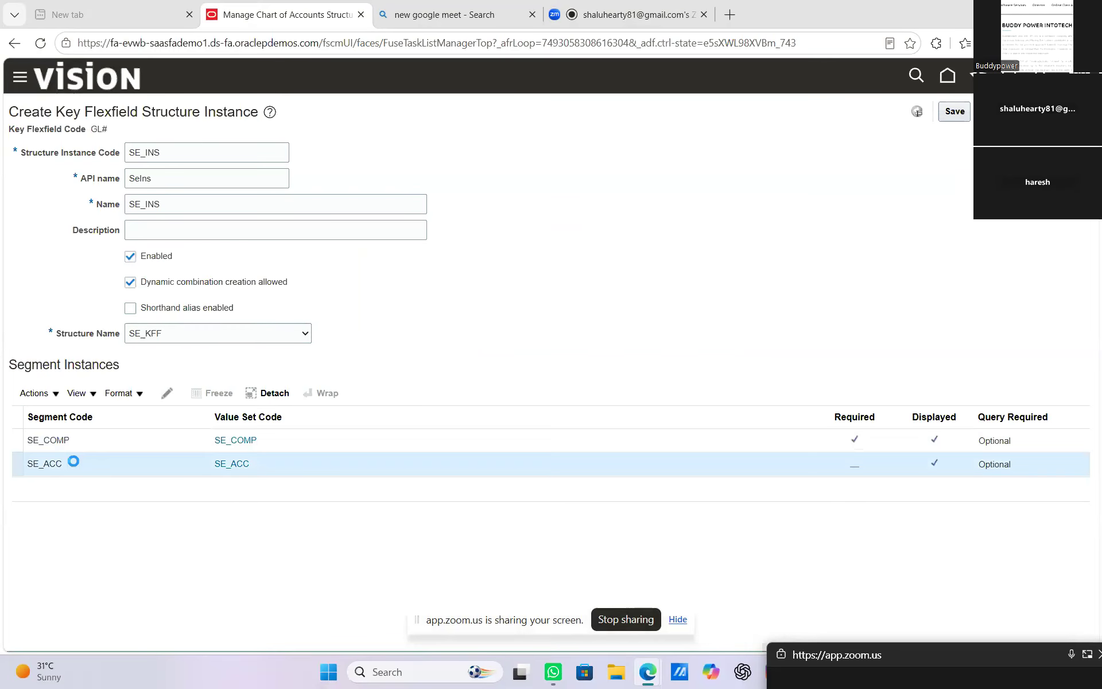
pyautogui.click(172, 394)
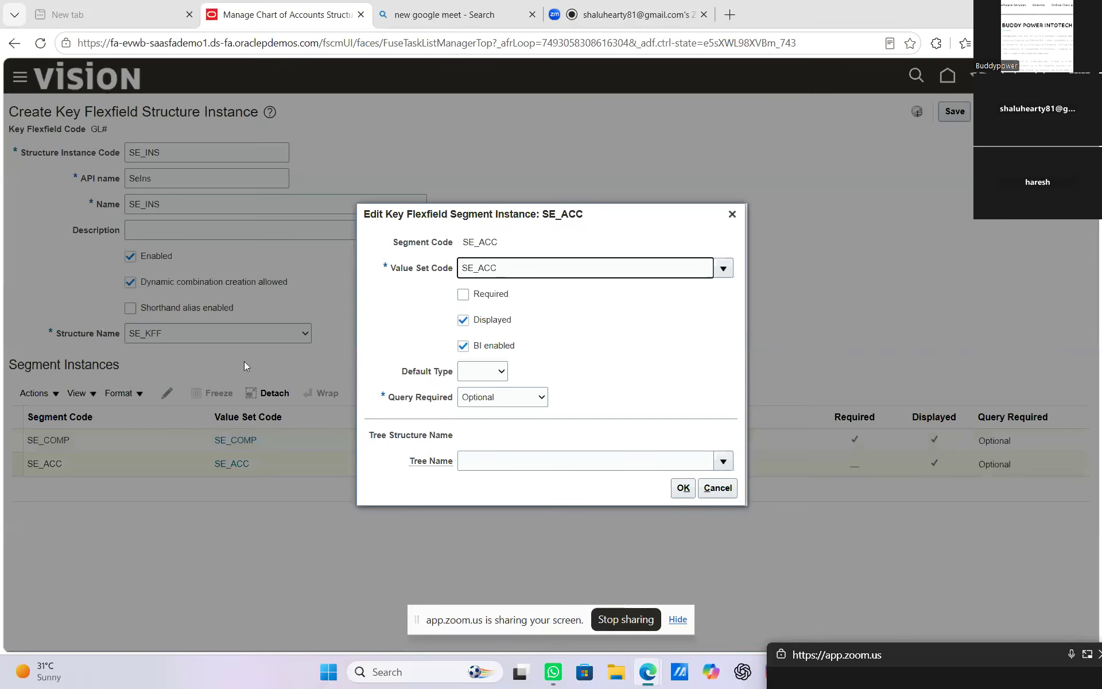
pyautogui.click(473, 297)
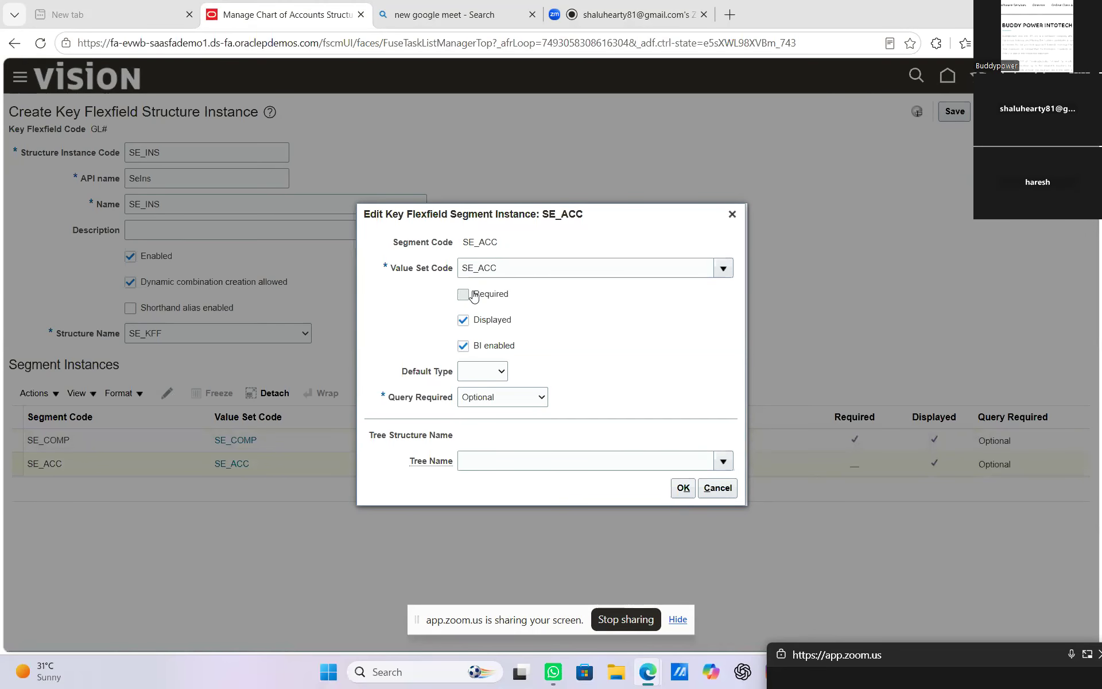
pyautogui.click(683, 490)
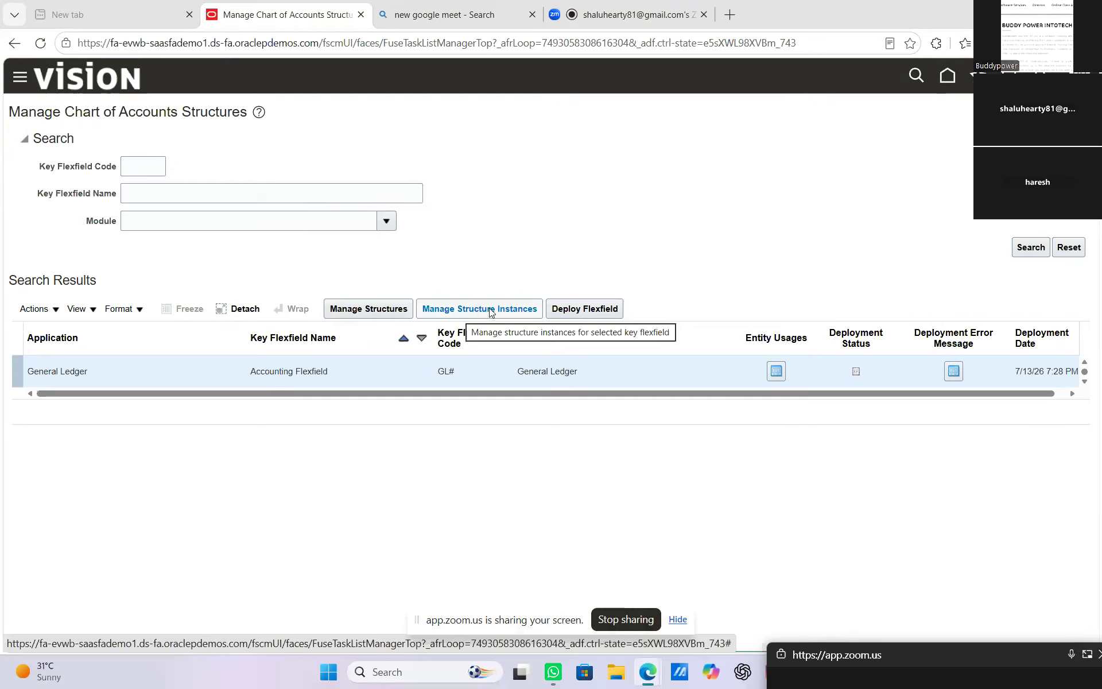
# Deploy the General Ledger Accounting Flexfield (GL#) from the chart of accounts structures
pyautogui.click(571, 311)
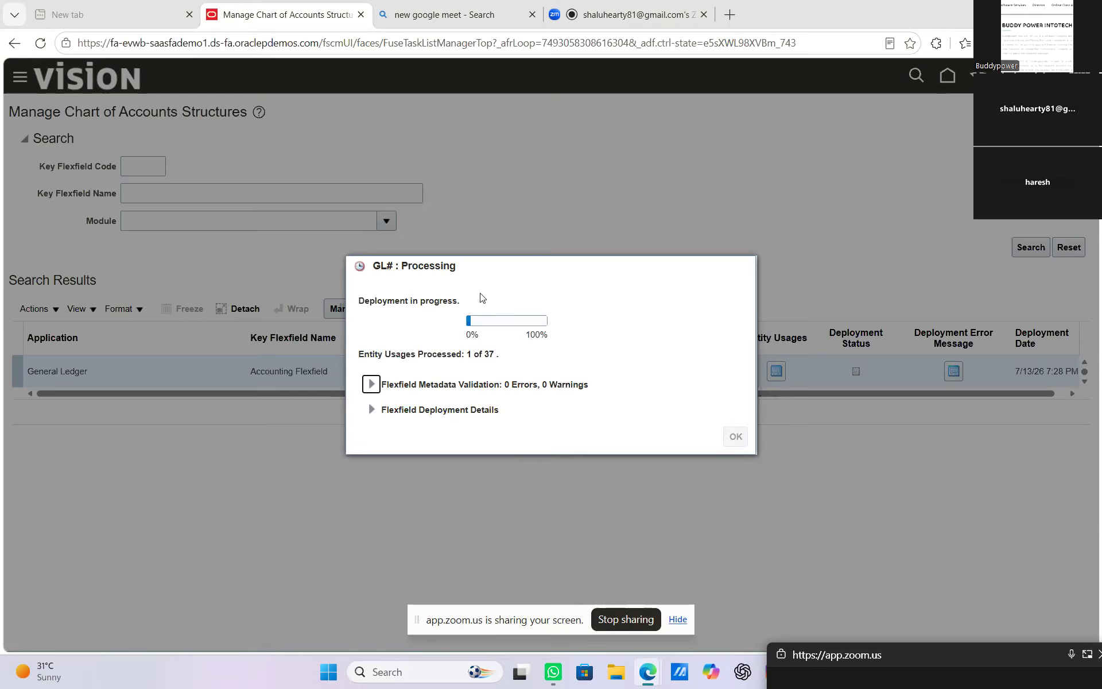
pyautogui.press('XF86AudioRaiseVolume')
pyautogui.press('XF86AudioRaiseVolume')
pyautogui.press('XF86AudioMicMute')
pyautogui.press('XF86AudioMicMute')
pyautogui.press('XF86AudioMicMute')
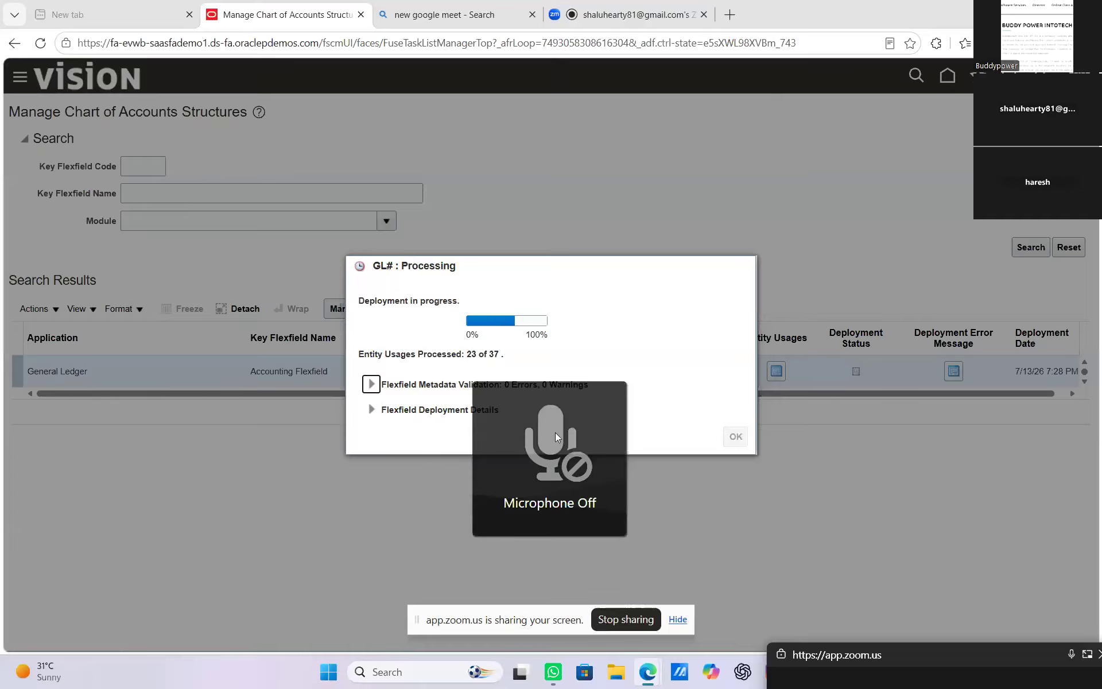
pyautogui.press('XF86AudioMicMute')
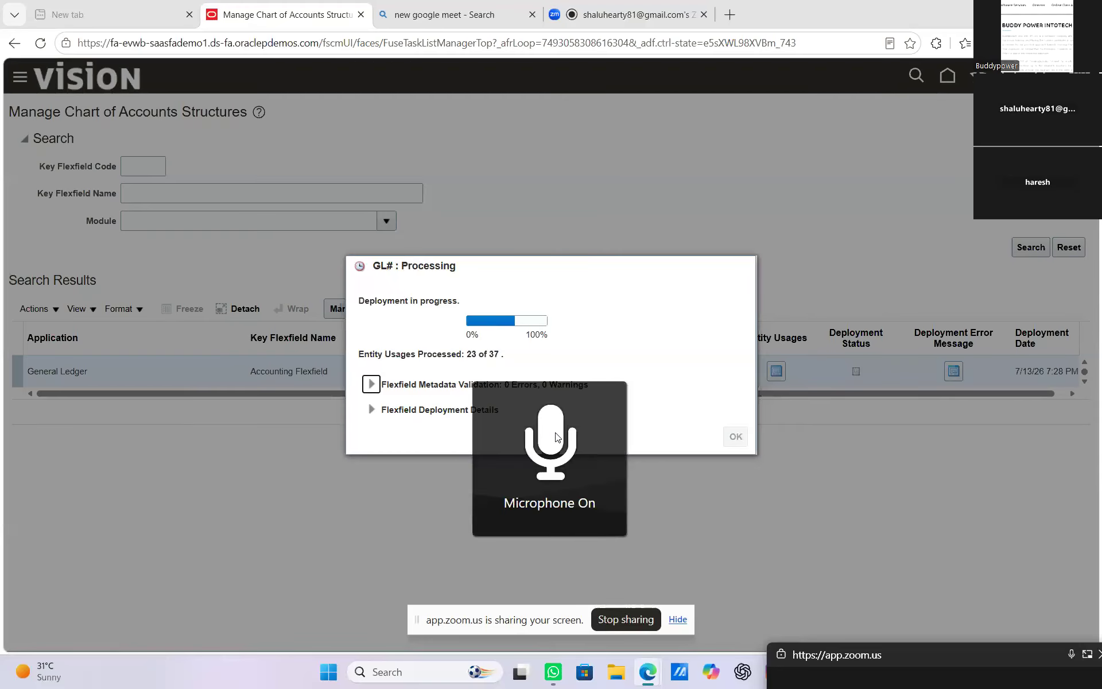
pyautogui.moveTo(1000, 659); pyautogui.dragTo(938, 360)
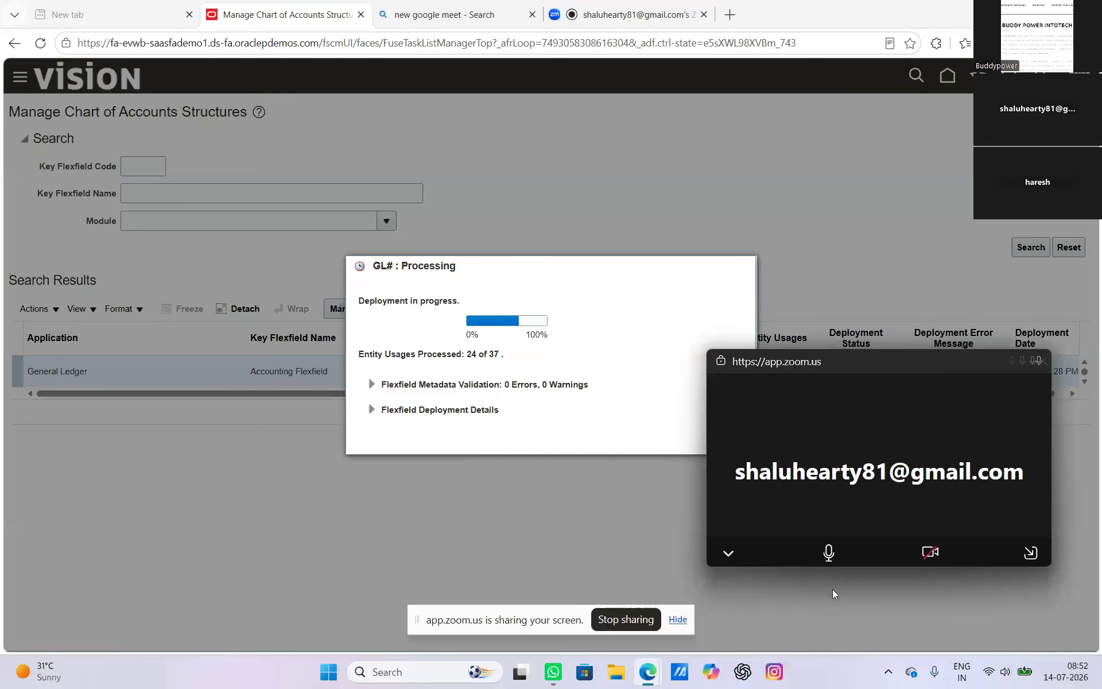
pyautogui.click(827, 554)
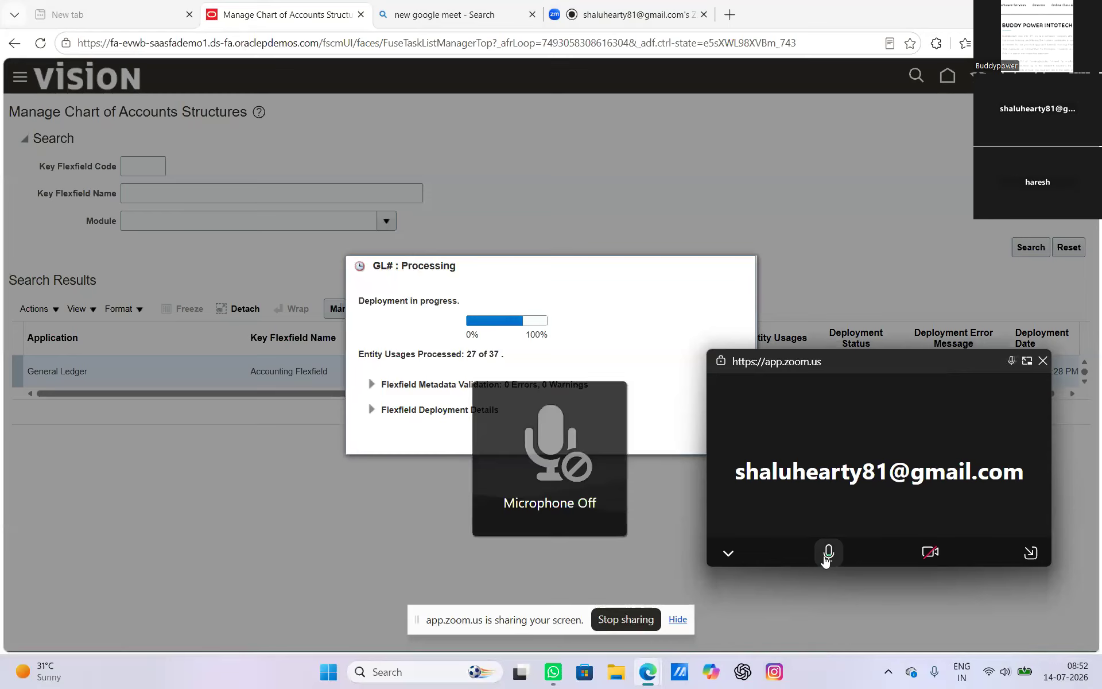
pyautogui.click(827, 554)
pyautogui.click(827, 554)
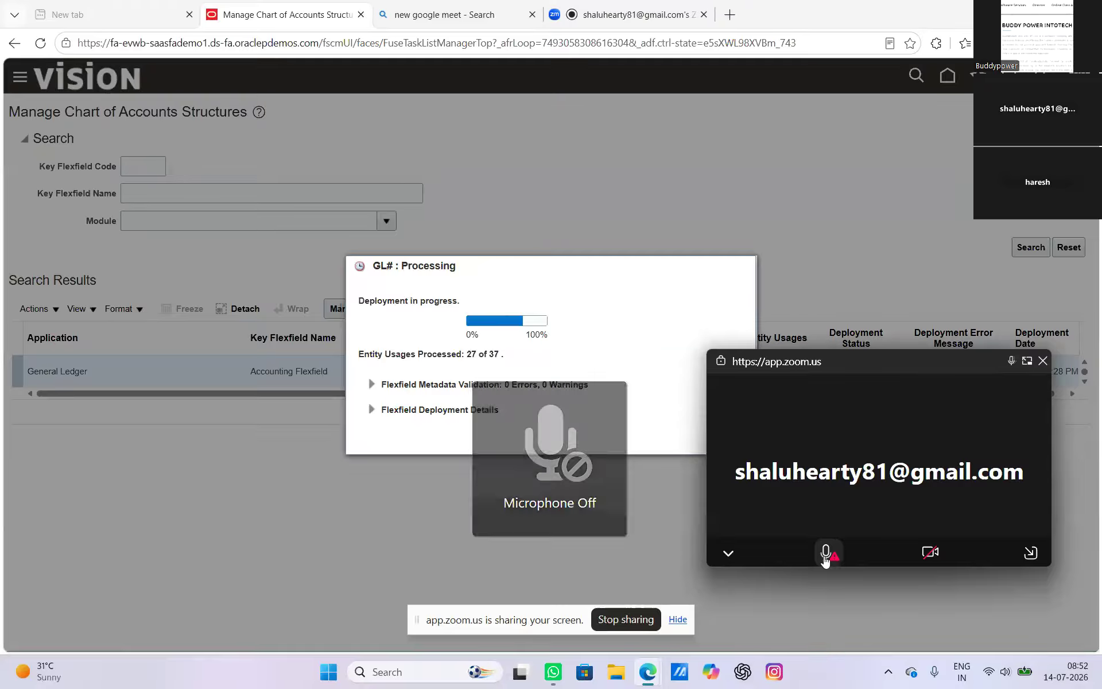
pyautogui.click(825, 554)
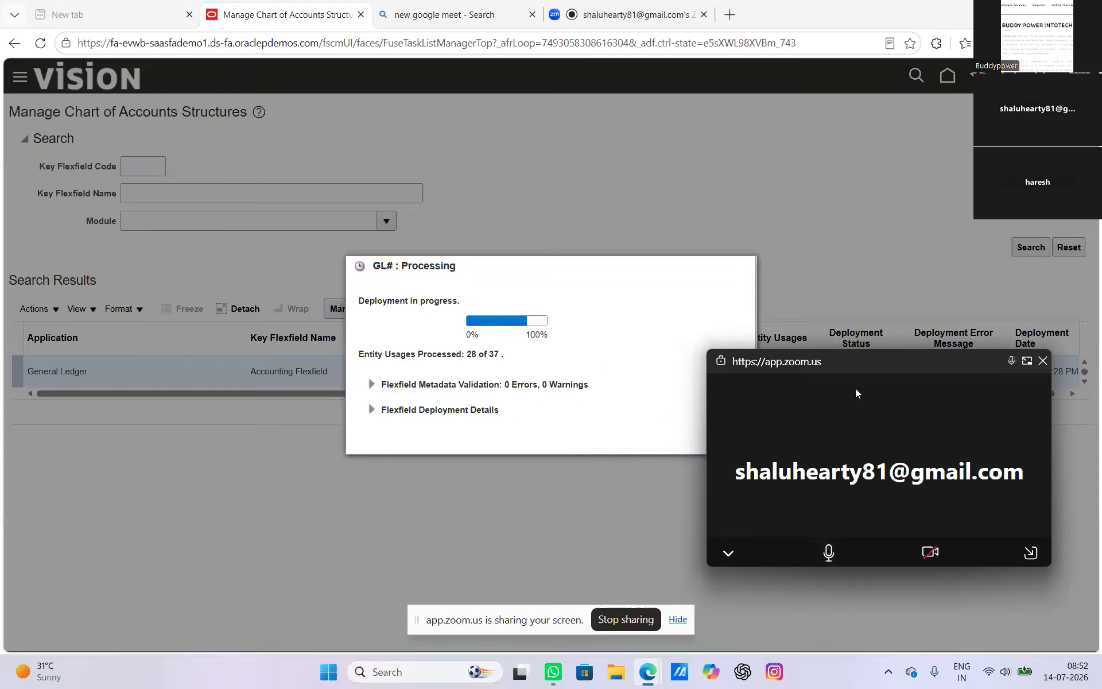
pyautogui.hotkey('alt', 'a')
pyautogui.click(828, 551)
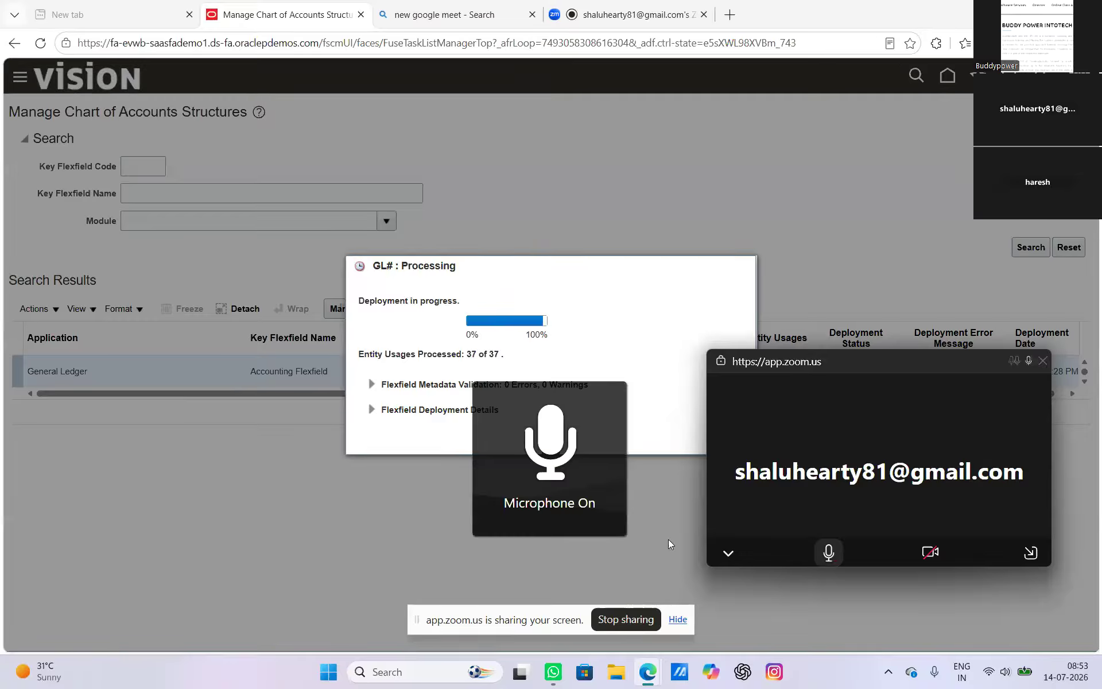
pyautogui.moveTo(779, 360); pyautogui.dragTo(839, 673)
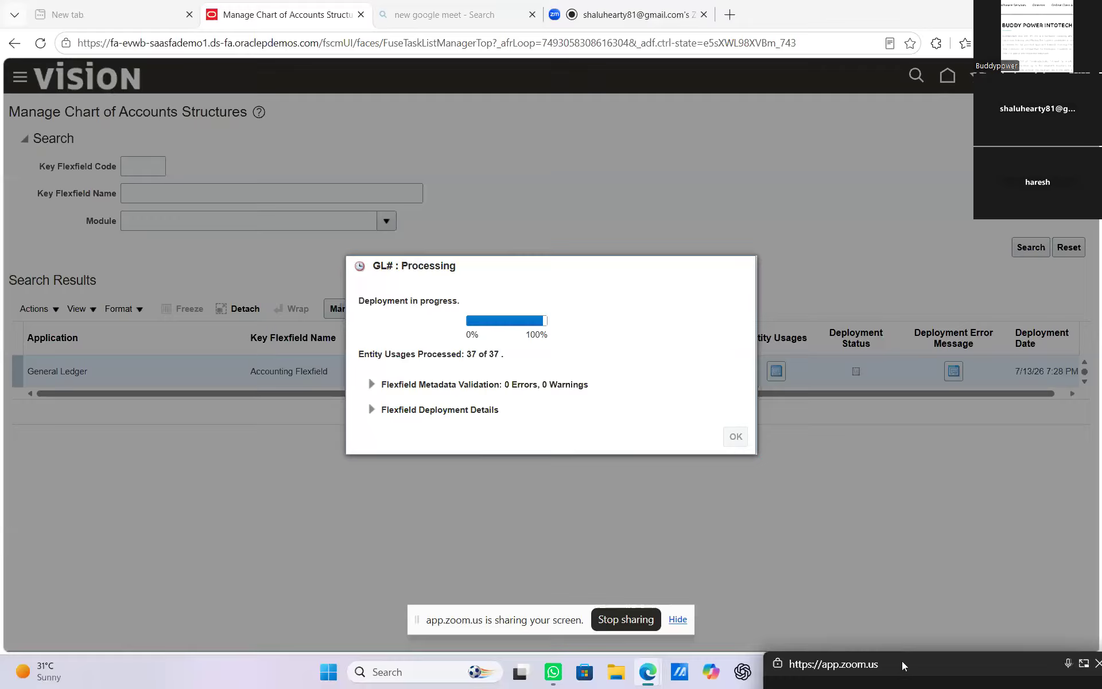
pyautogui.moveTo(896, 660); pyautogui.dragTo(876, 633)
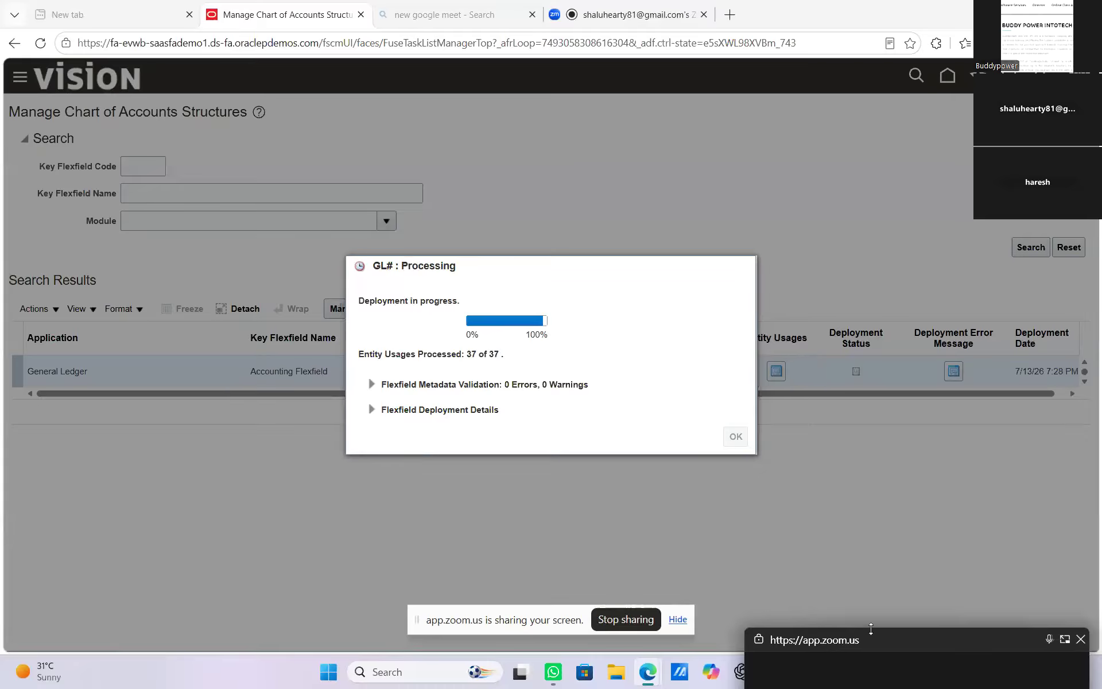
pyautogui.moveTo(874, 642); pyautogui.dragTo(890, 473)
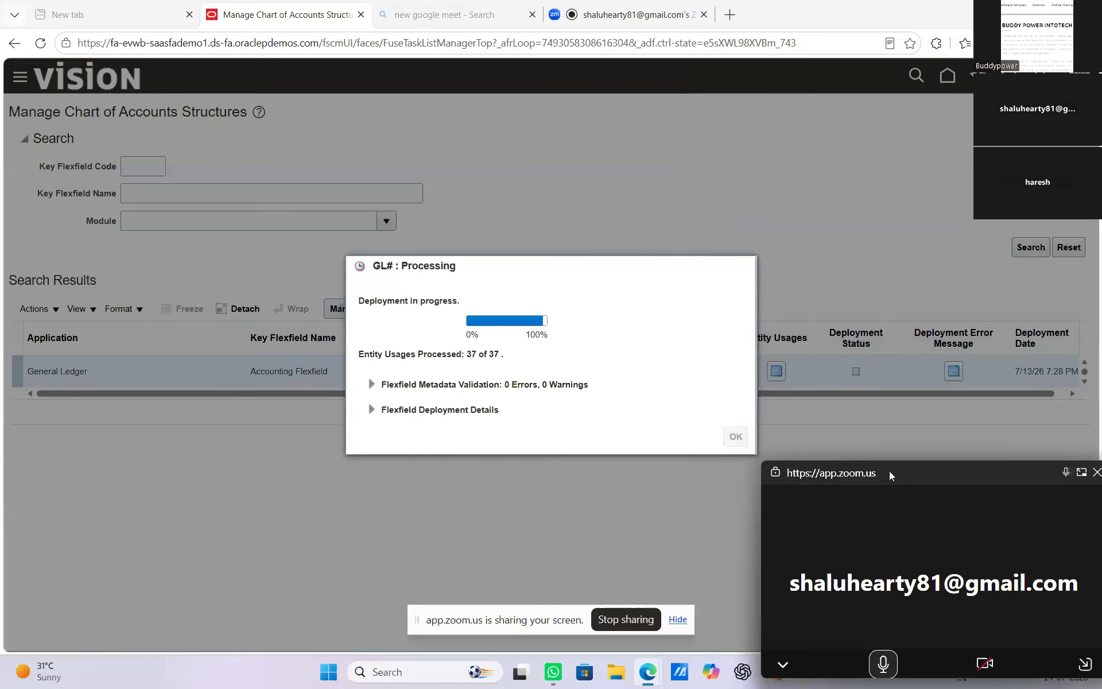